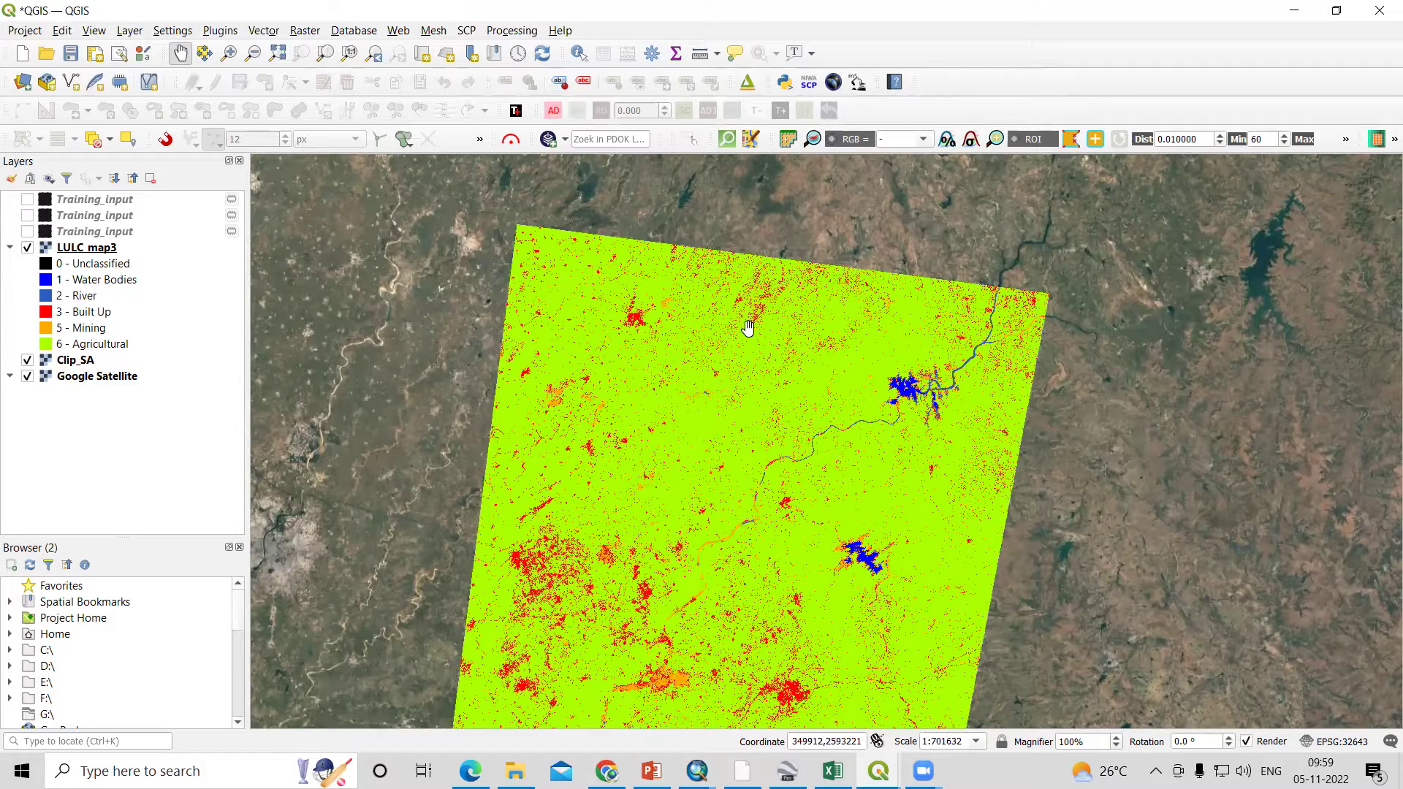
- Pan the LULC map3 classification up and right over the basemap and select its layer
{"action": "left_click_drag", "start_coordinate": [839, 470], "coordinate": [867, 431]}
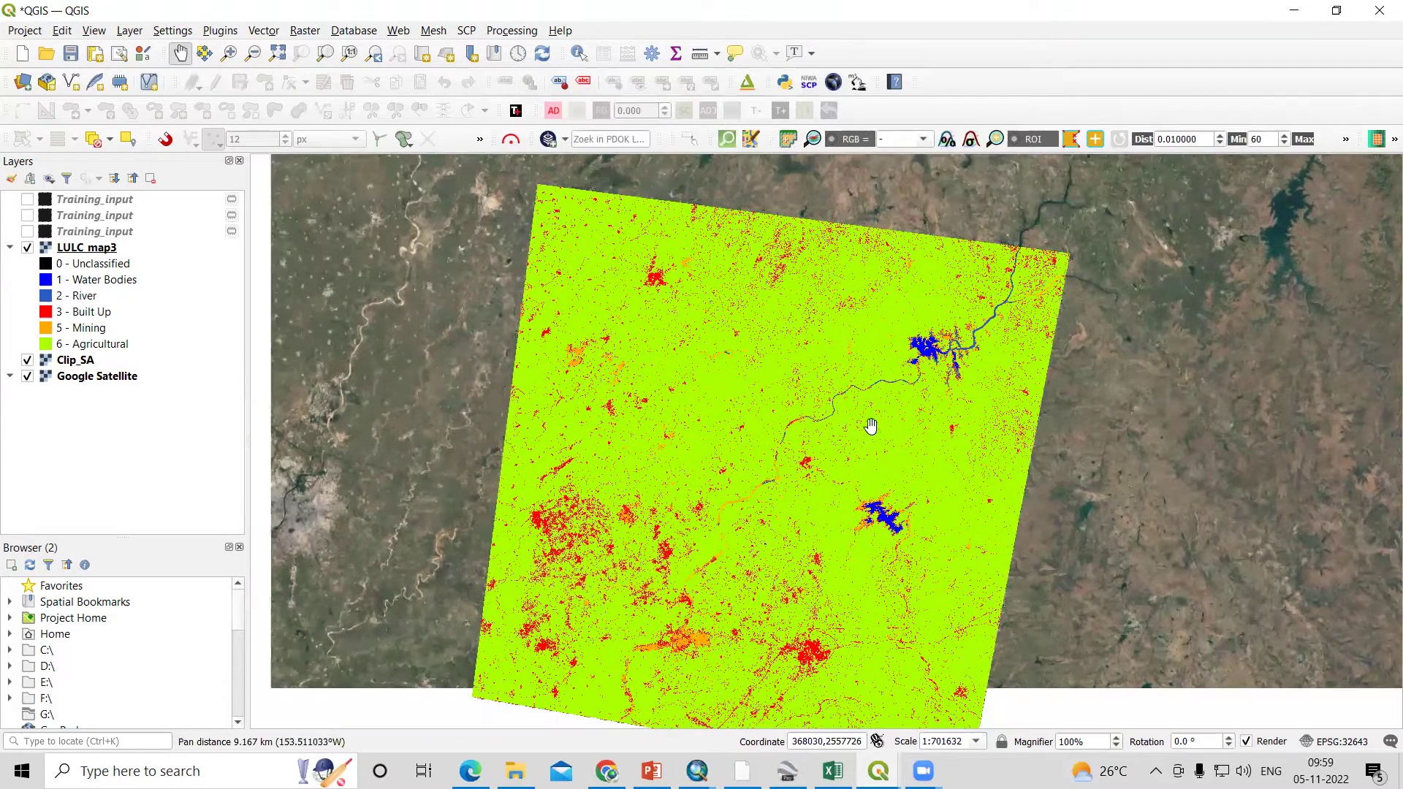
{"action": "left_click_drag", "start_coordinate": [942, 243], "coordinate": [954, 207]}
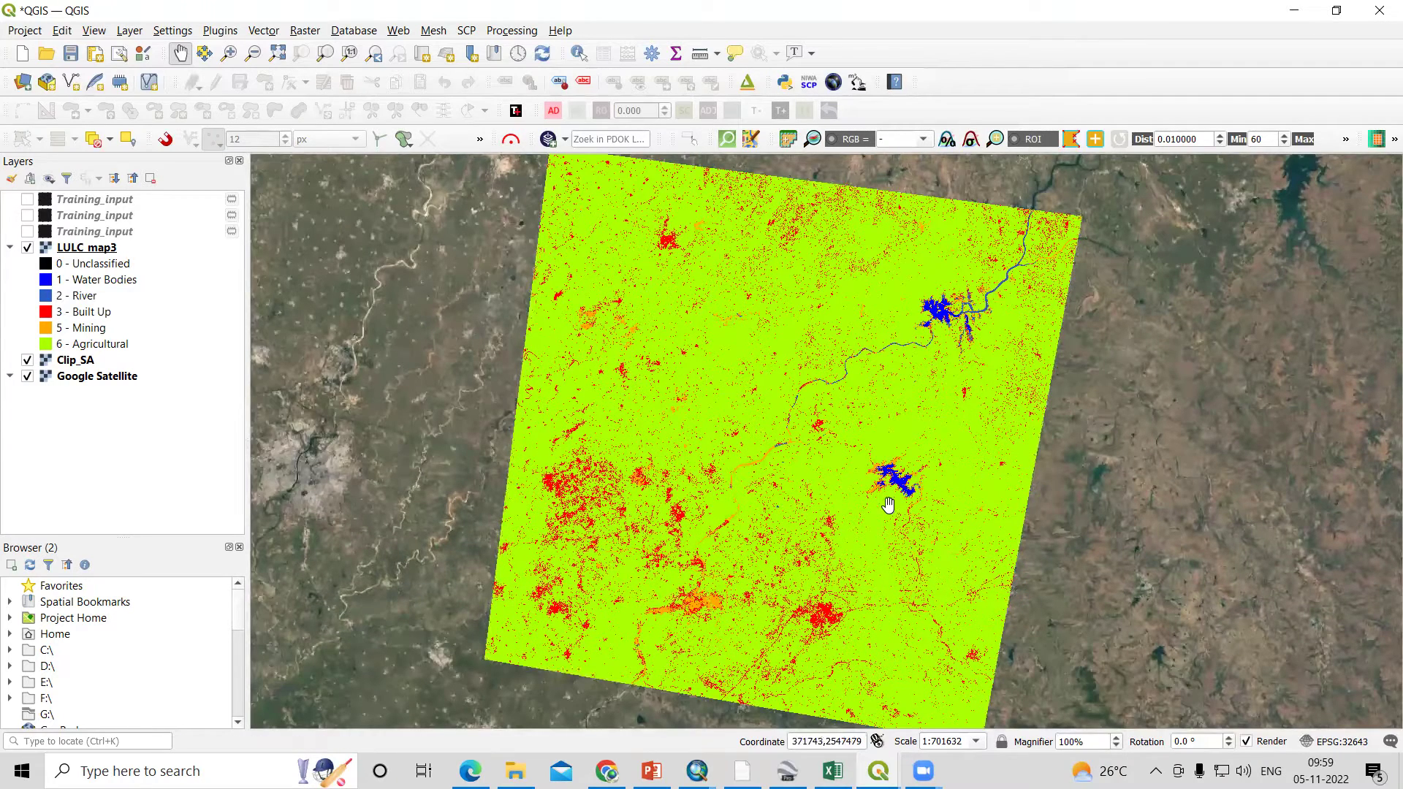
{"action": "left_click", "coordinate": [66, 252]}
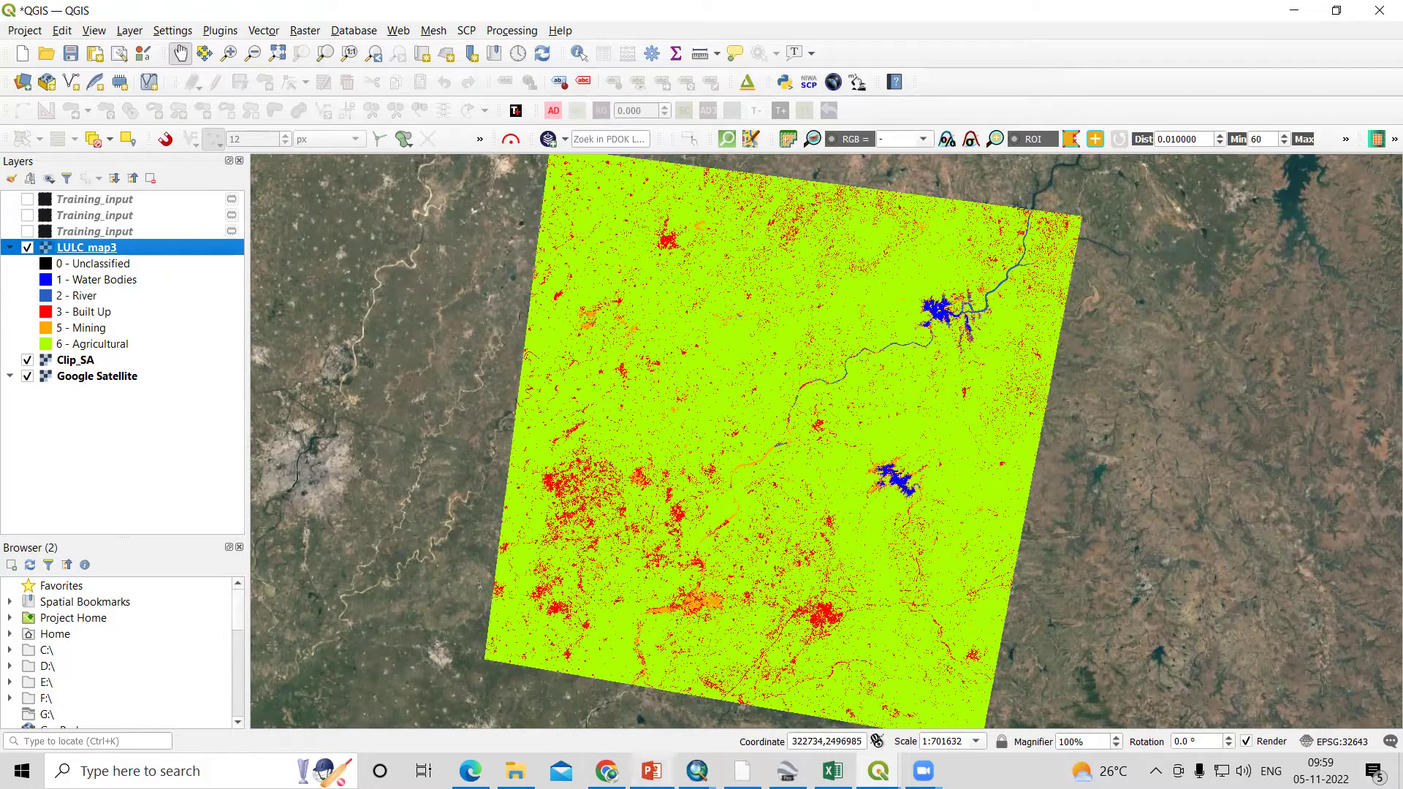
{"action": "mouse_move", "coordinate": [606, 771]}
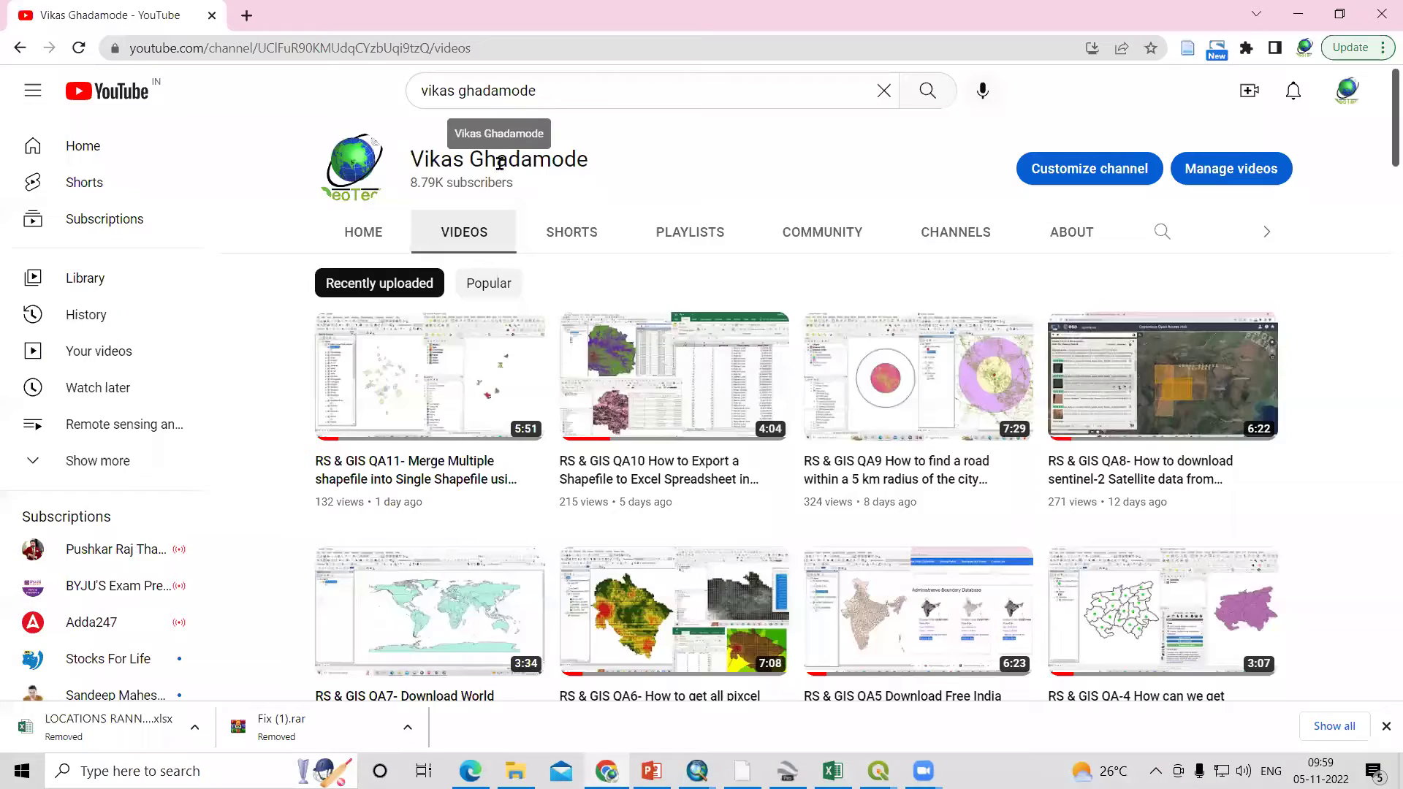
- Scroll down to the 42:32 LULC Mapping using QGIS tutorial, then return to QGIS
{"action": "scroll", "coordinate": [715, 515], "scroll_direction": "down", "scroll_amount": 4}
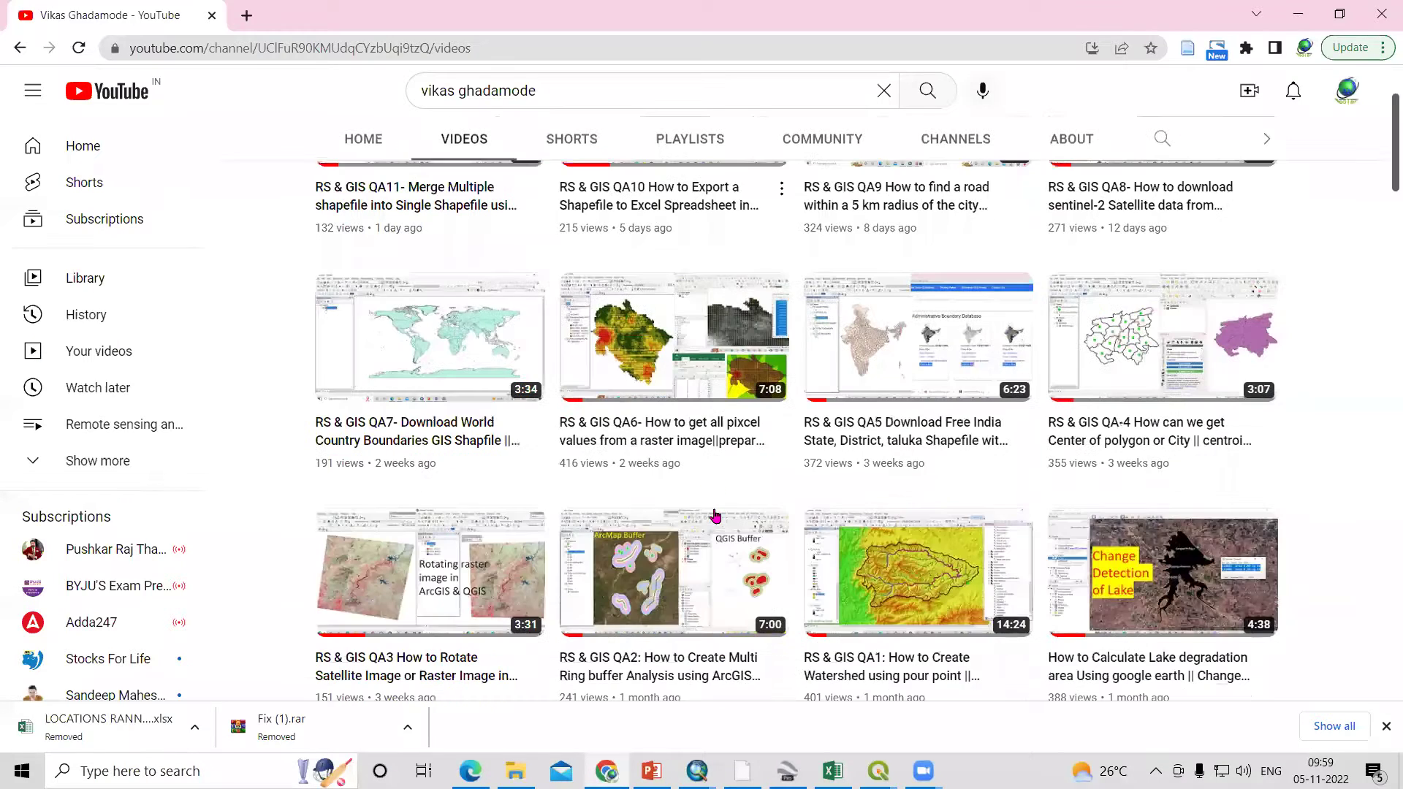
{"action": "scroll", "coordinate": [715, 516], "scroll_direction": "down", "scroll_amount": 9}
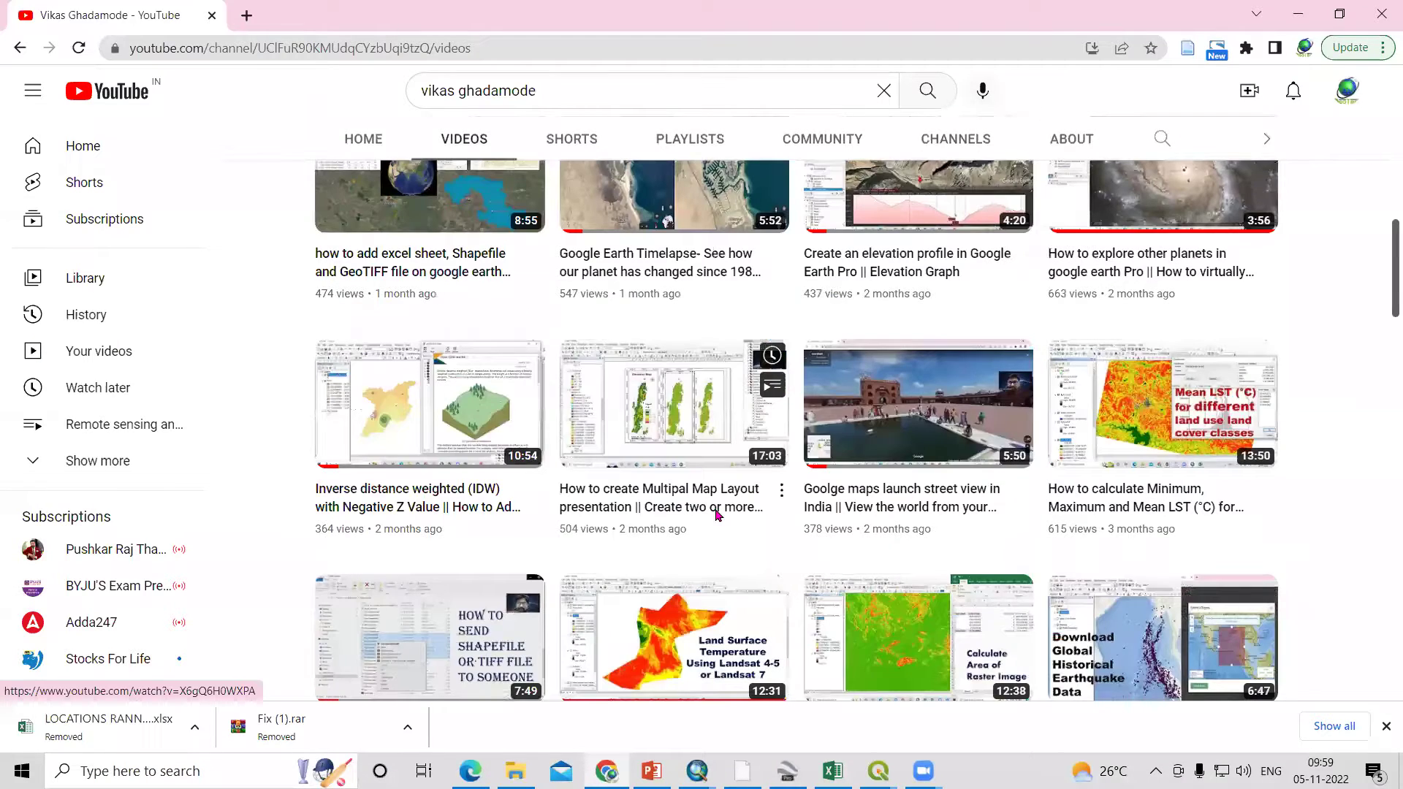
{"action": "scroll", "coordinate": [716, 516], "scroll_direction": "down", "scroll_amount": 6}
{"action": "scroll", "coordinate": [715, 516], "scroll_direction": "down", "scroll_amount": 8}
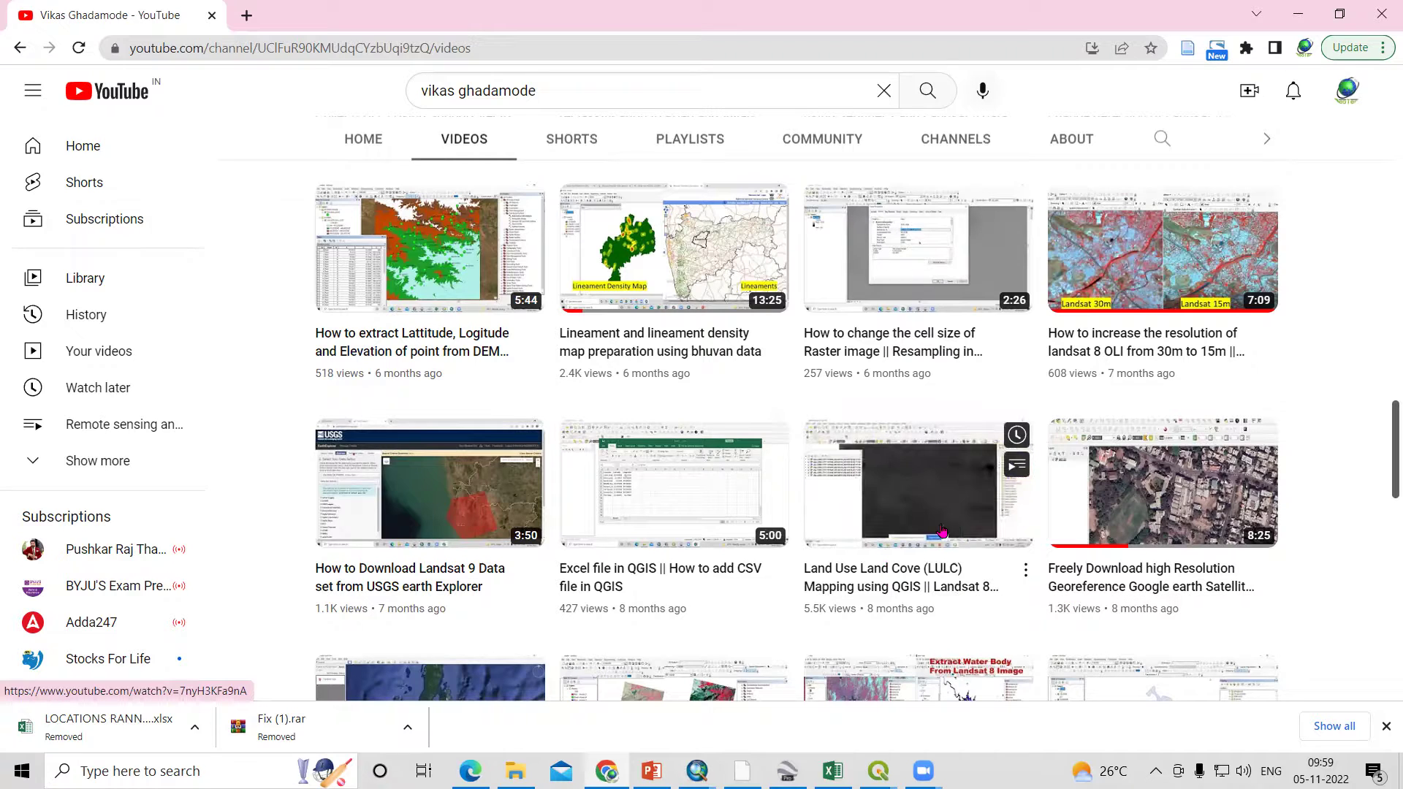
{"action": "mouse_move", "coordinate": [878, 771]}
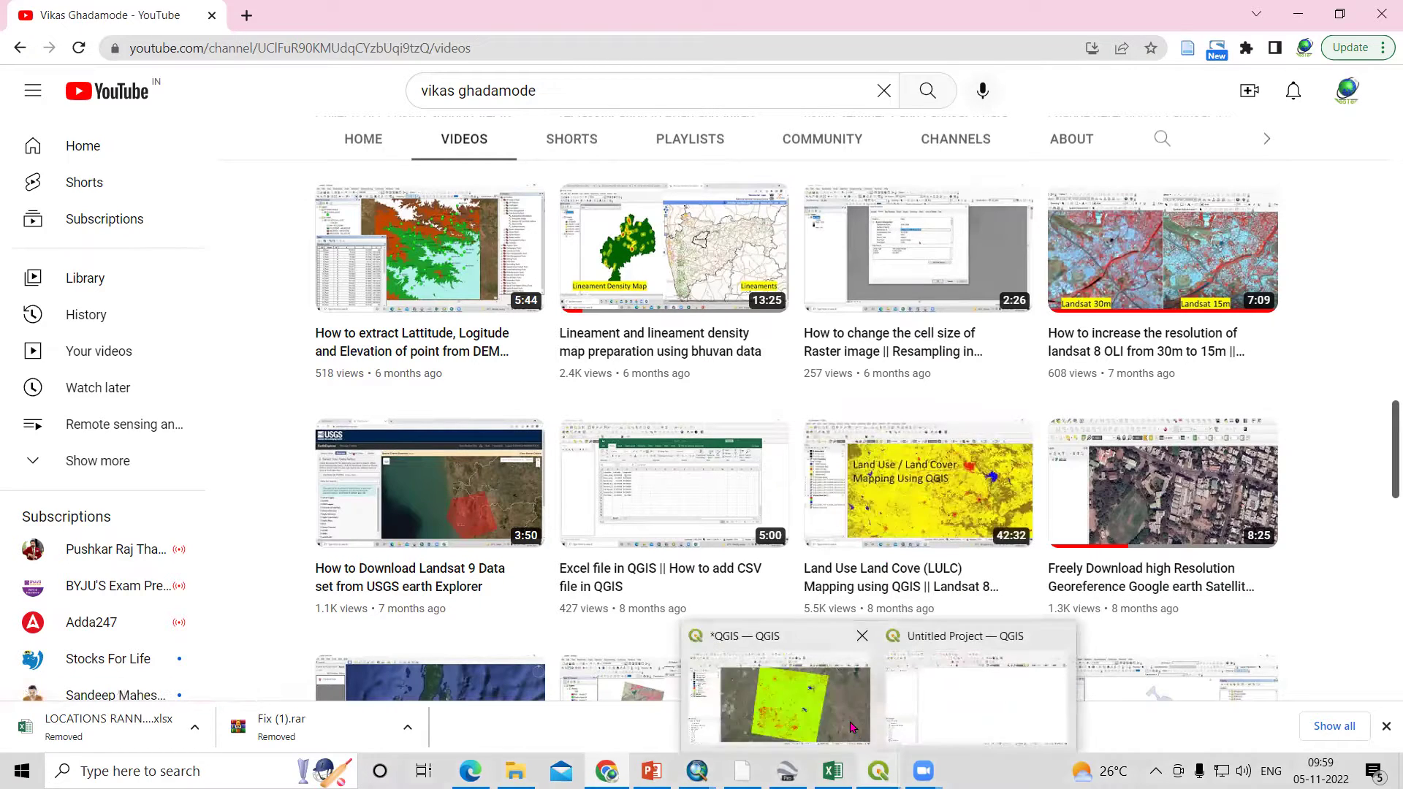
{"action": "left_click", "coordinate": [782, 672]}
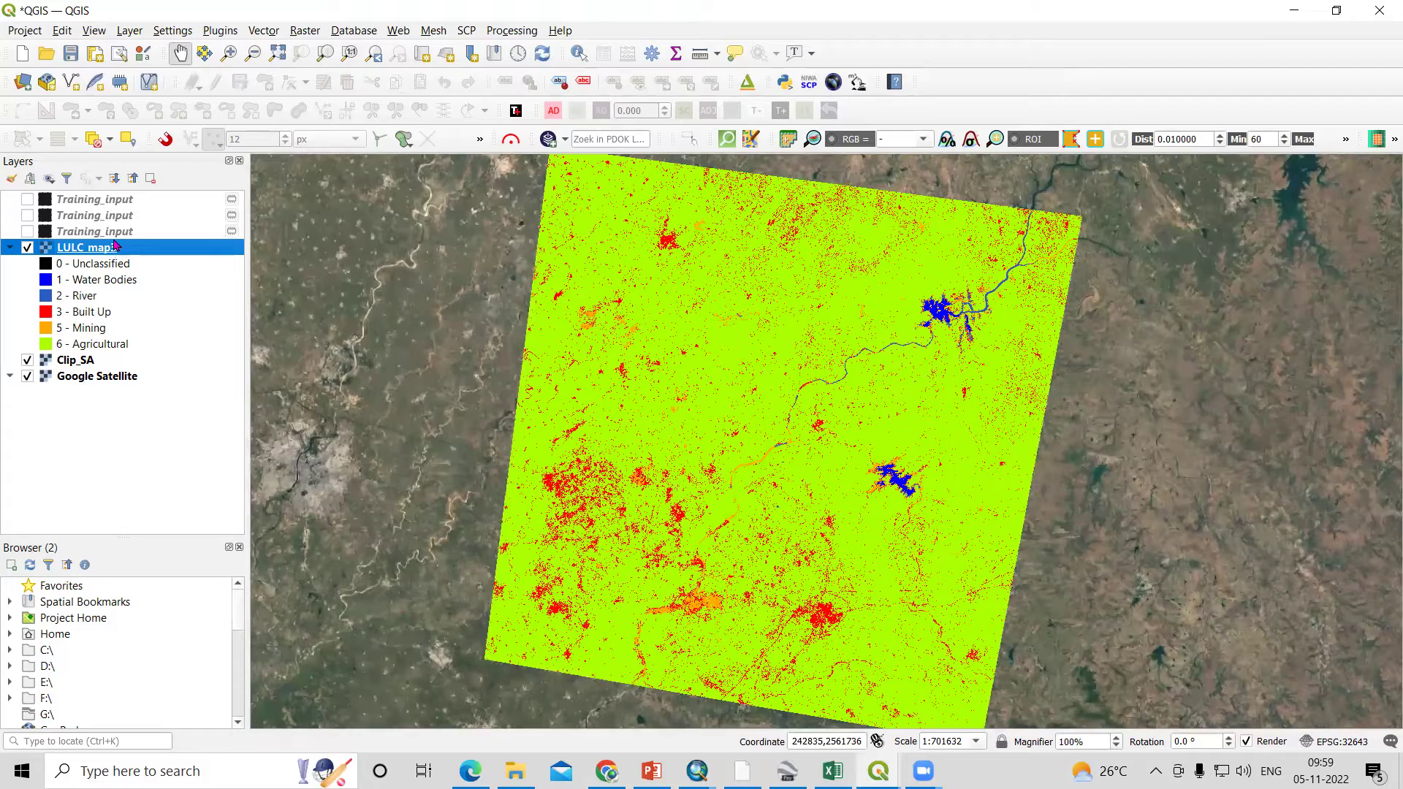
{"action": "left_click_drag", "start_coordinate": [804, 310], "coordinate": [713, 346]}
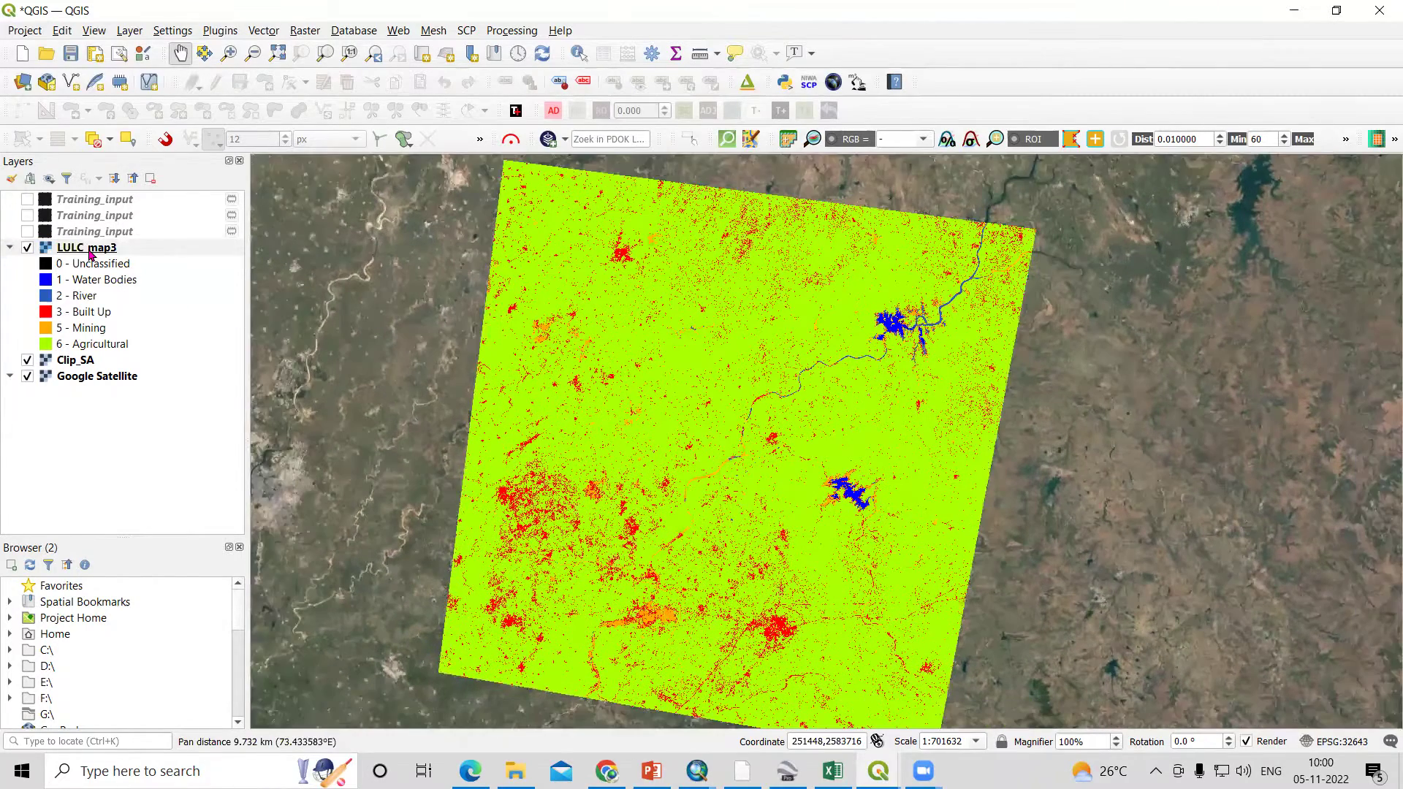
{"action": "left_click", "coordinate": [156, 321]}
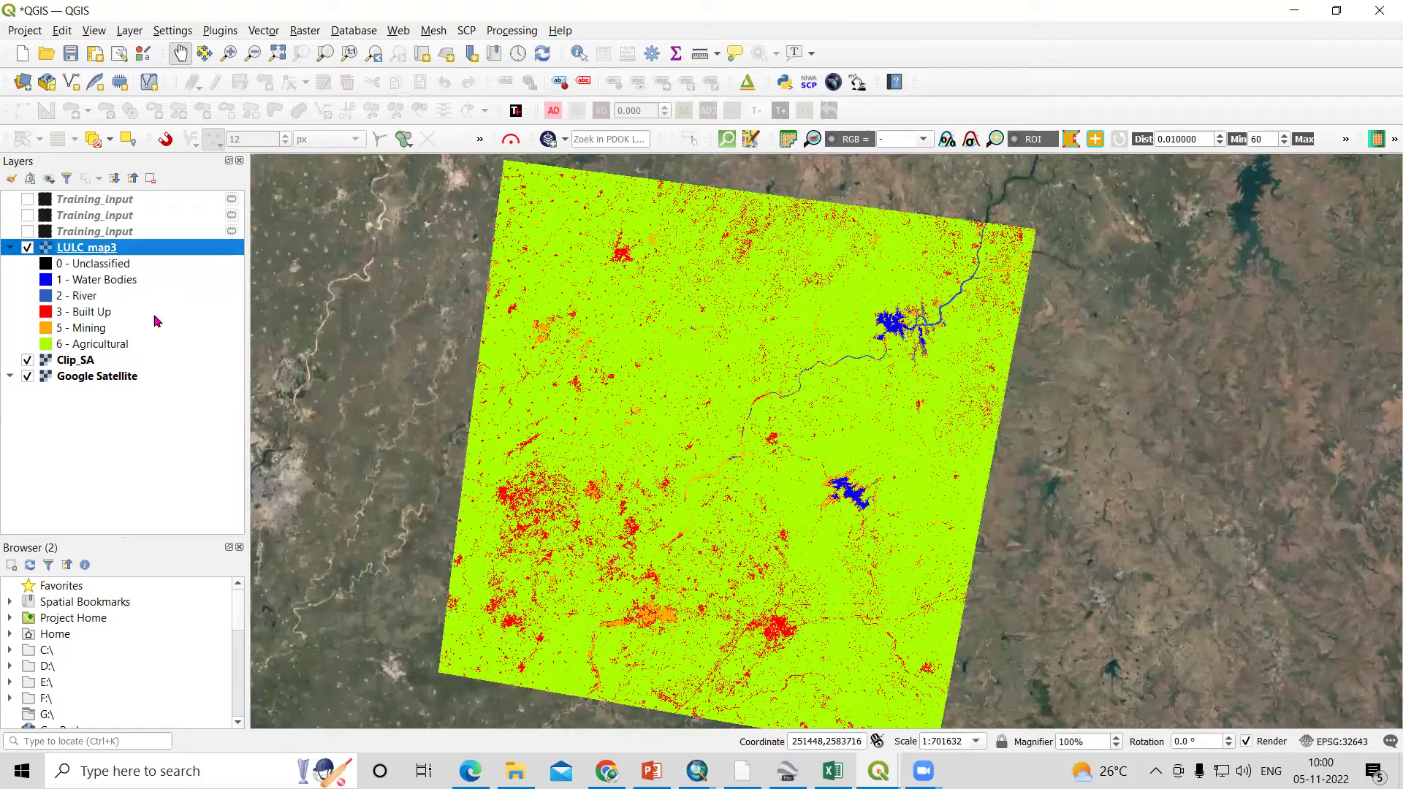
{"action": "left_click", "coordinate": [124, 283]}
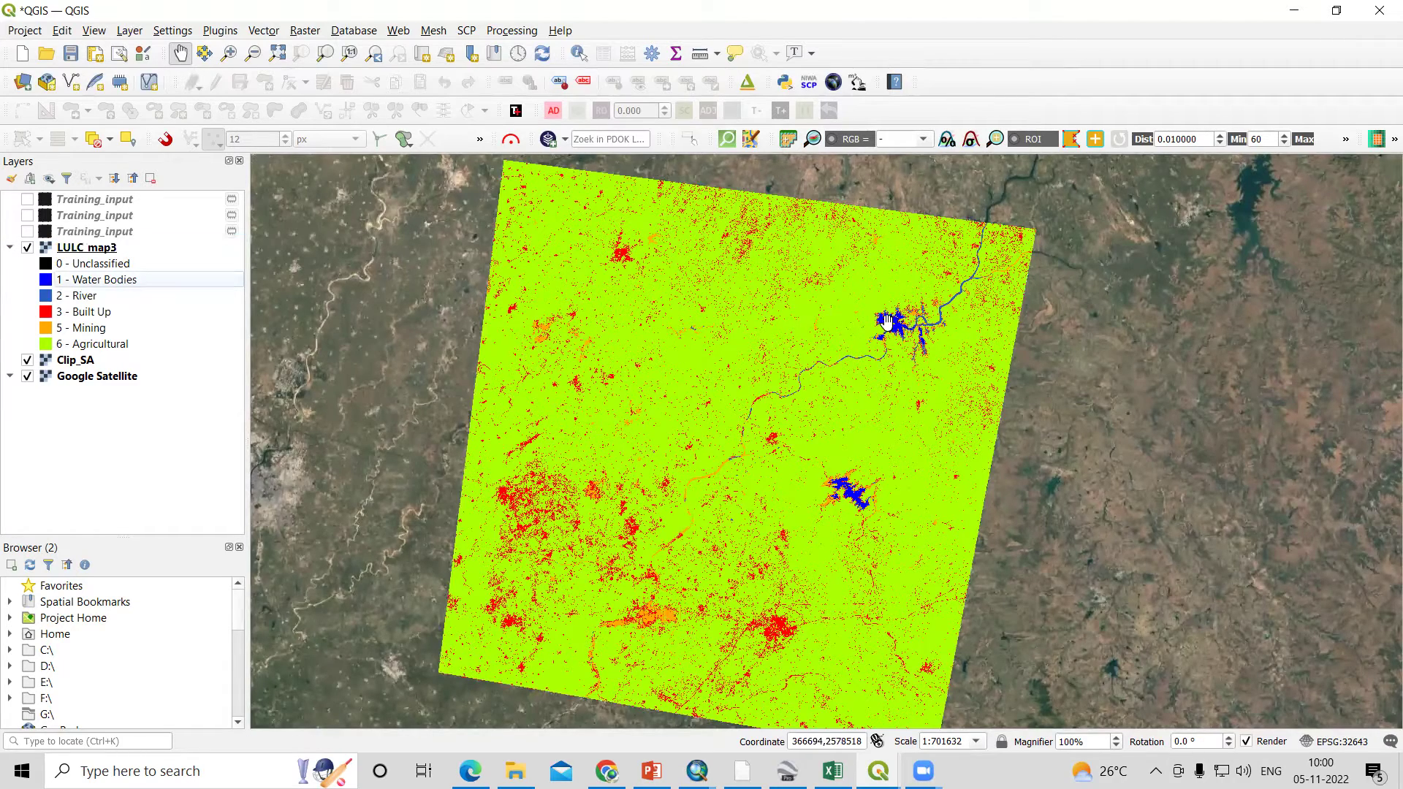
{"action": "scroll", "coordinate": [887, 323], "scroll_direction": "up", "scroll_amount": 2}
{"action": "scroll", "coordinate": [922, 315], "scroll_direction": "up", "scroll_amount": 1}
{"action": "left_click_drag", "start_coordinate": [1118, 343], "coordinate": [700, 600]}
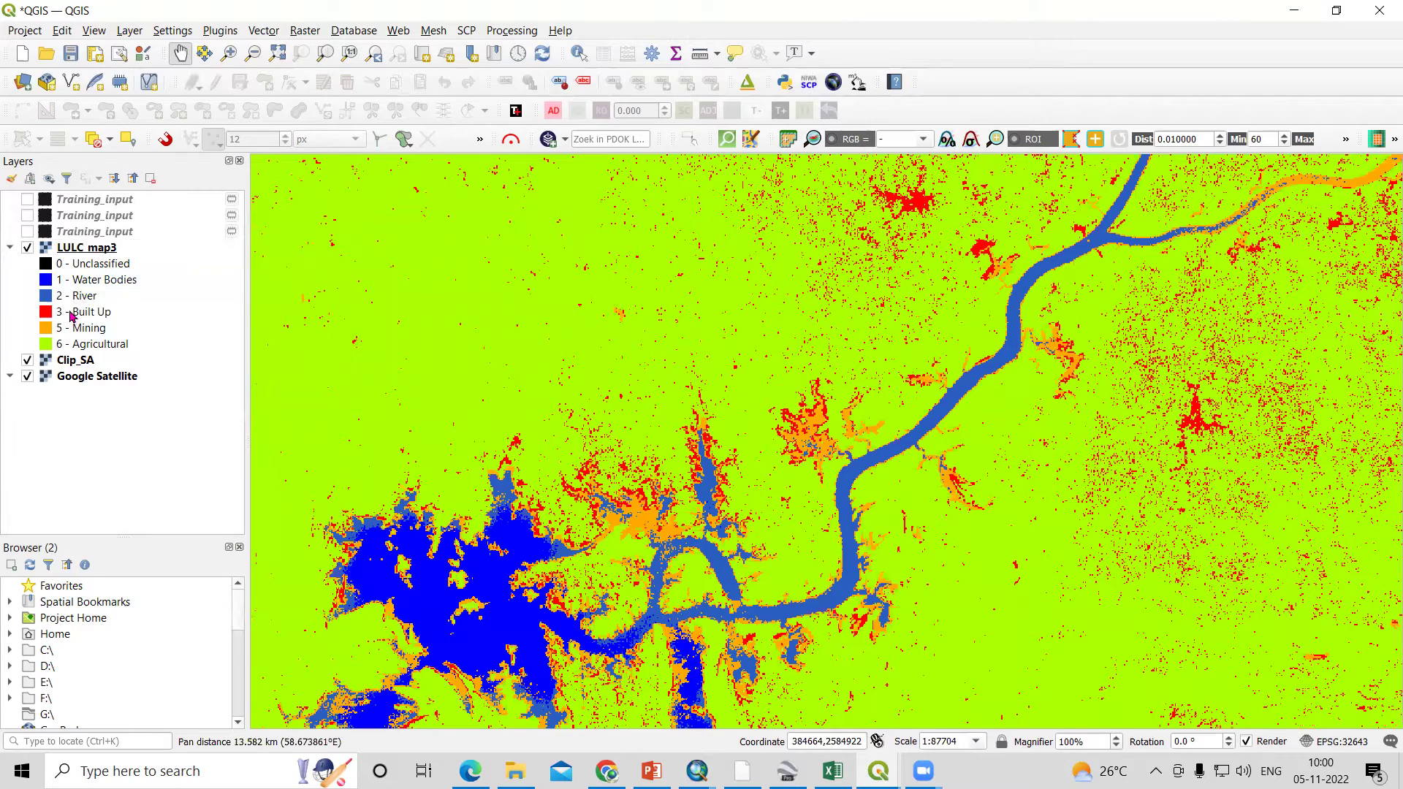
{"action": "left_click_drag", "start_coordinate": [663, 544], "coordinate": [1026, 313]}
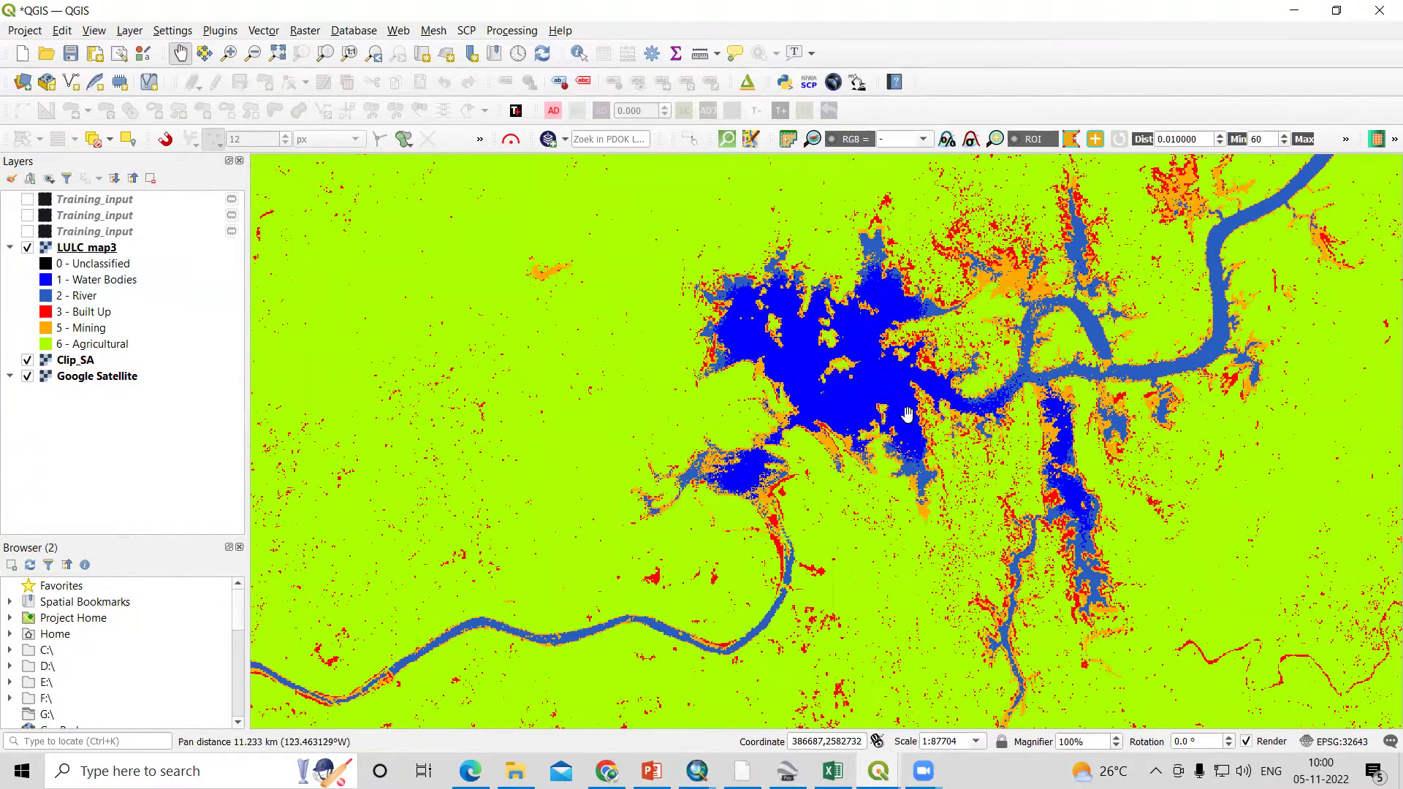
{"action": "left_click_drag", "start_coordinate": [767, 497], "coordinate": [913, 168]}
{"action": "left_click_drag", "start_coordinate": [1109, 662], "coordinate": [813, 338]}
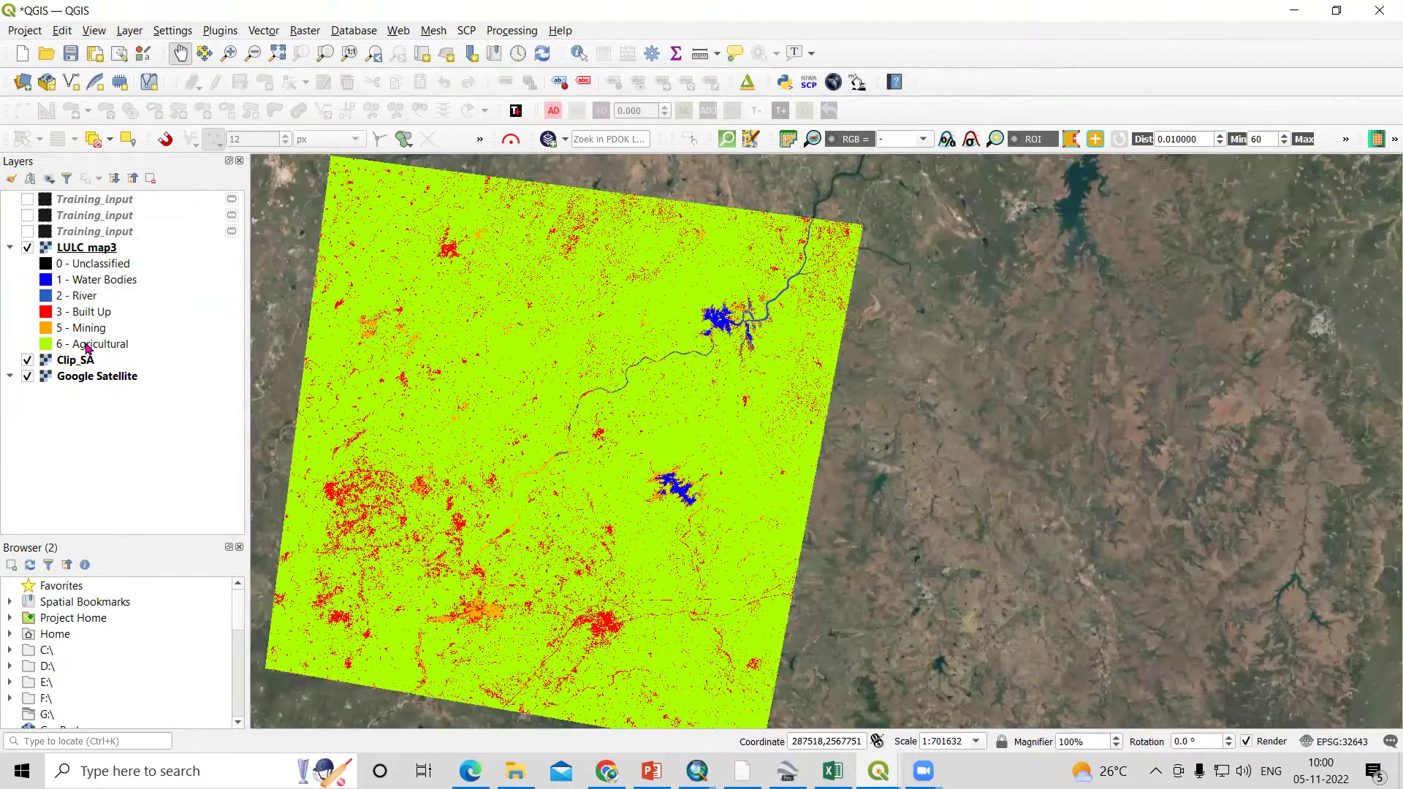
{"action": "left_click_drag", "start_coordinate": [597, 437], "coordinate": [686, 431]}
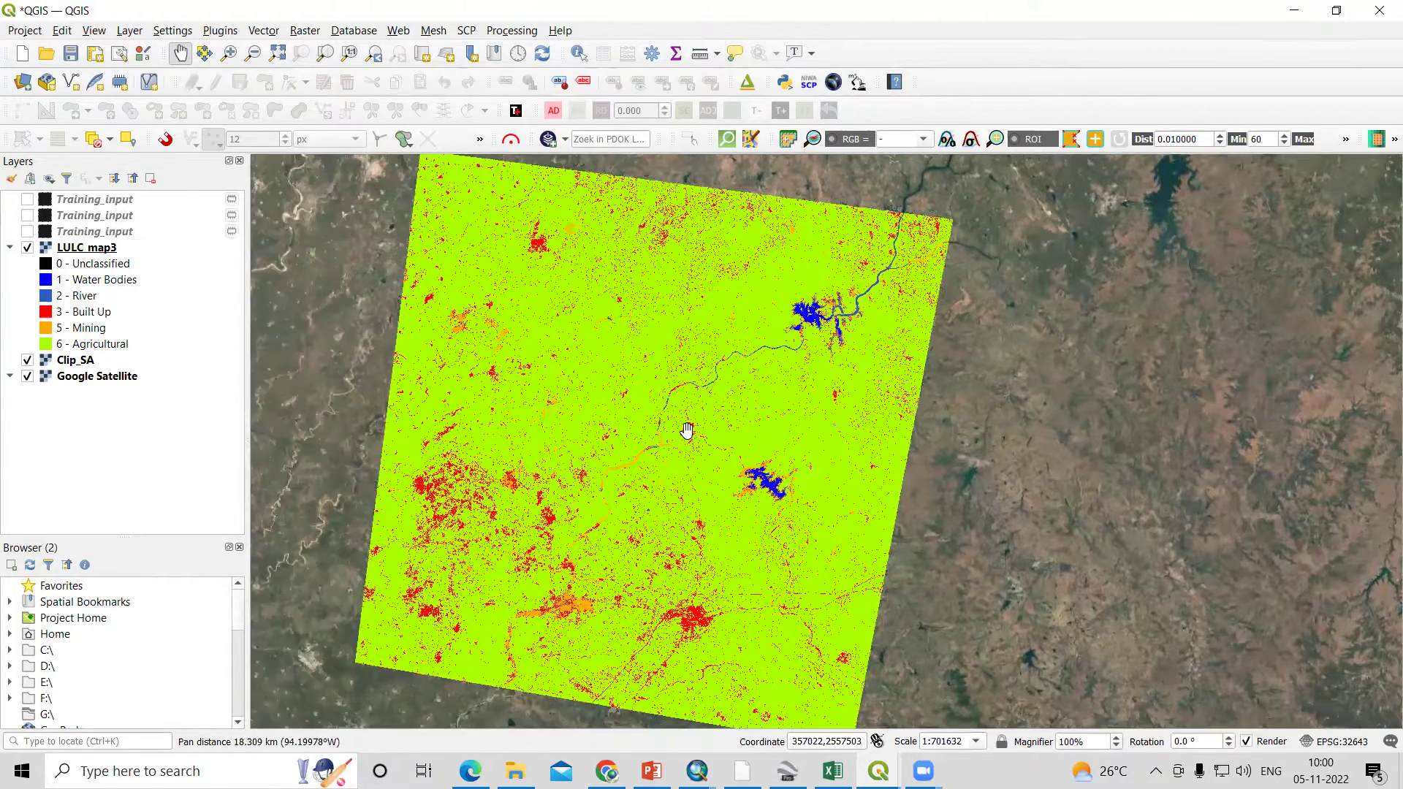
- Open the SCP Postprocessing Classification report tool
{"action": "left_click", "coordinate": [466, 31]}
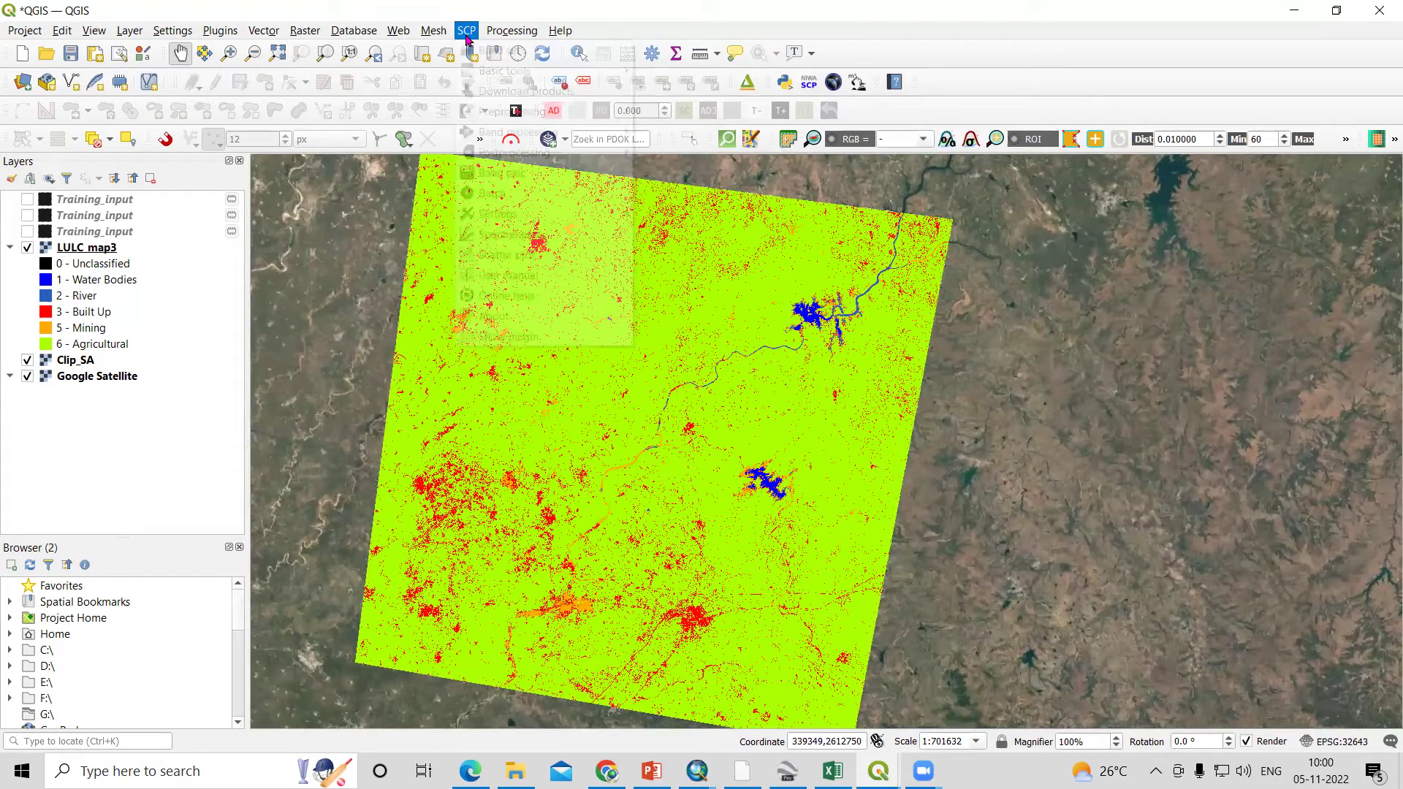
{"action": "left_click", "coordinate": [466, 31]}
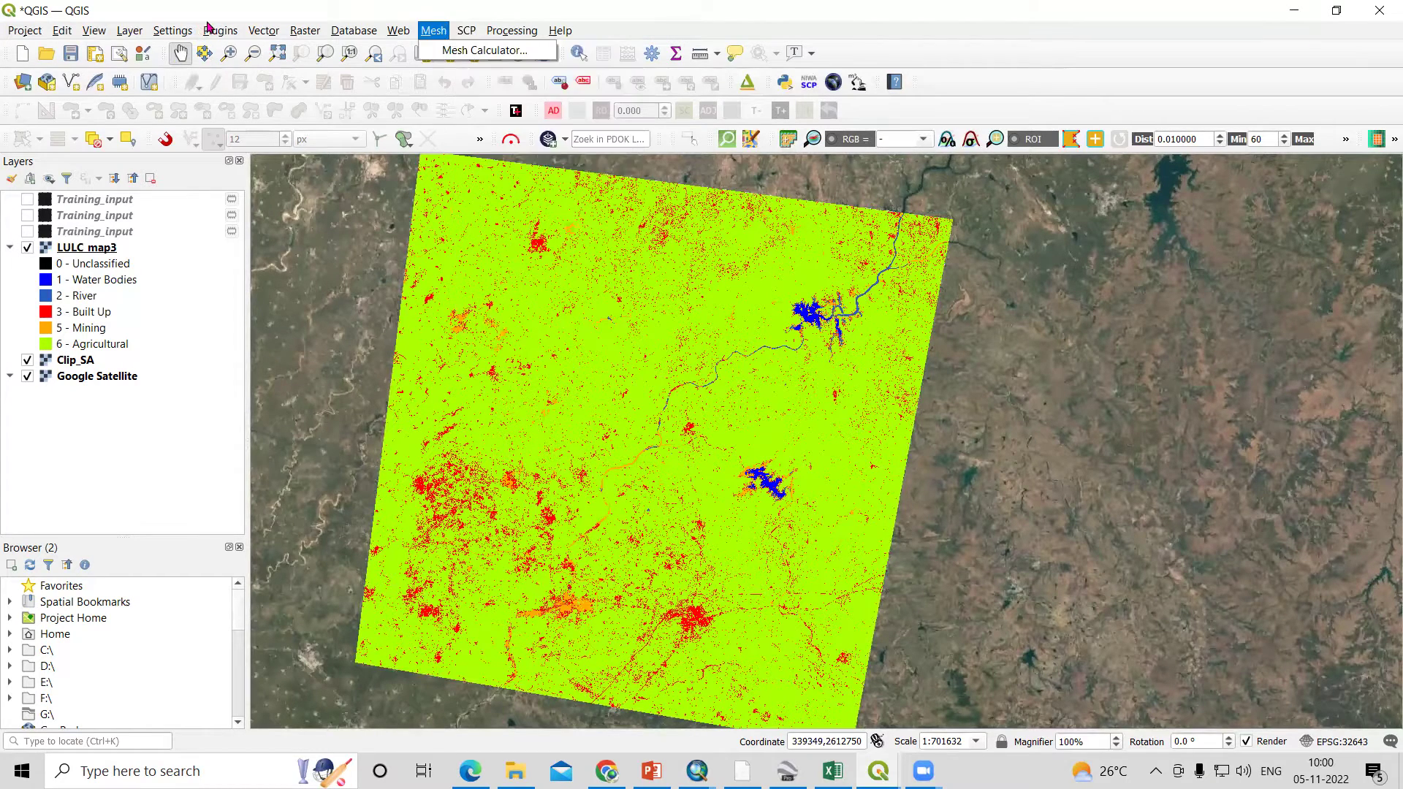
{"action": "left_click", "coordinate": [219, 30]}
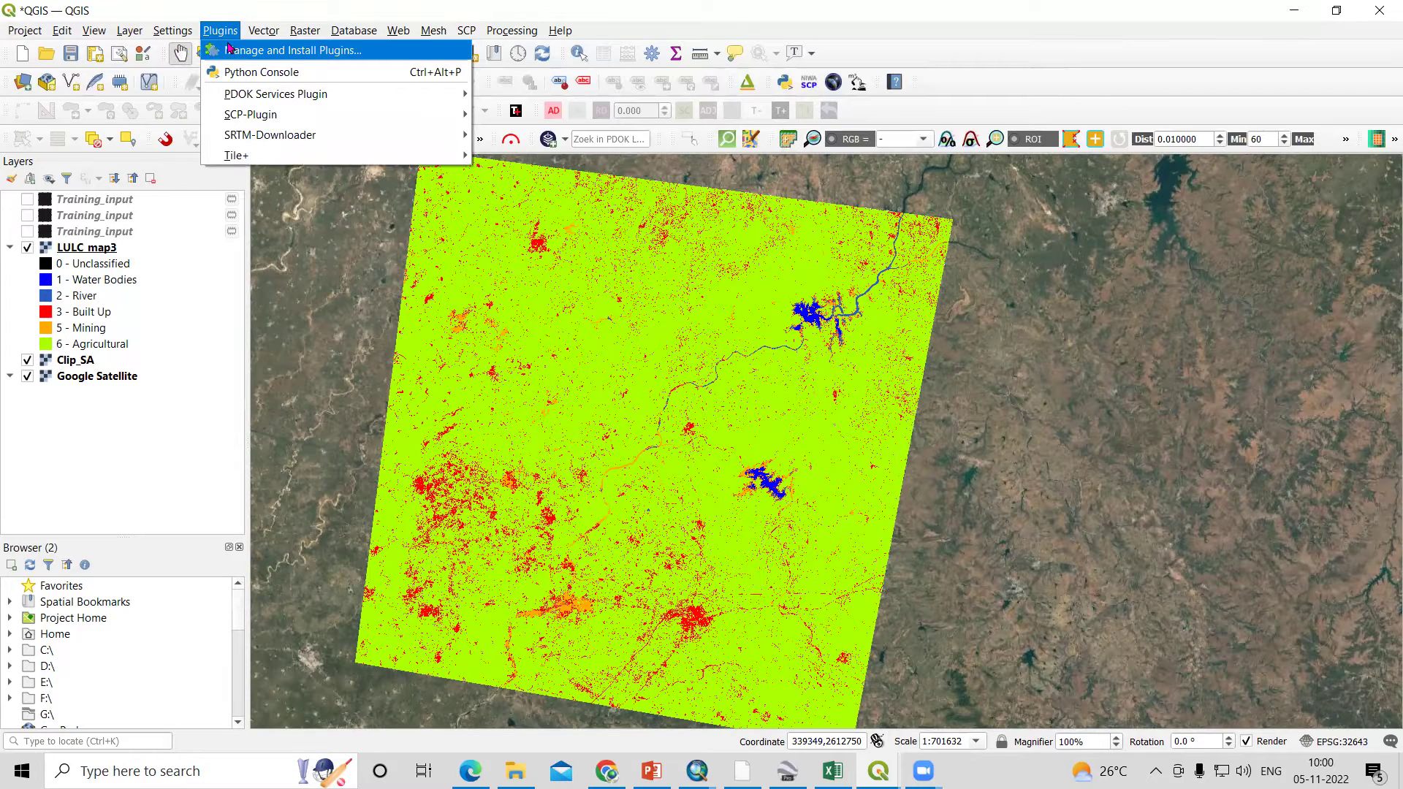
{"action": "mouse_move", "coordinate": [469, 34]}
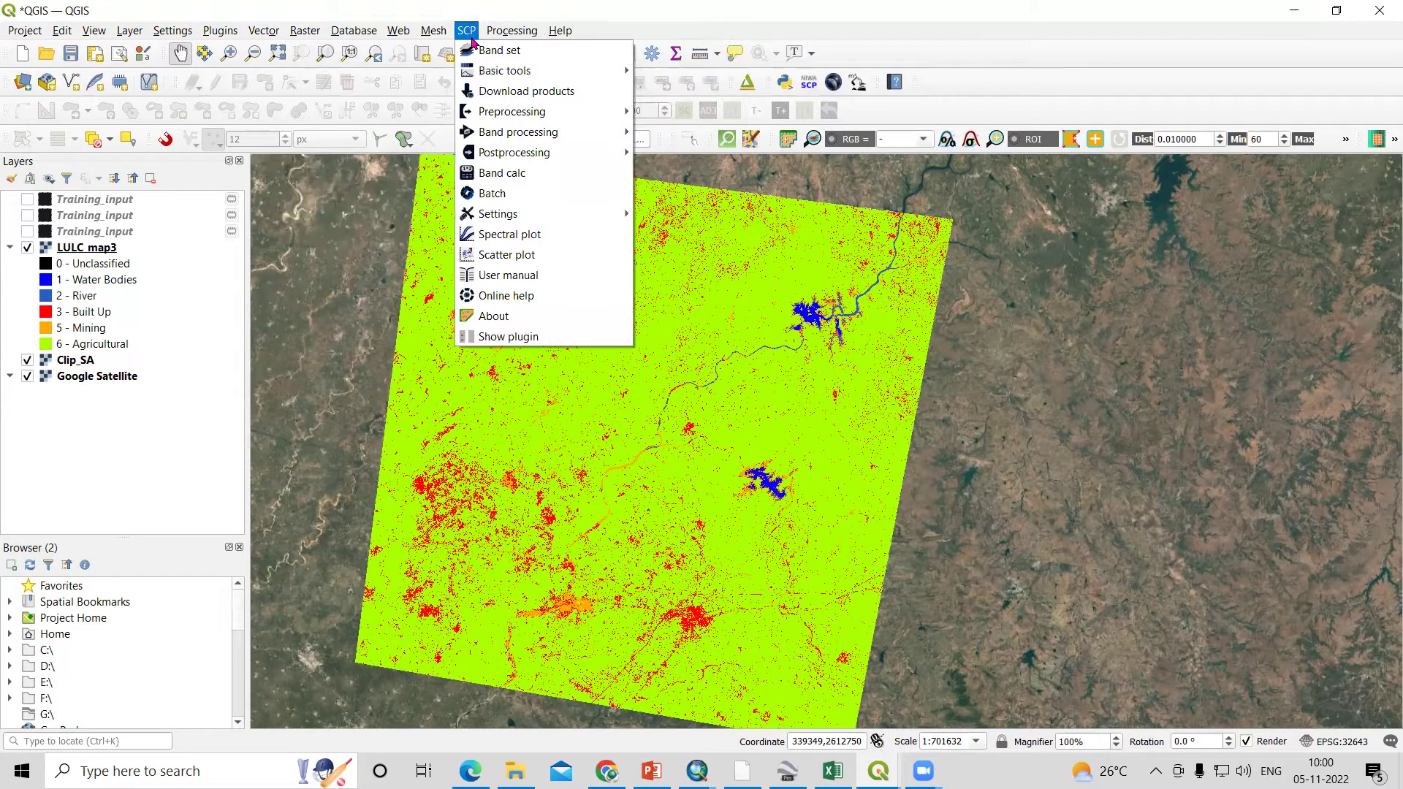
{"action": "mouse_move", "coordinate": [514, 157]}
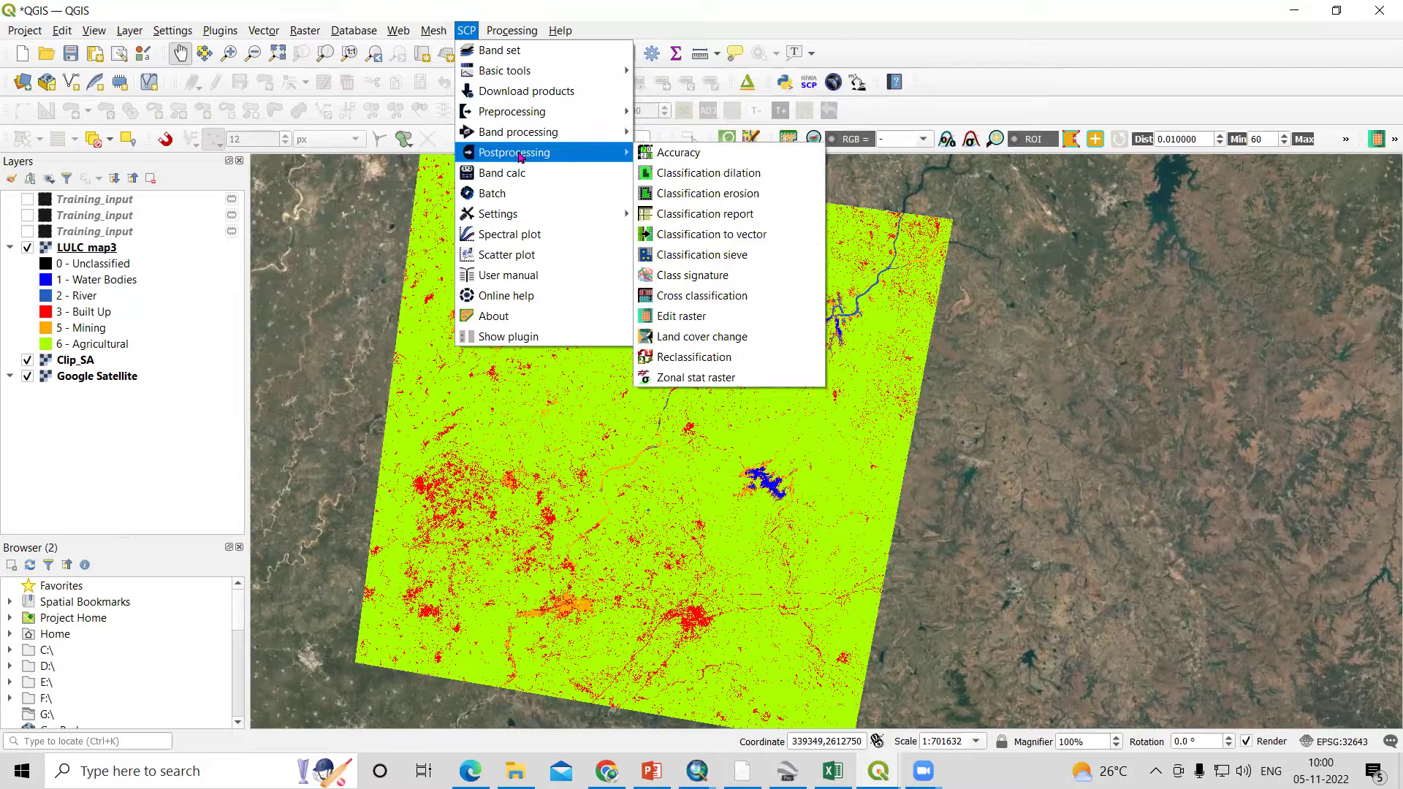
{"action": "left_click", "coordinate": [759, 214]}
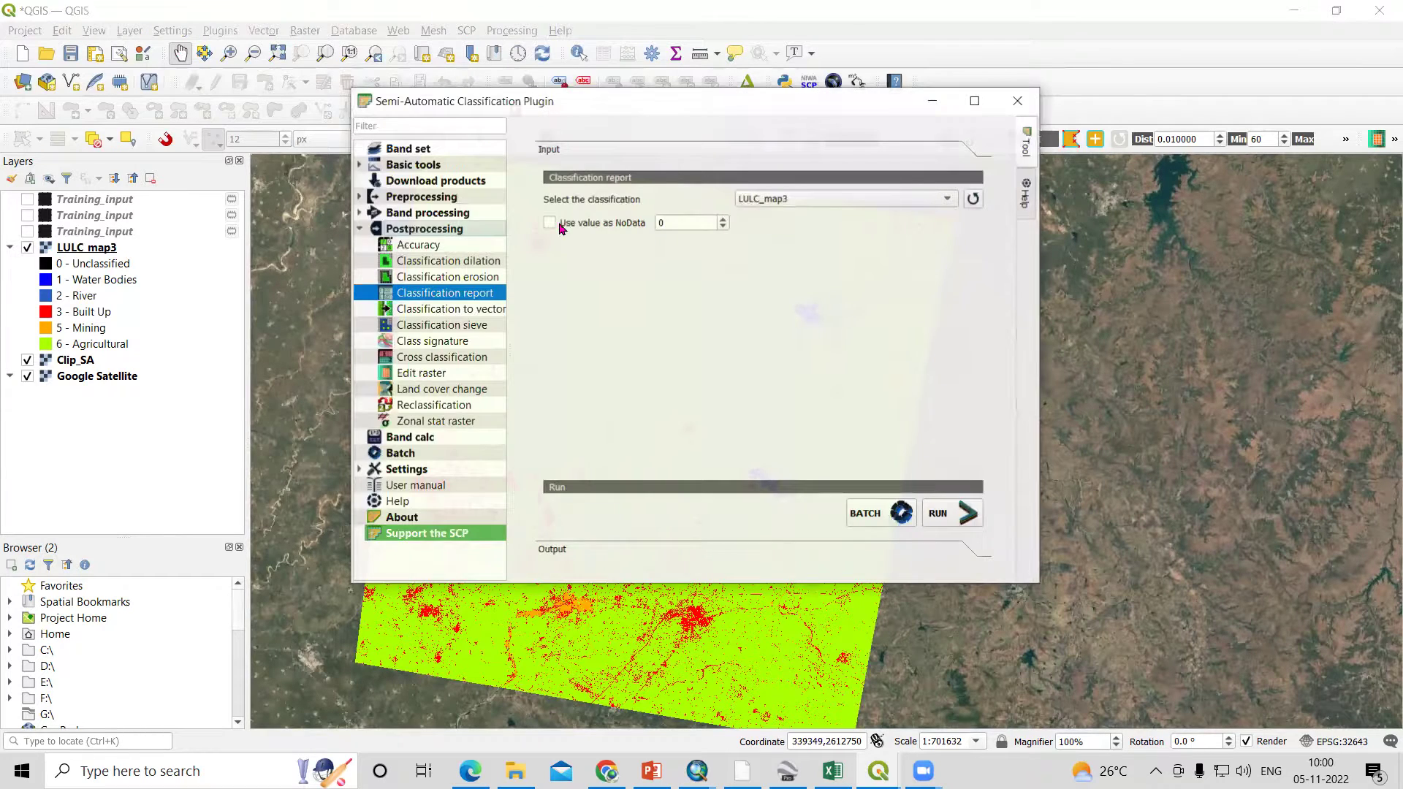
- Keep LULC_map3 as the classification raster and run the report
{"action": "left_click", "coordinate": [956, 204]}
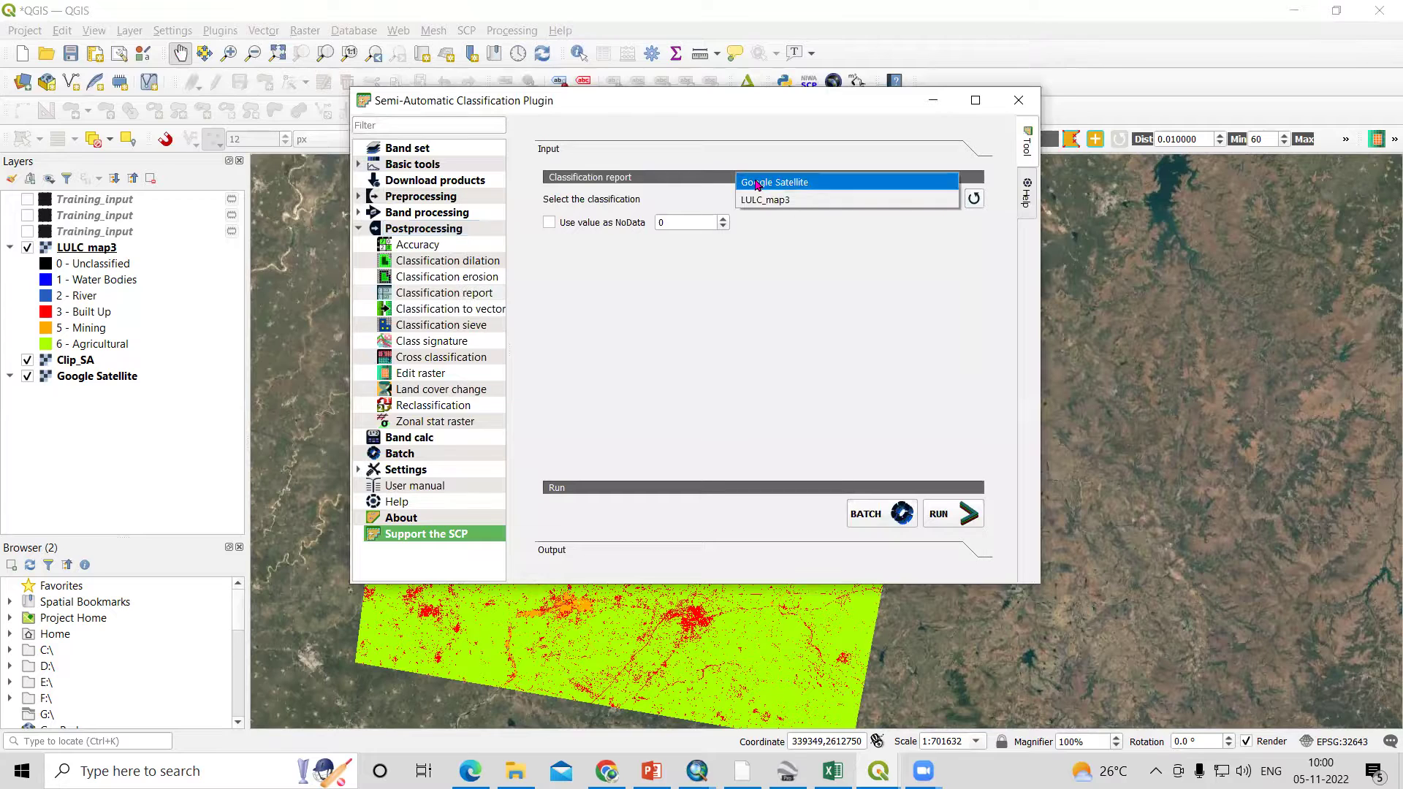
{"action": "left_click", "coordinate": [766, 204]}
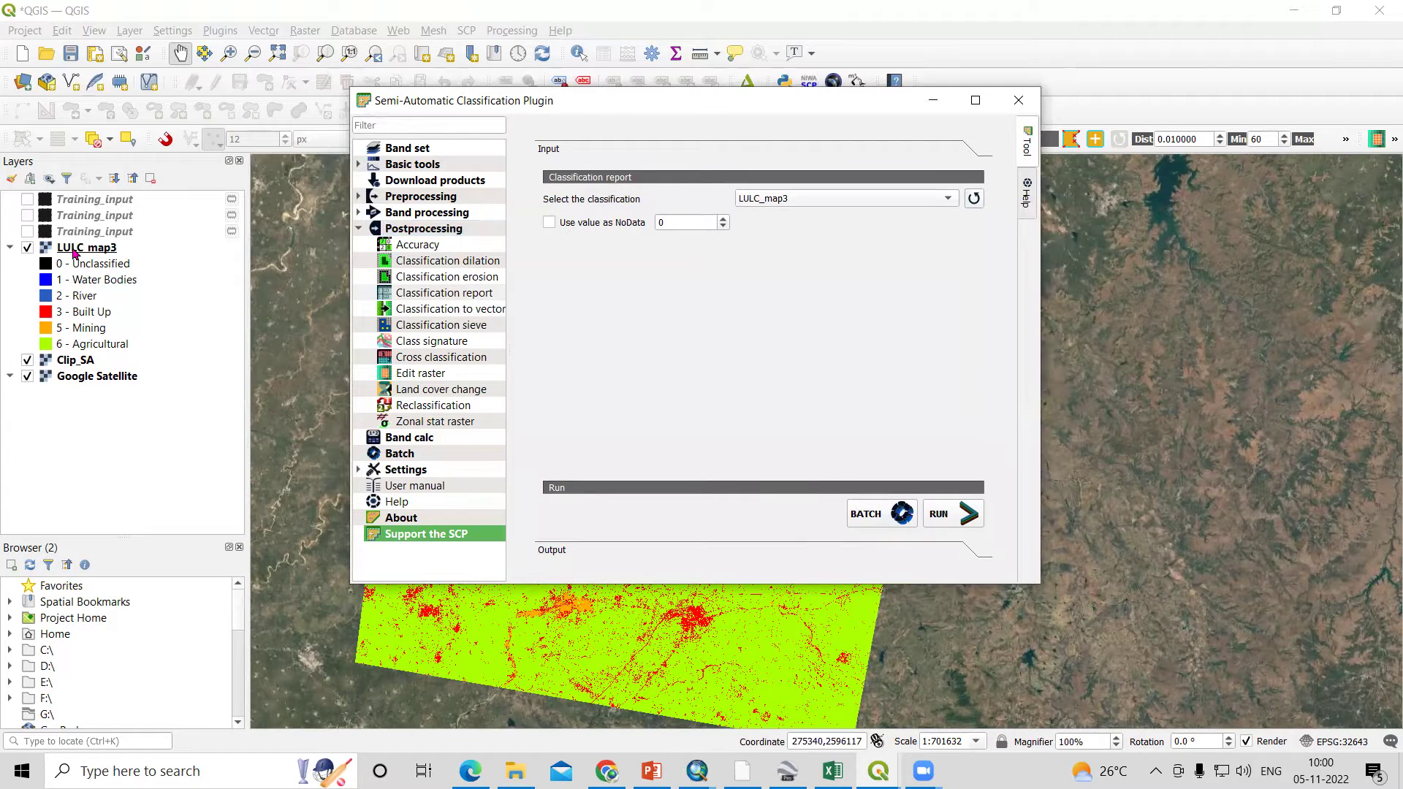
{"action": "left_click", "coordinate": [73, 251]}
{"action": "mouse_move", "coordinate": [897, 746]}
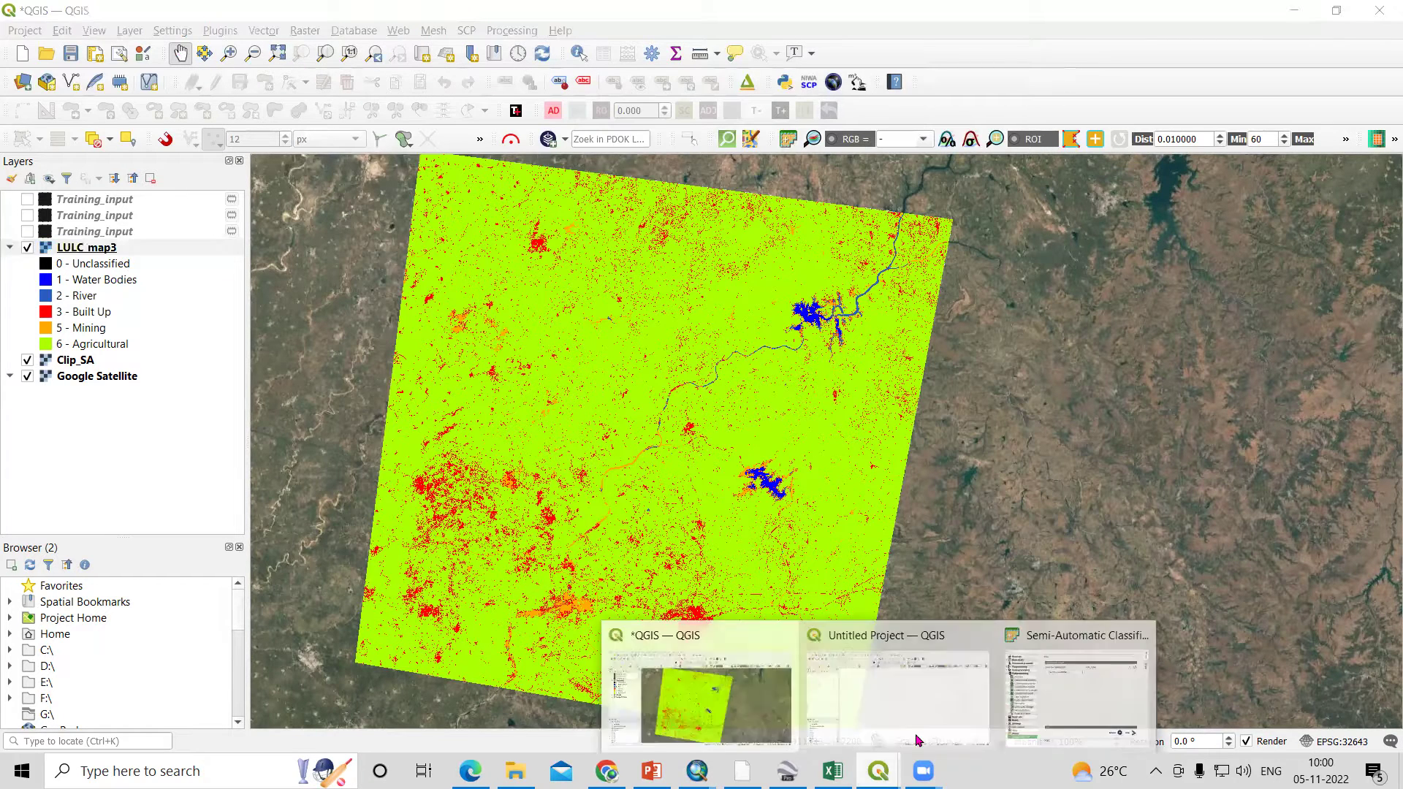
{"action": "left_click", "coordinate": [1075, 687]}
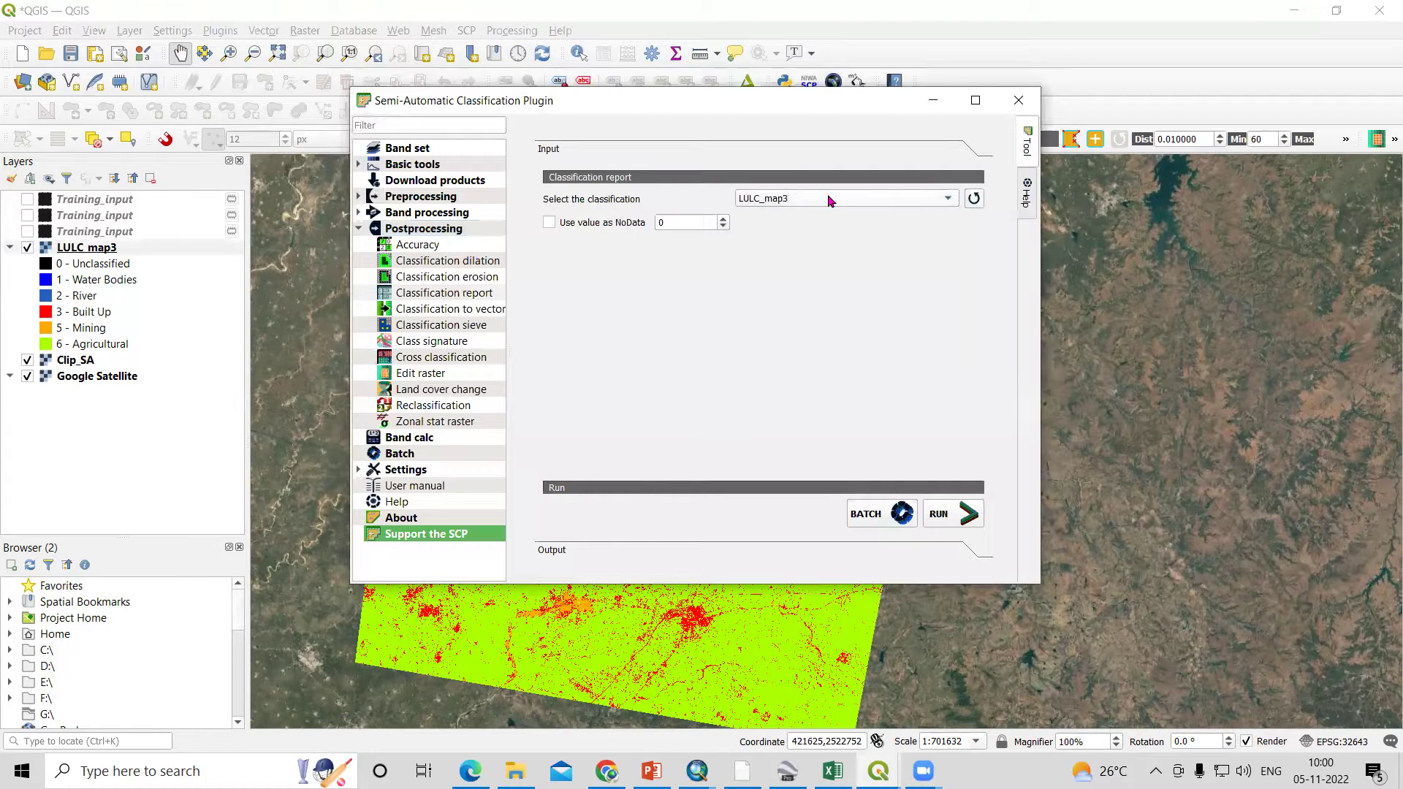
{"action": "left_click", "coordinate": [945, 517]}
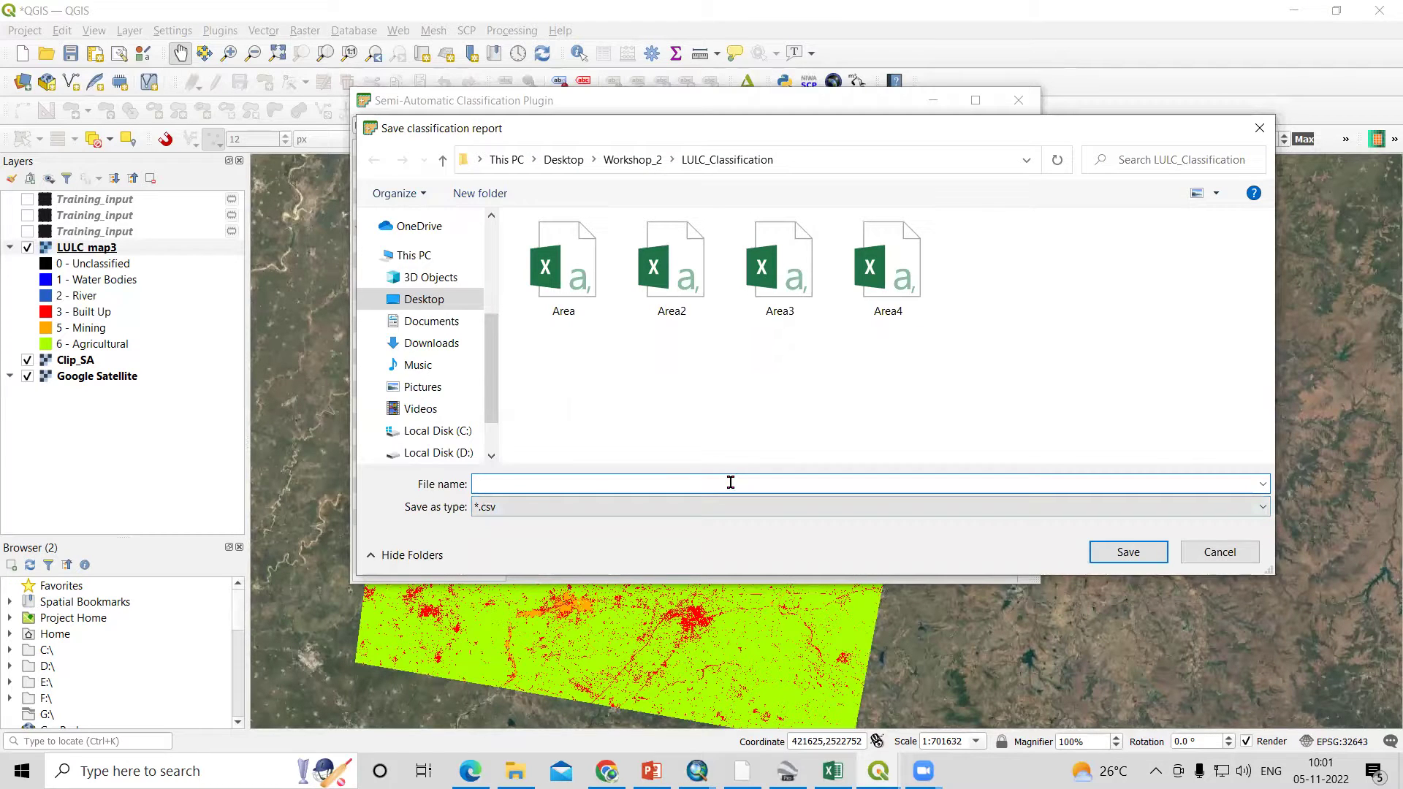
- Save the classification report as LULC_Area.csv in the LULC_Classification folder
{"action": "type", "text": "LULC_Area"}
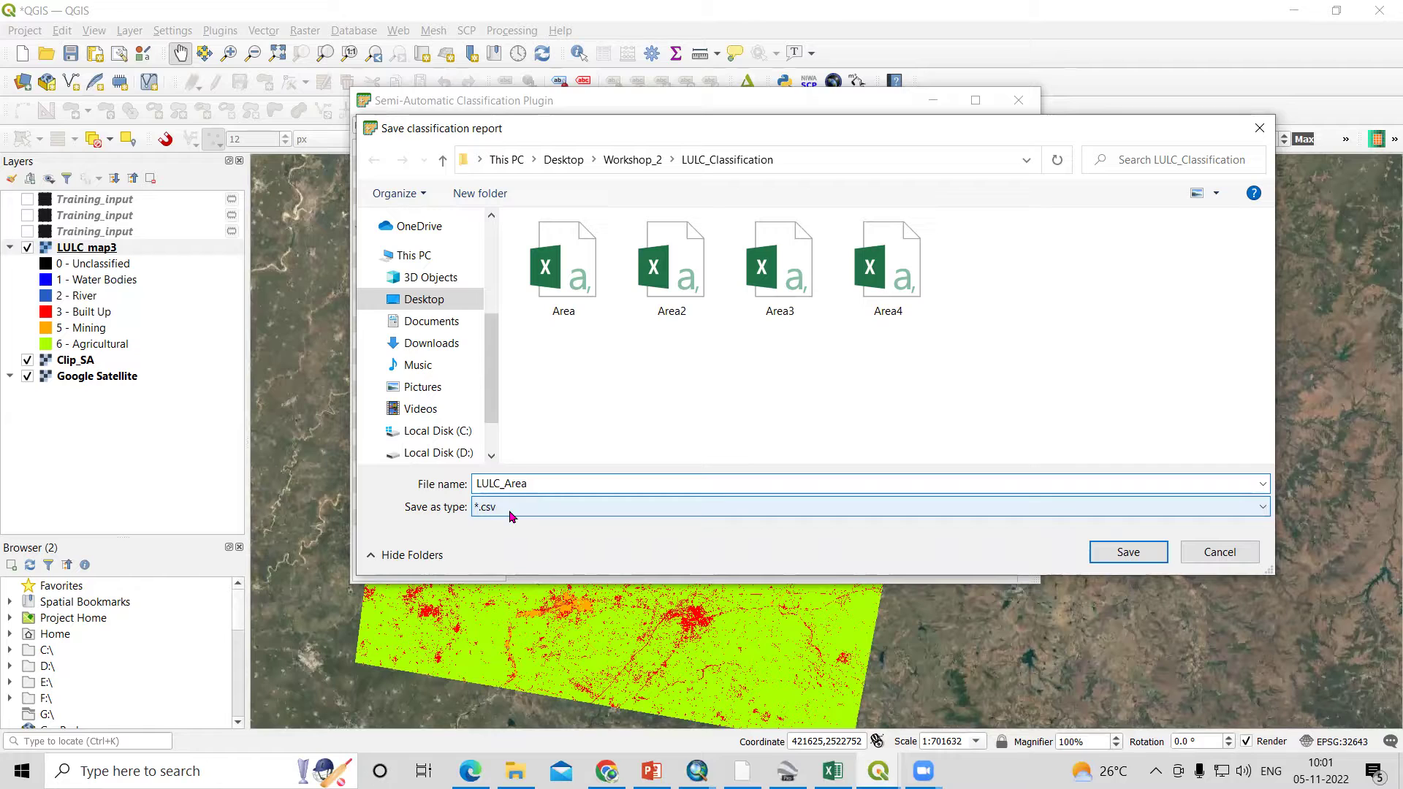
{"action": "left_click", "coordinate": [1126, 553]}
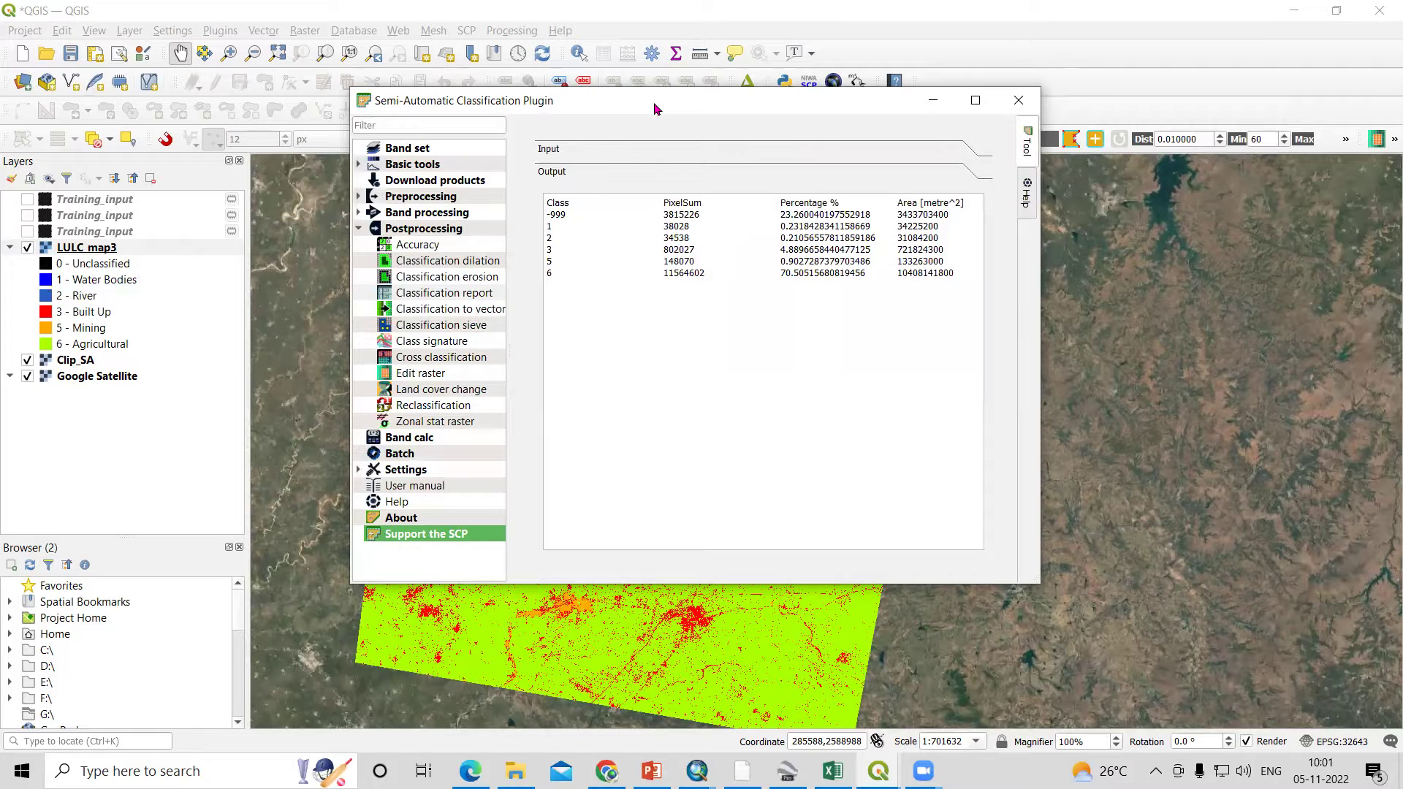
- Move the SCP window aside to view the per-class area table, then switch to Untitled Project
{"action": "left_click_drag", "start_coordinate": [555, 100], "coordinate": [876, 290]}
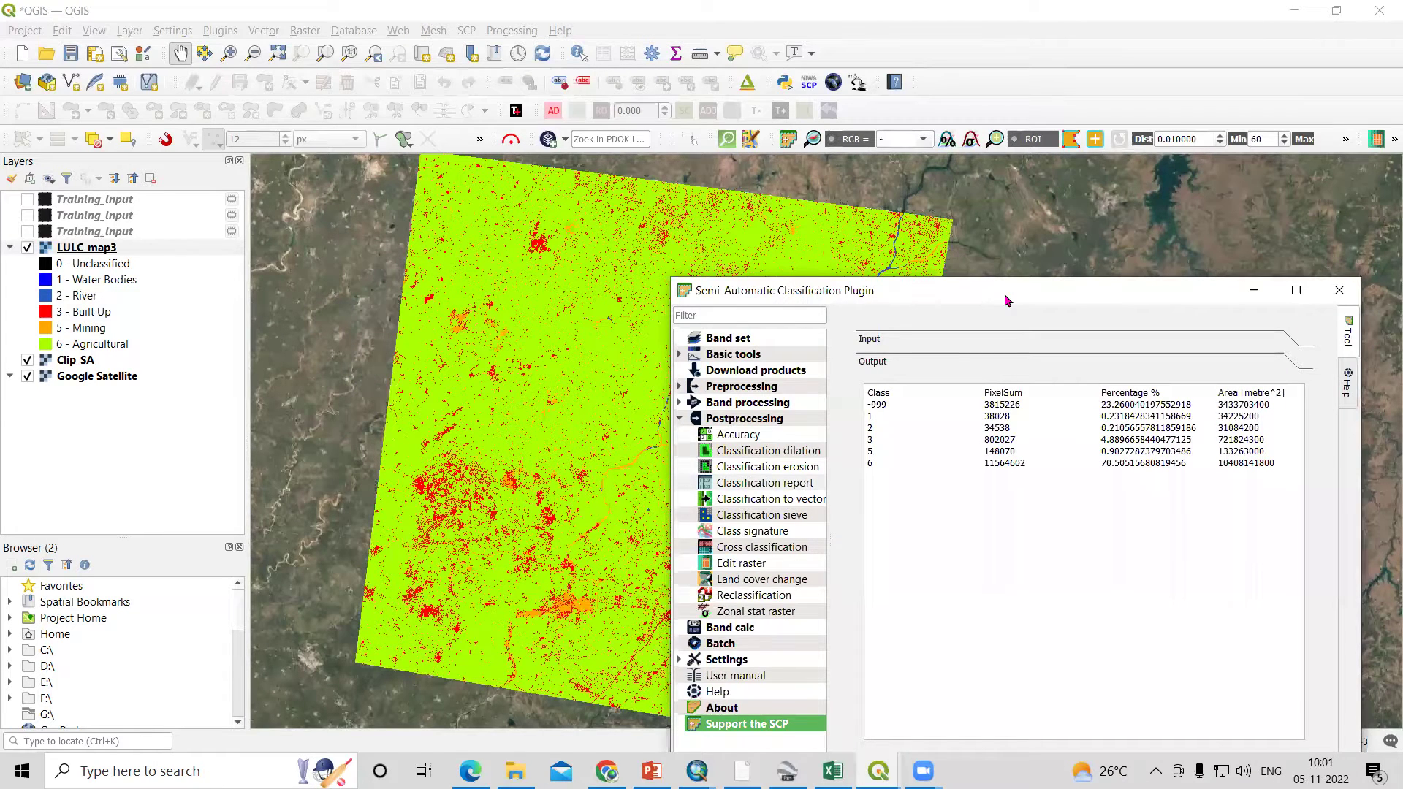
{"action": "left_click_drag", "start_coordinate": [1004, 292], "coordinate": [1042, 159]}
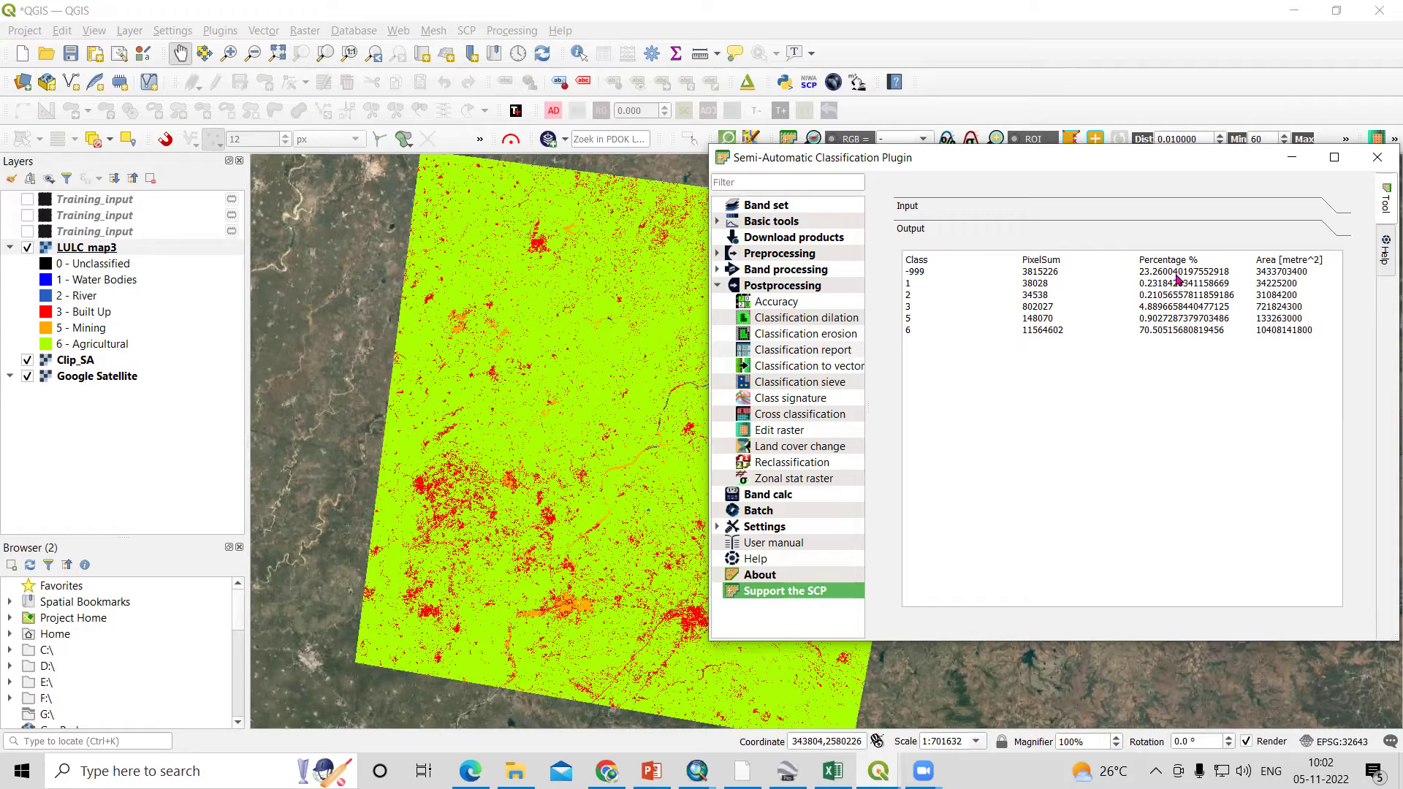
{"action": "mouse_move", "coordinate": [887, 765]}
{"action": "left_click", "coordinate": [904, 687]}
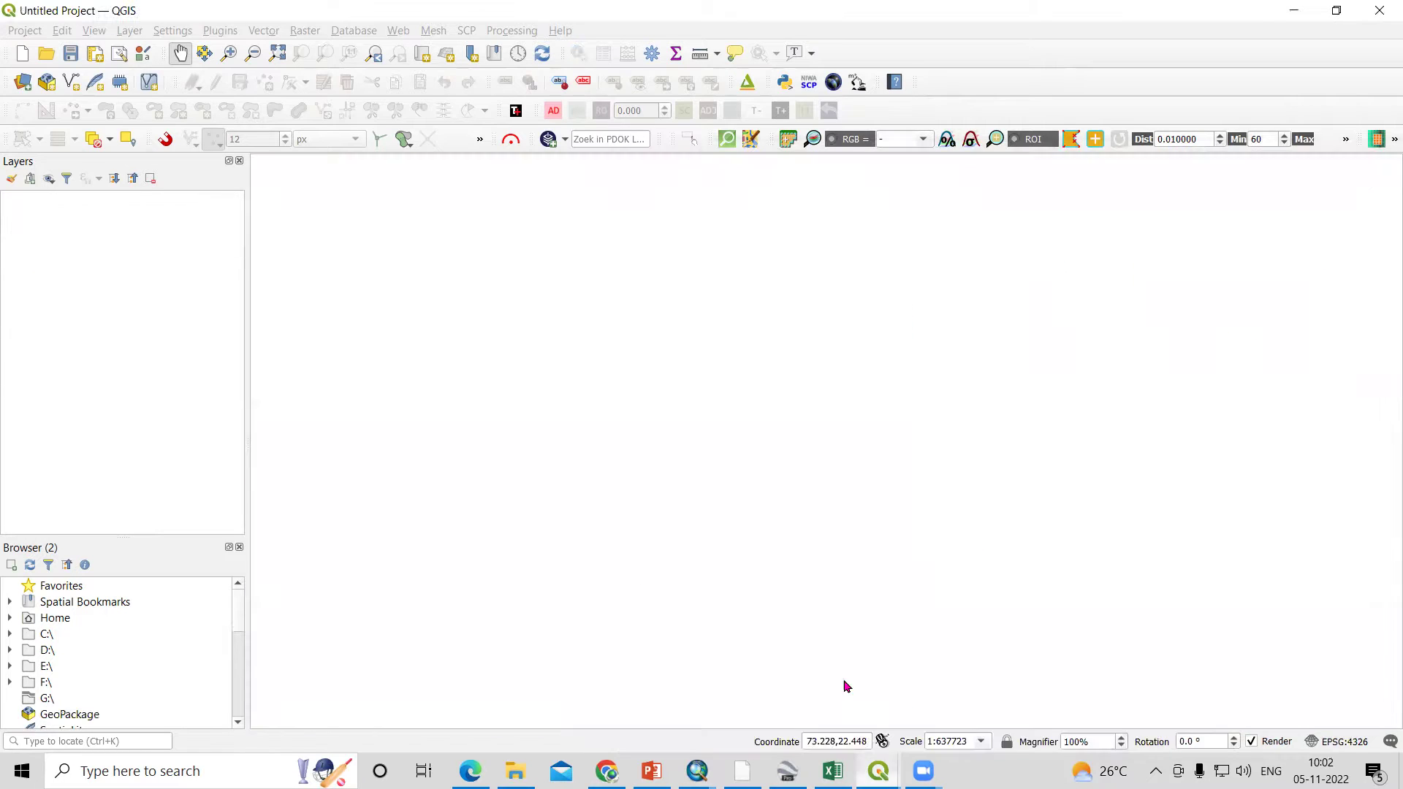
- Add LULC_map2.tif to the Untitled Project as a raster layer
{"action": "left_click", "coordinate": [130, 30]}
{"action": "mouse_move", "coordinate": [153, 87]}
{"action": "left_click", "coordinate": [504, 114]}
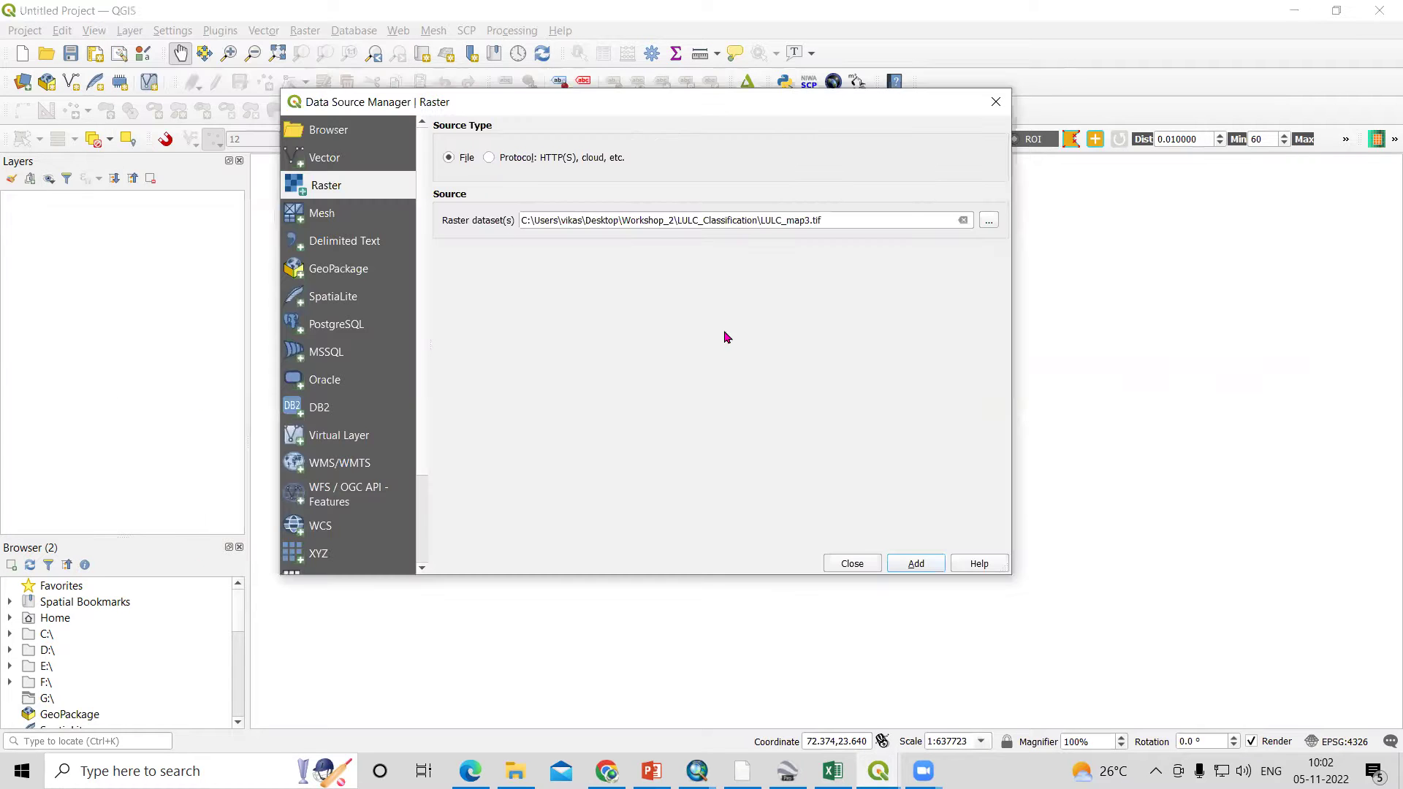
{"action": "left_click", "coordinate": [989, 226]}
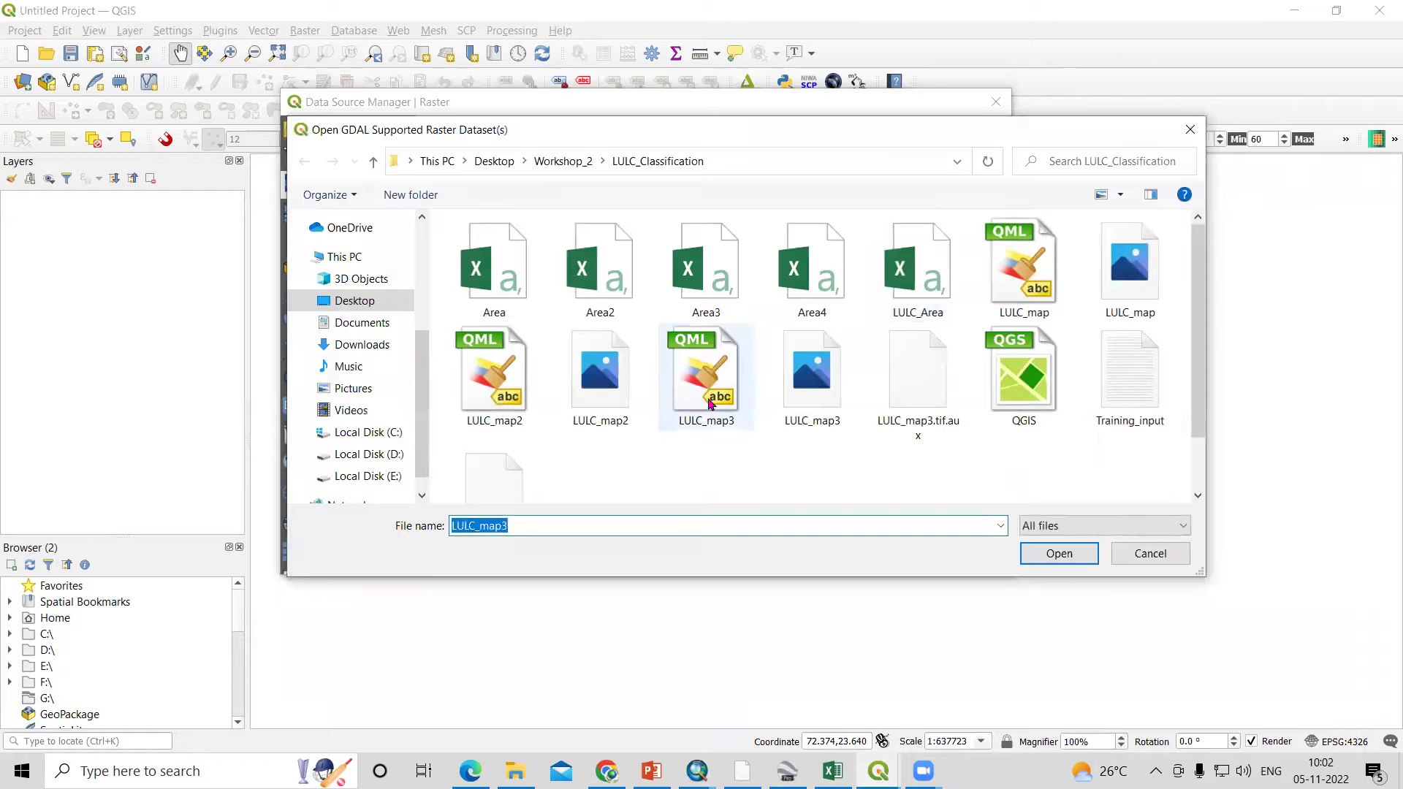
{"action": "left_click", "coordinate": [600, 373]}
{"action": "left_click", "coordinate": [1059, 553]}
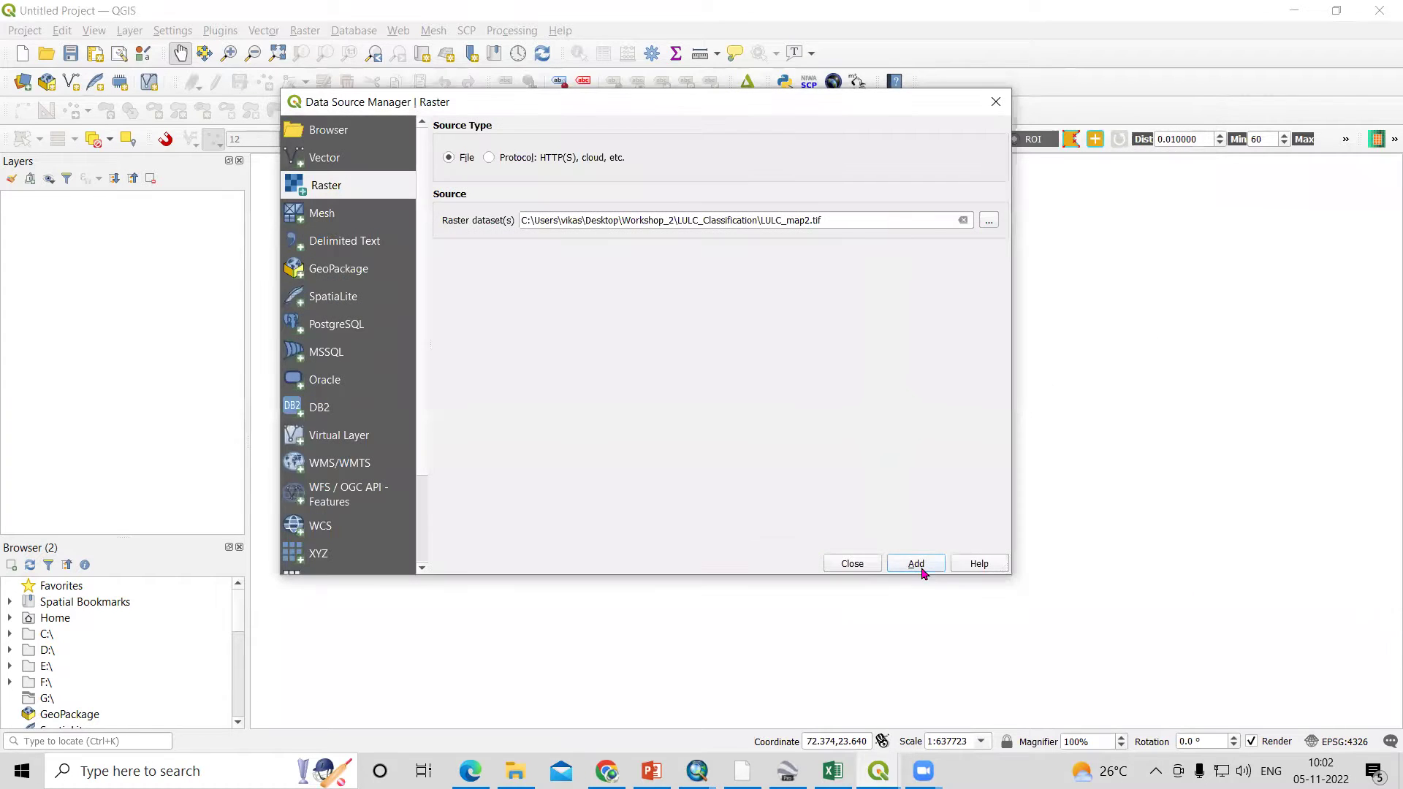
{"action": "left_click", "coordinate": [918, 565]}
{"action": "left_click", "coordinate": [848, 566]}
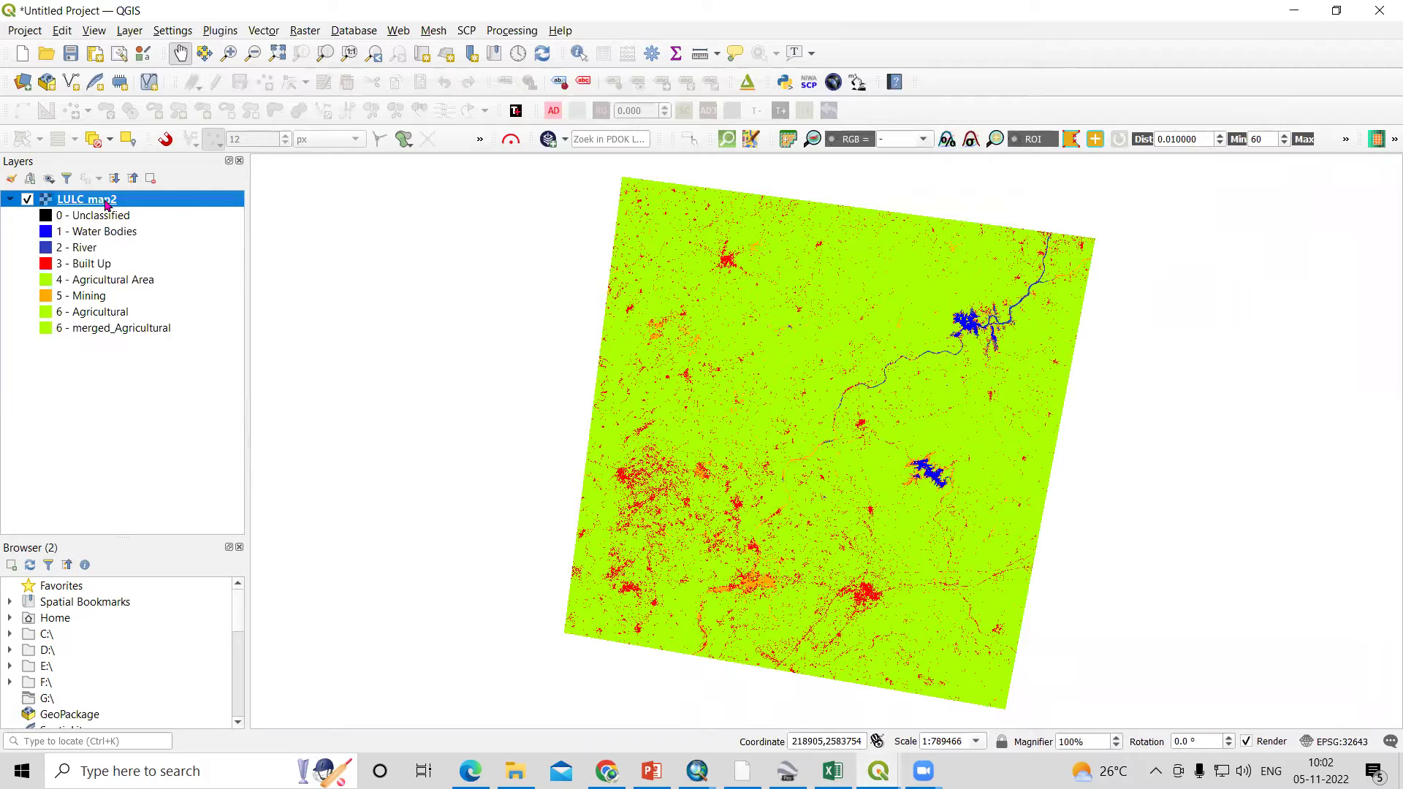
{"action": "right_click", "coordinate": [107, 201]}
- Reclassify LULC_map2's symbology into unique-value classes so the -999 NoData border gets its own colour
{"action": "left_click", "coordinate": [199, 485]}
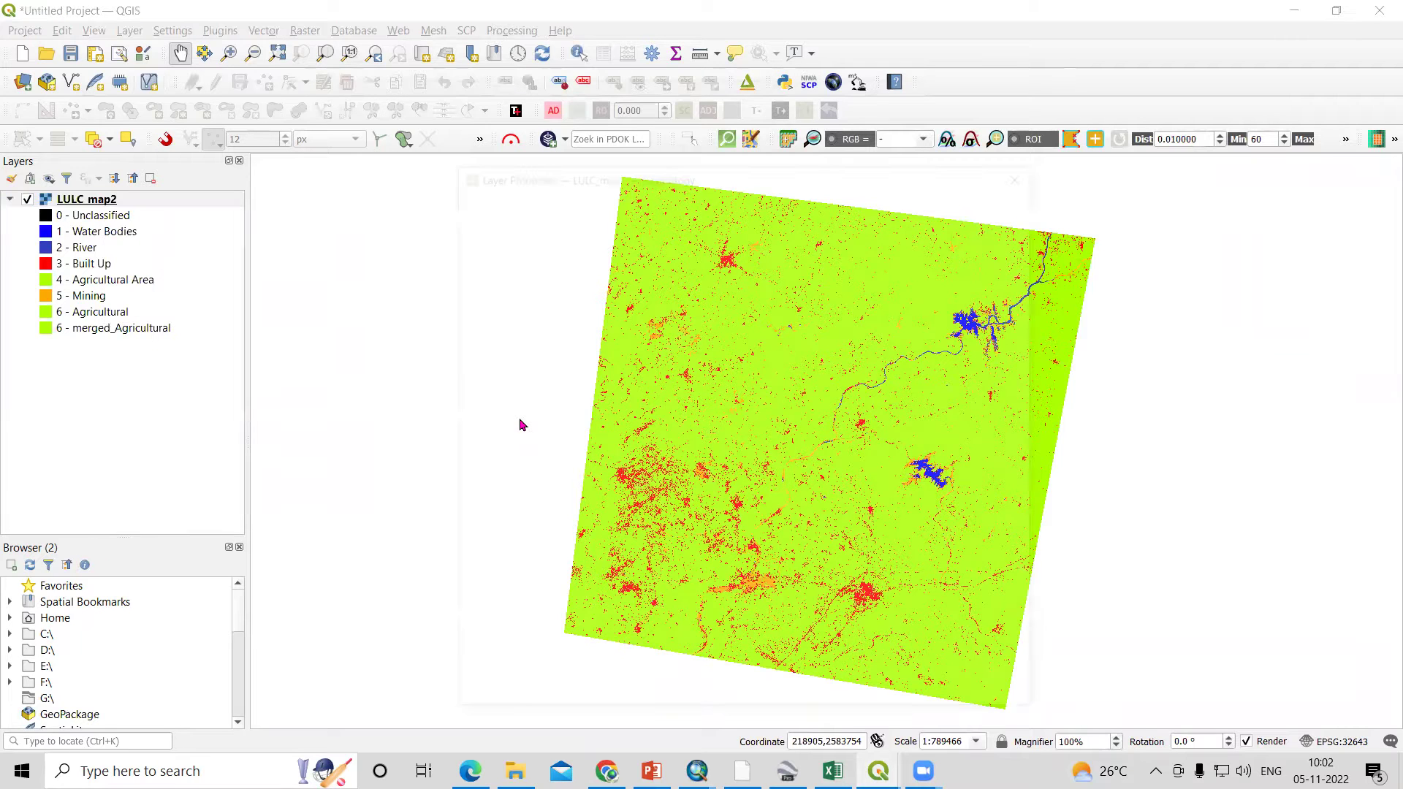
{"action": "left_click", "coordinate": [676, 501]}
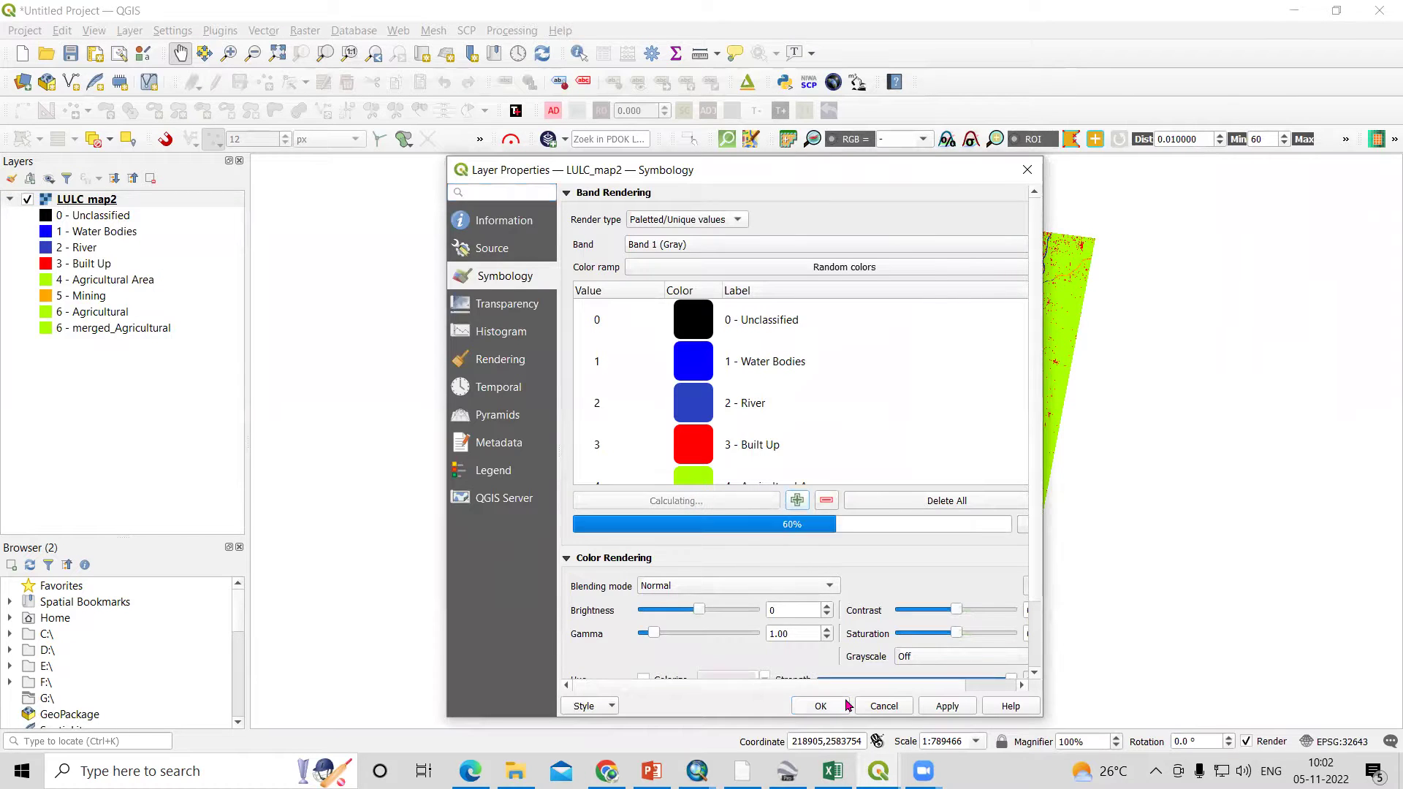
{"action": "left_click", "coordinate": [947, 705]}
{"action": "left_click", "coordinate": [821, 705]}
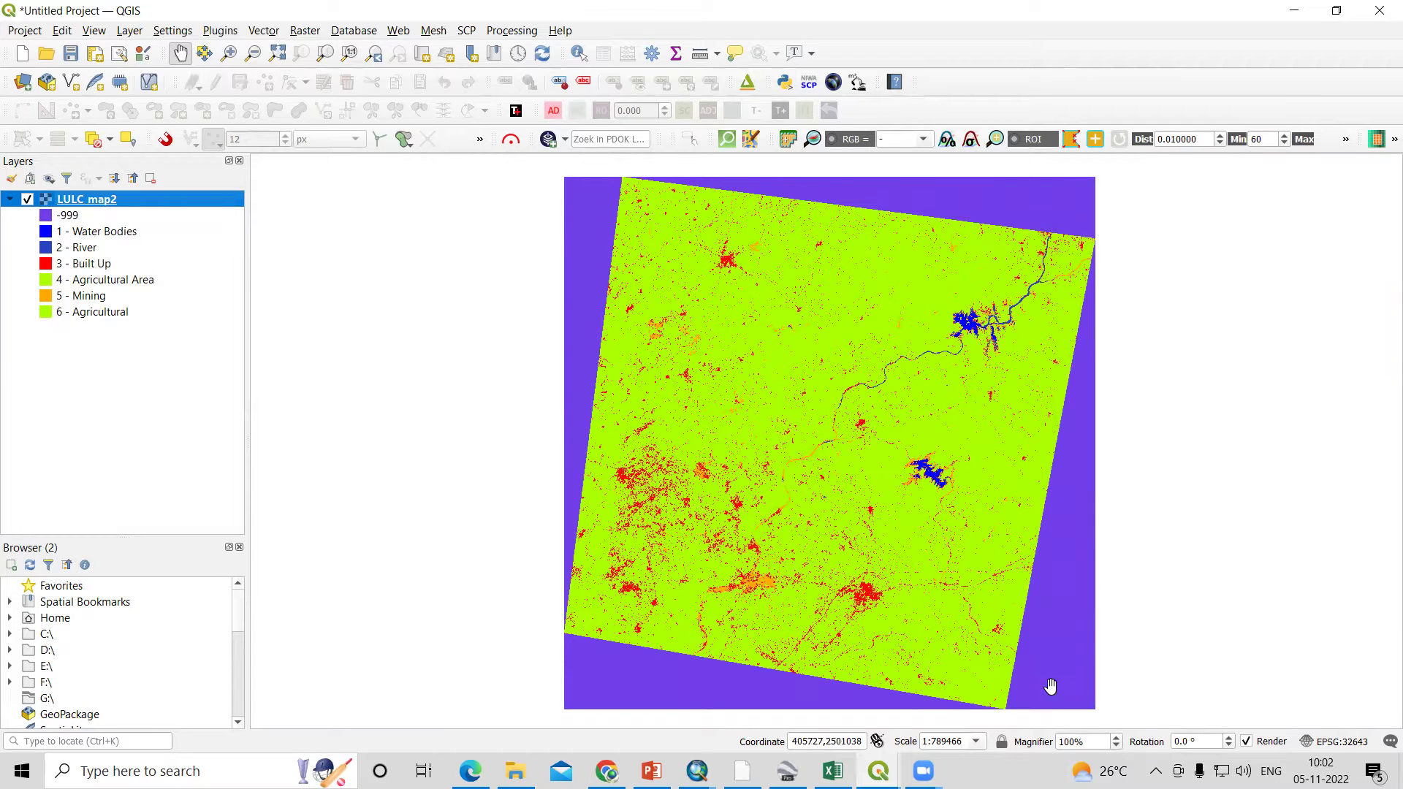
{"action": "left_click", "coordinate": [71, 217]}
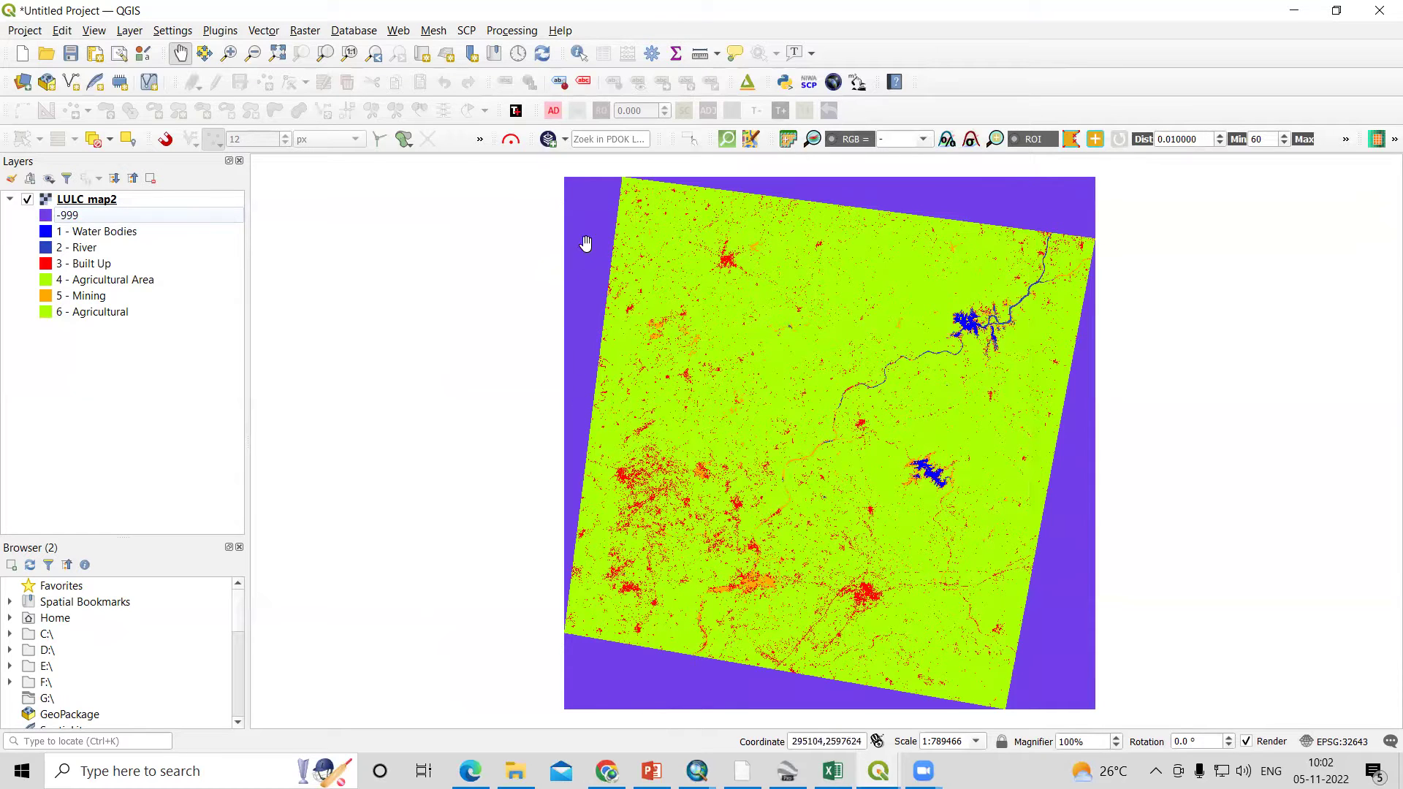
{"action": "left_click", "coordinate": [1062, 625]}
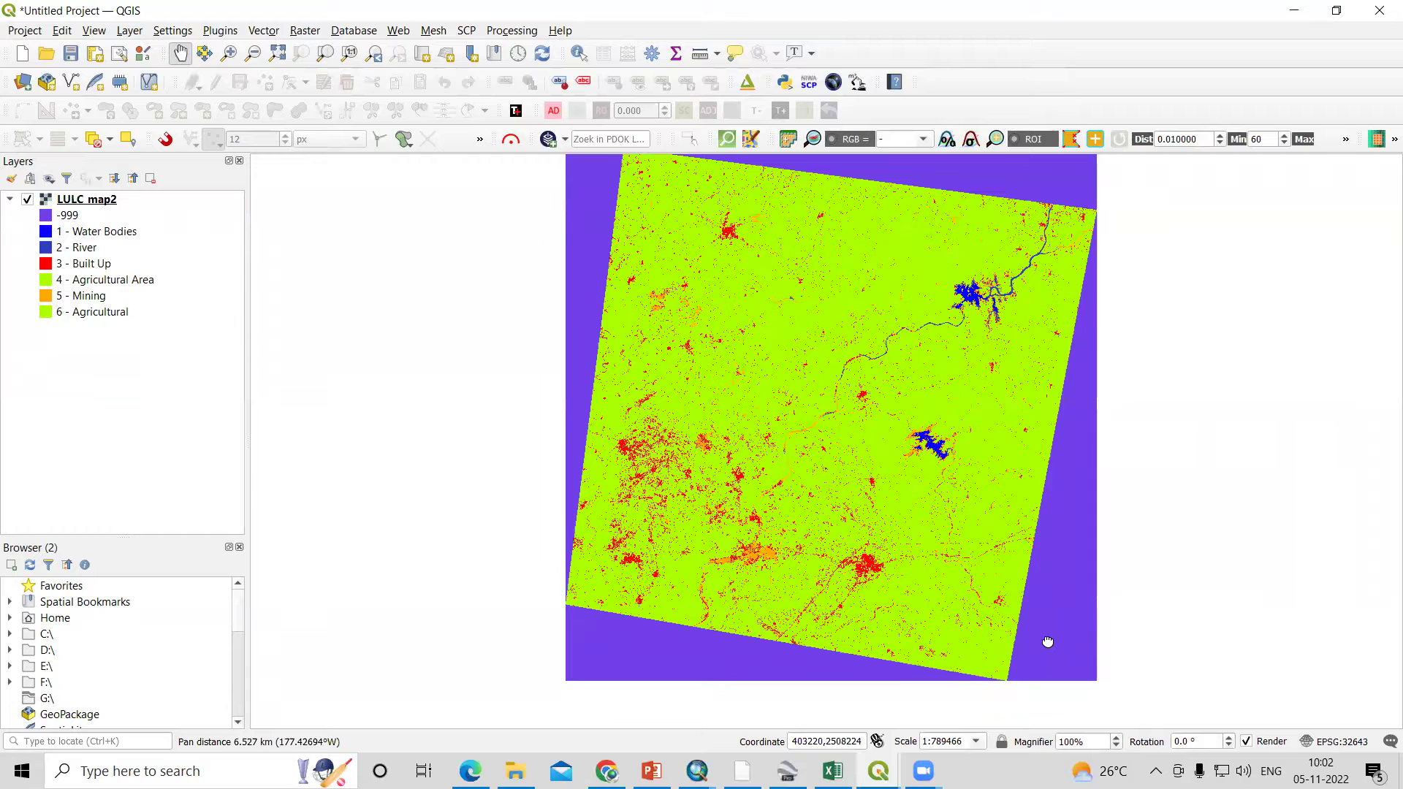
{"action": "left_click_drag", "start_coordinate": [1050, 642], "coordinate": [1038, 641]}
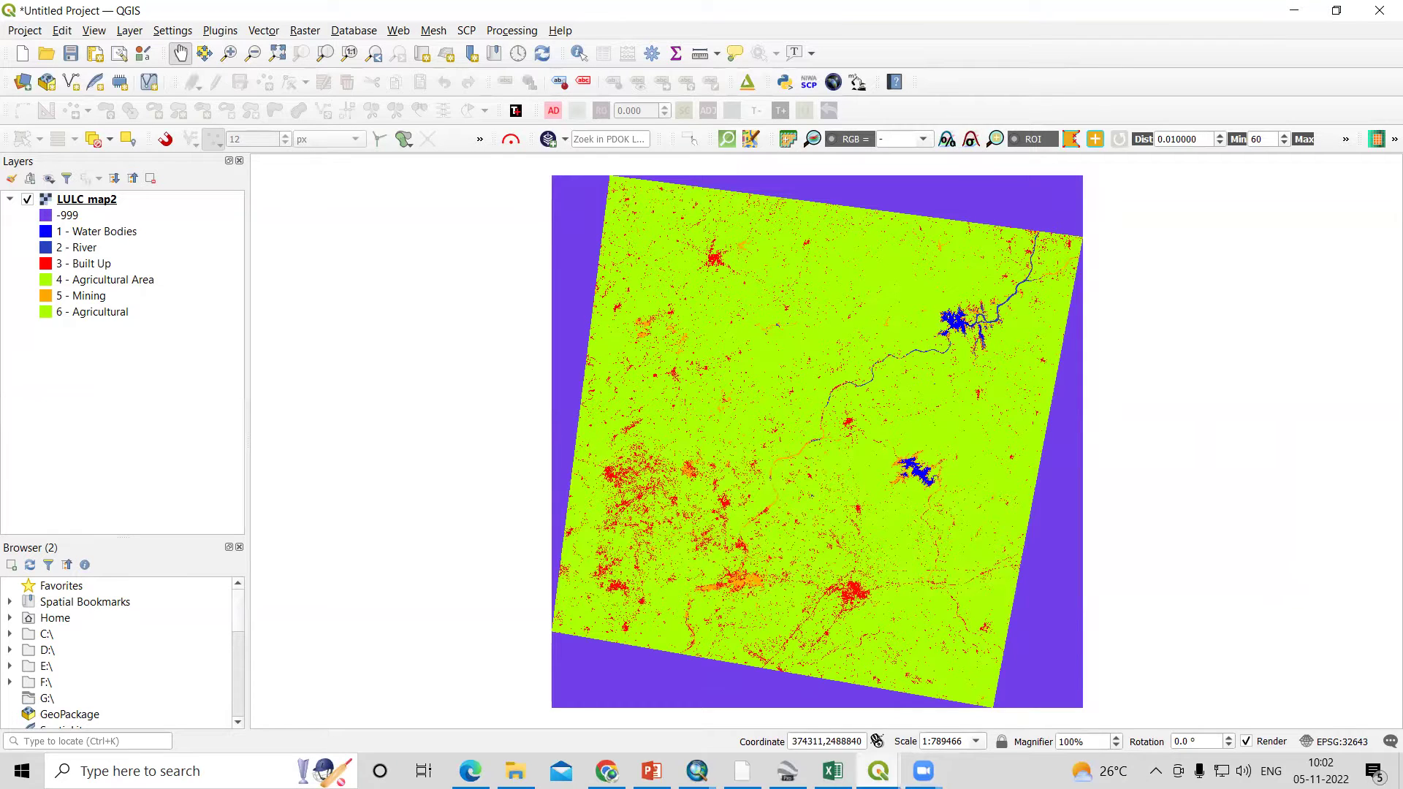
- Bring the LULC_map3 classification report window back to the front
{"action": "mouse_move", "coordinate": [877, 771]}
{"action": "left_click", "coordinate": [697, 680]}
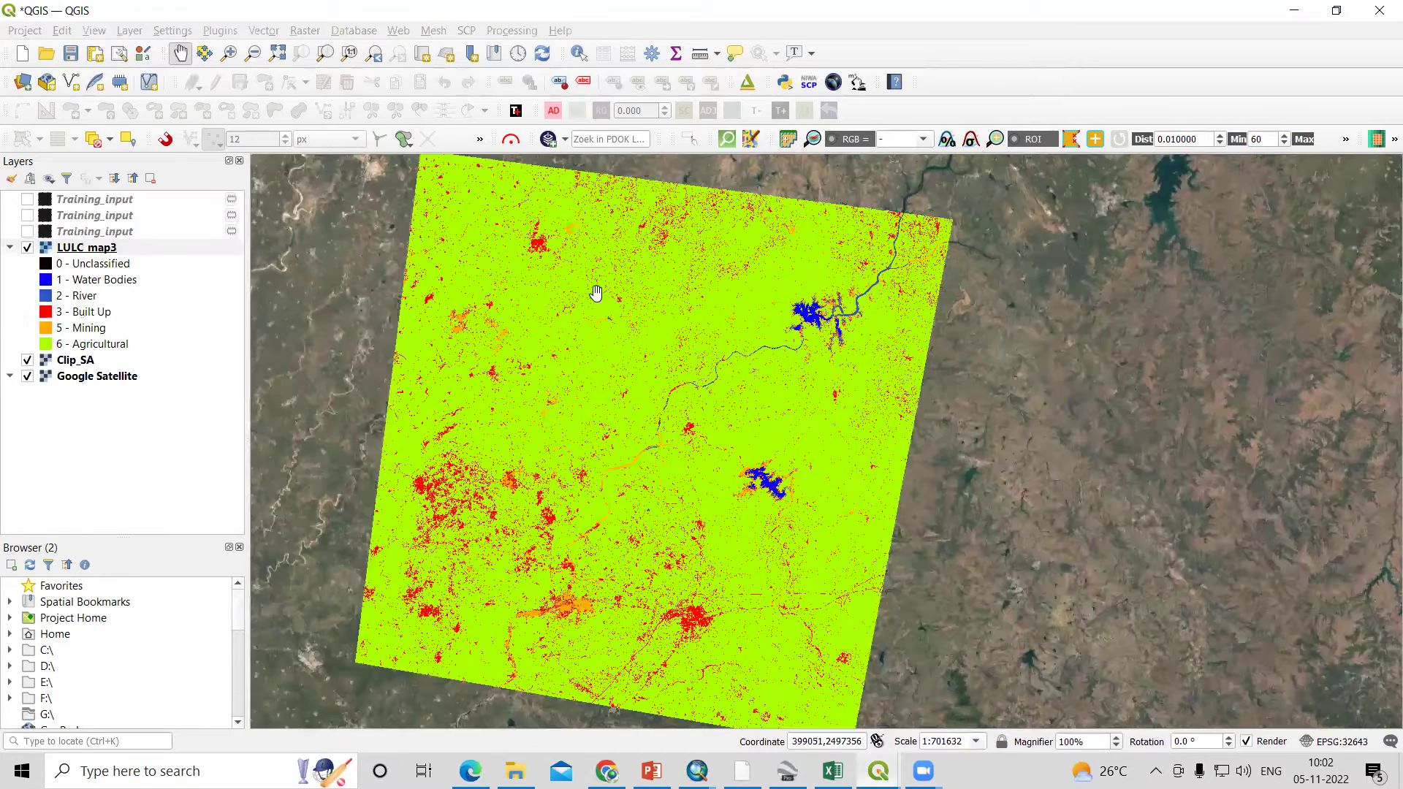
{"action": "mouse_move", "coordinate": [877, 771]}
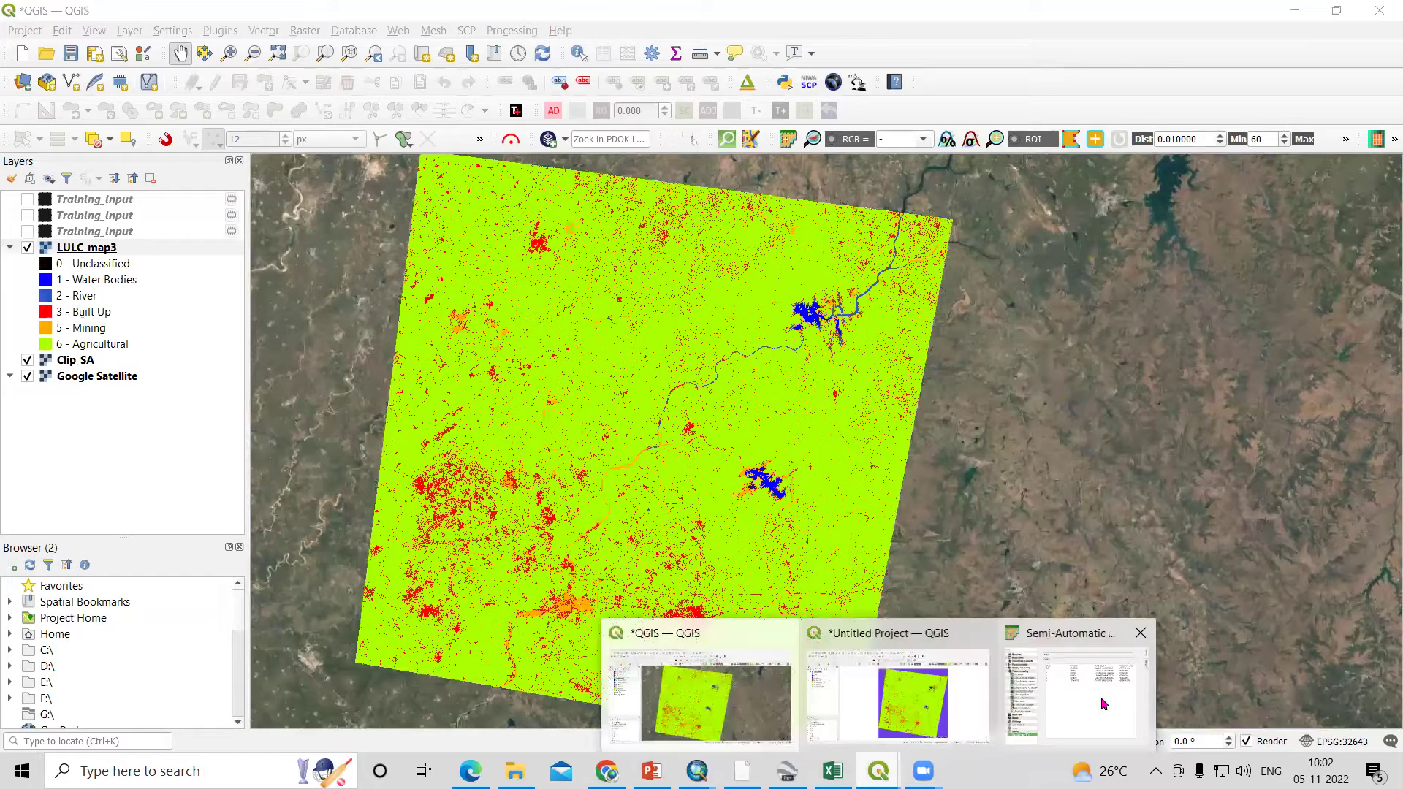
{"action": "left_click", "coordinate": [1071, 694]}
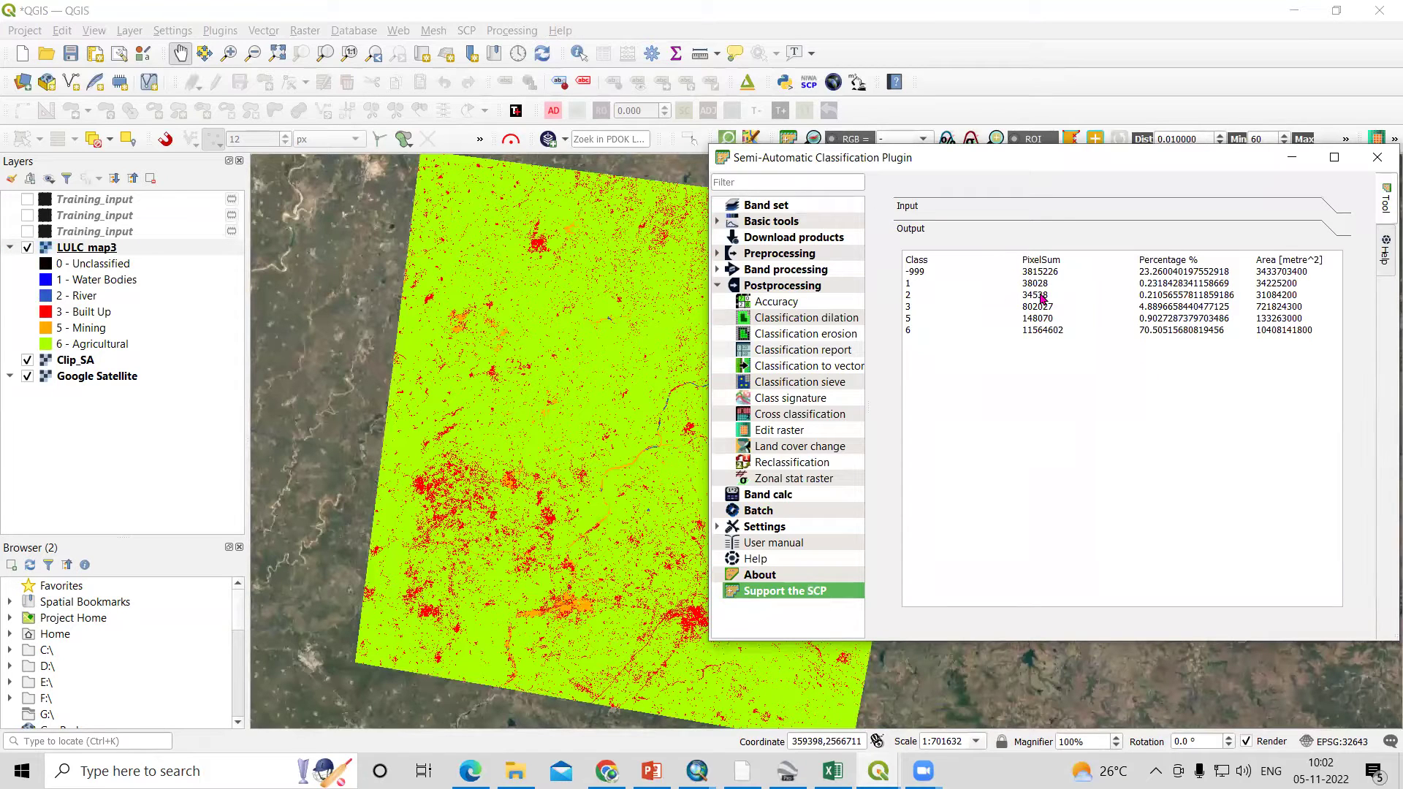
{"action": "left_click", "coordinate": [177, 769]}
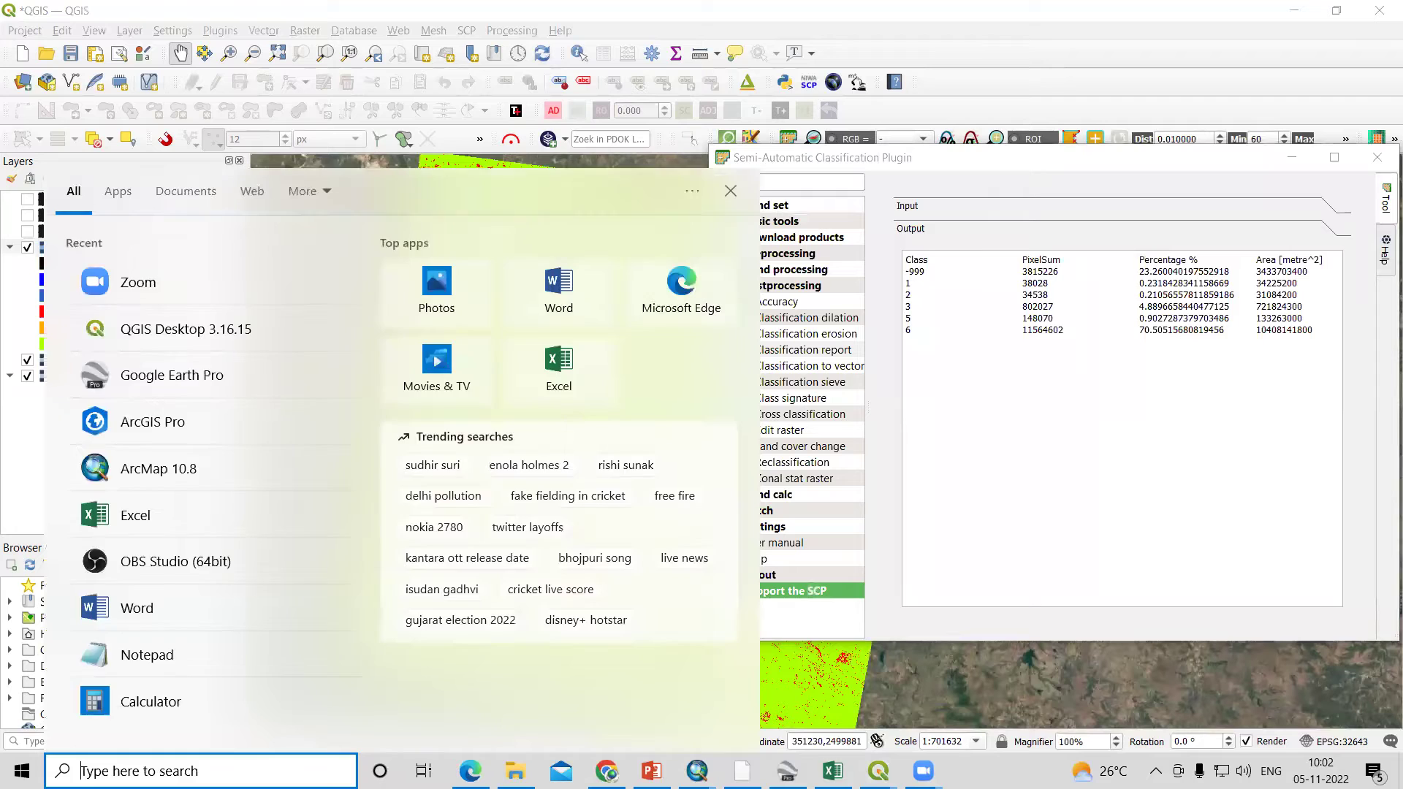
- Search Windows for 'excel' and launch it to open a blank Book2 workbook
{"action": "type", "text": "xce"}
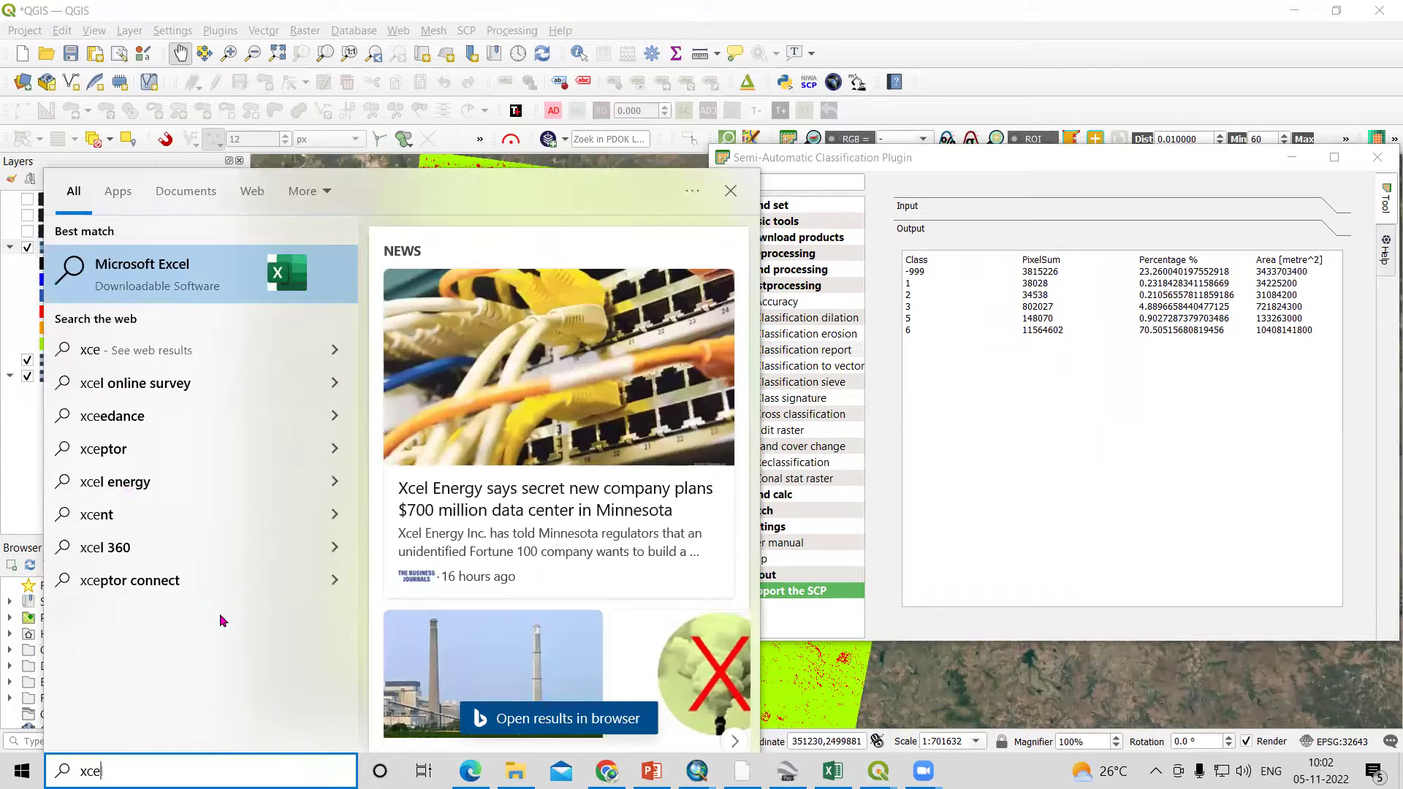
{"action": "key", "text": "BackSpace"}
{"action": "key", "text": "BackSpace"}
{"action": "type", "text": "ex"}
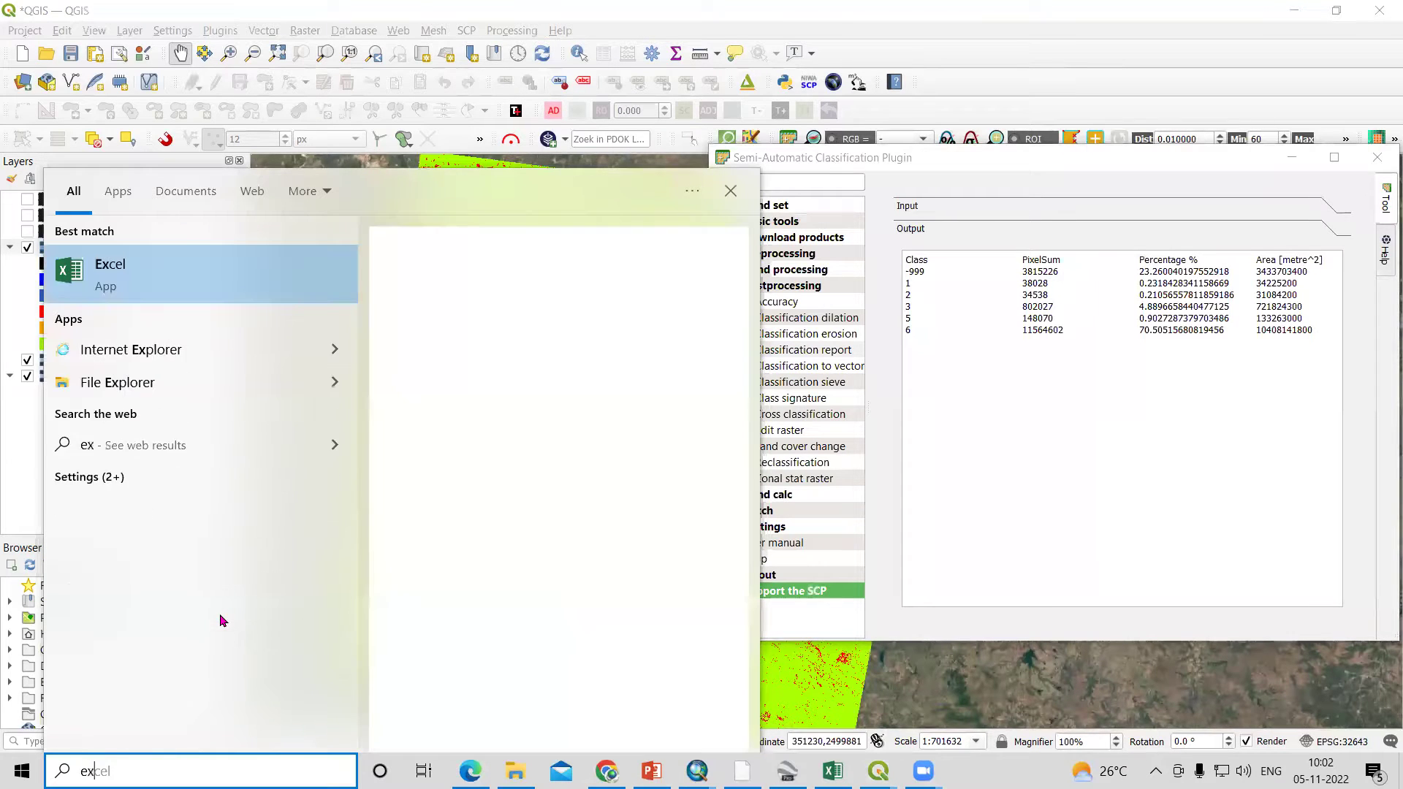
{"action": "type", "text": "cel"}
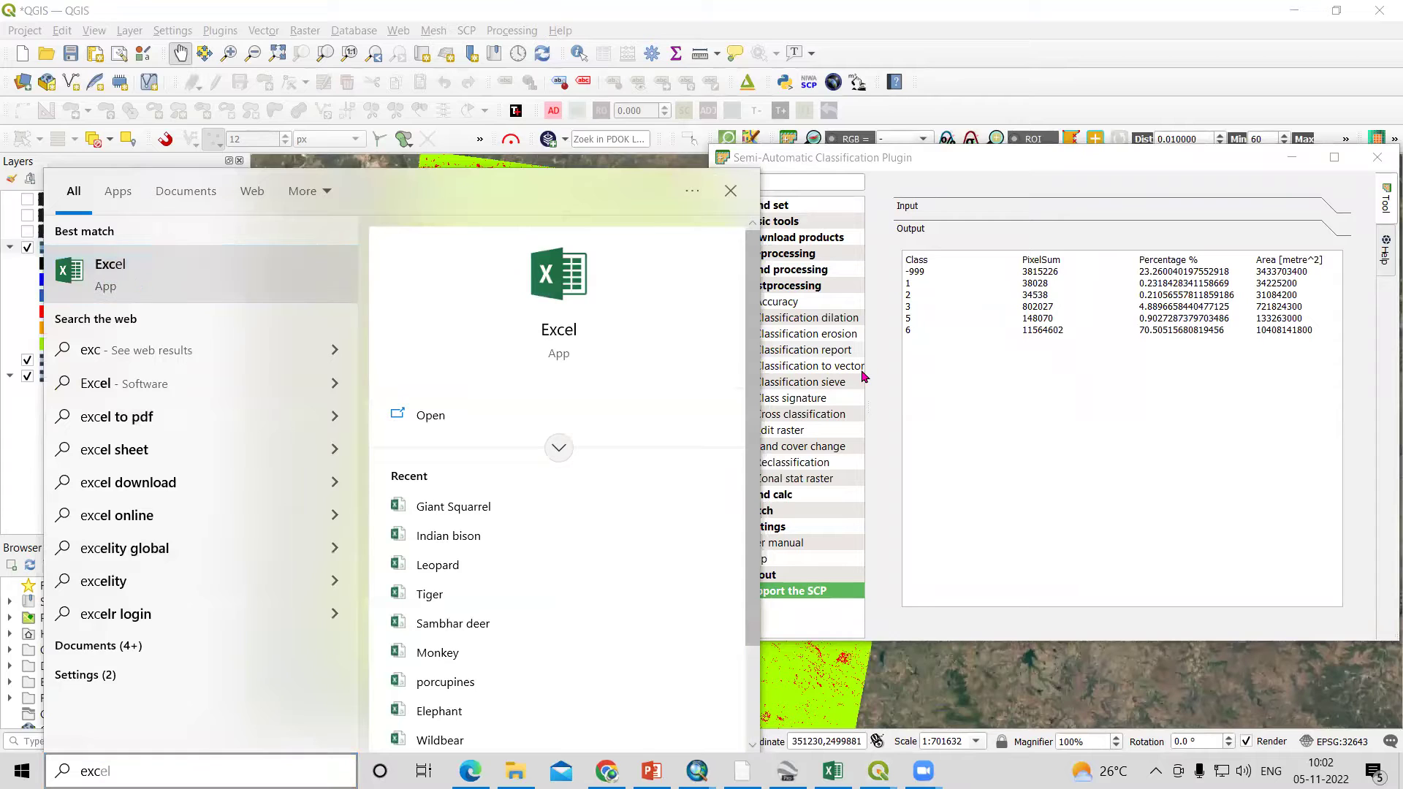
{"action": "key", "text": "Return"}
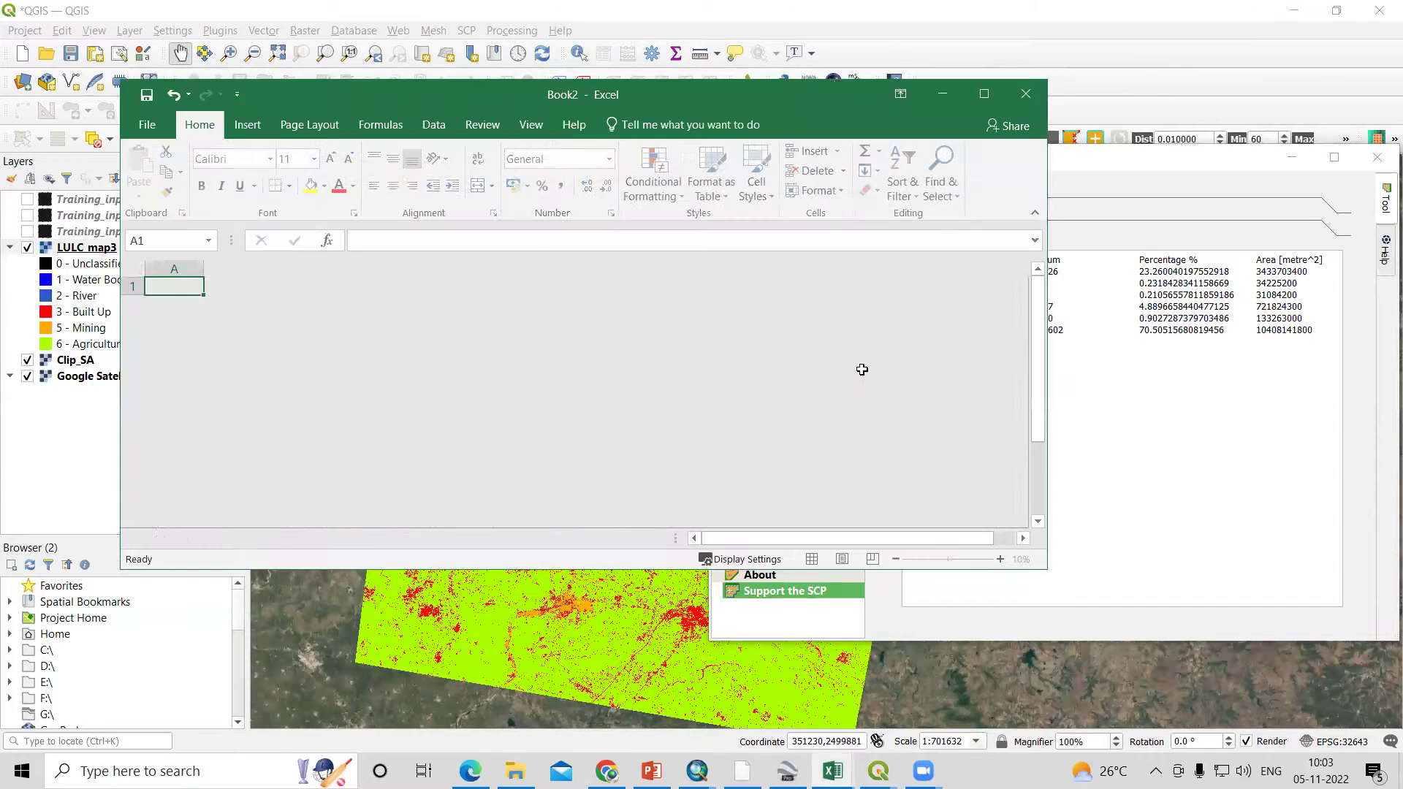
- Maximise Excel and start a Data > From Text/CSV import
{"action": "left_click", "coordinate": [987, 95]}
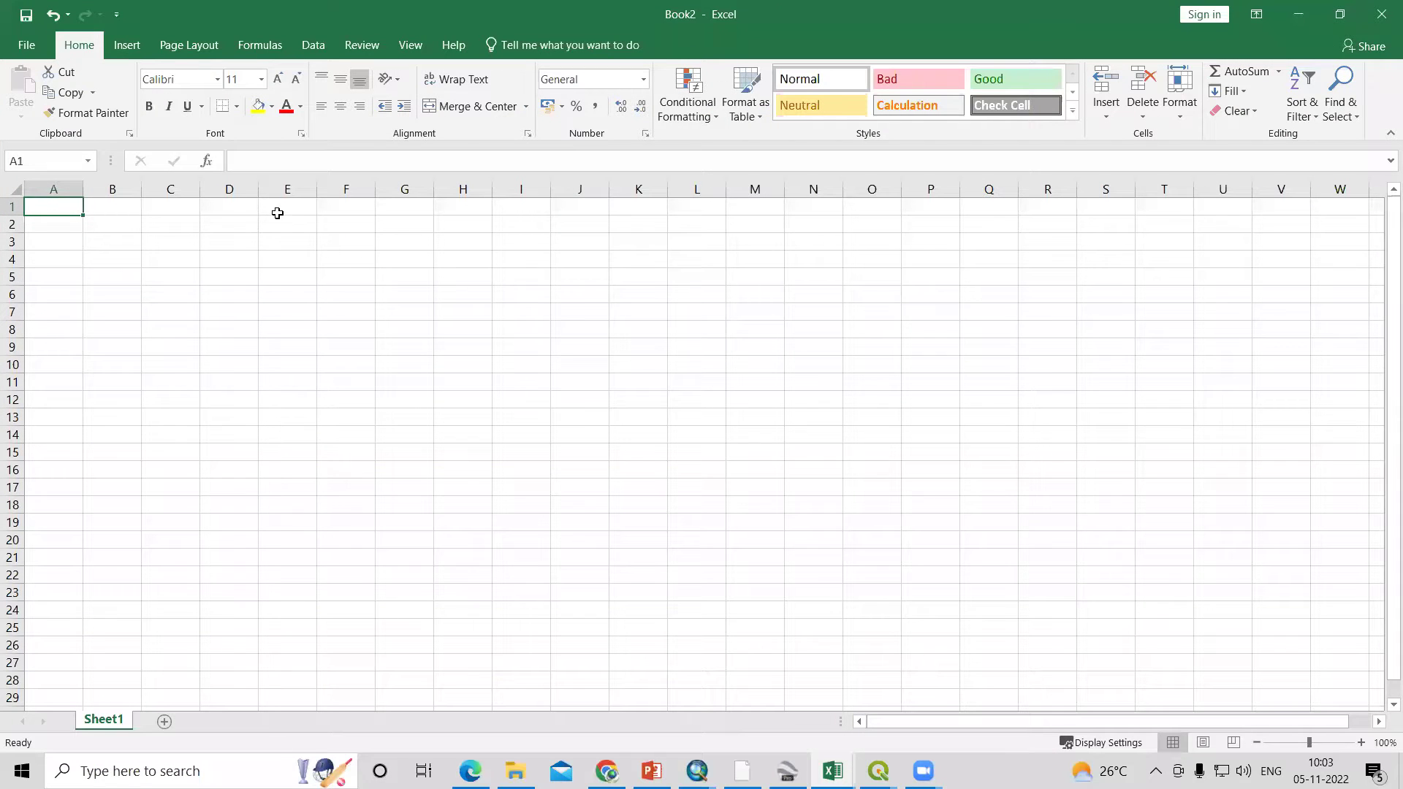
{"action": "left_click", "coordinate": [137, 54]}
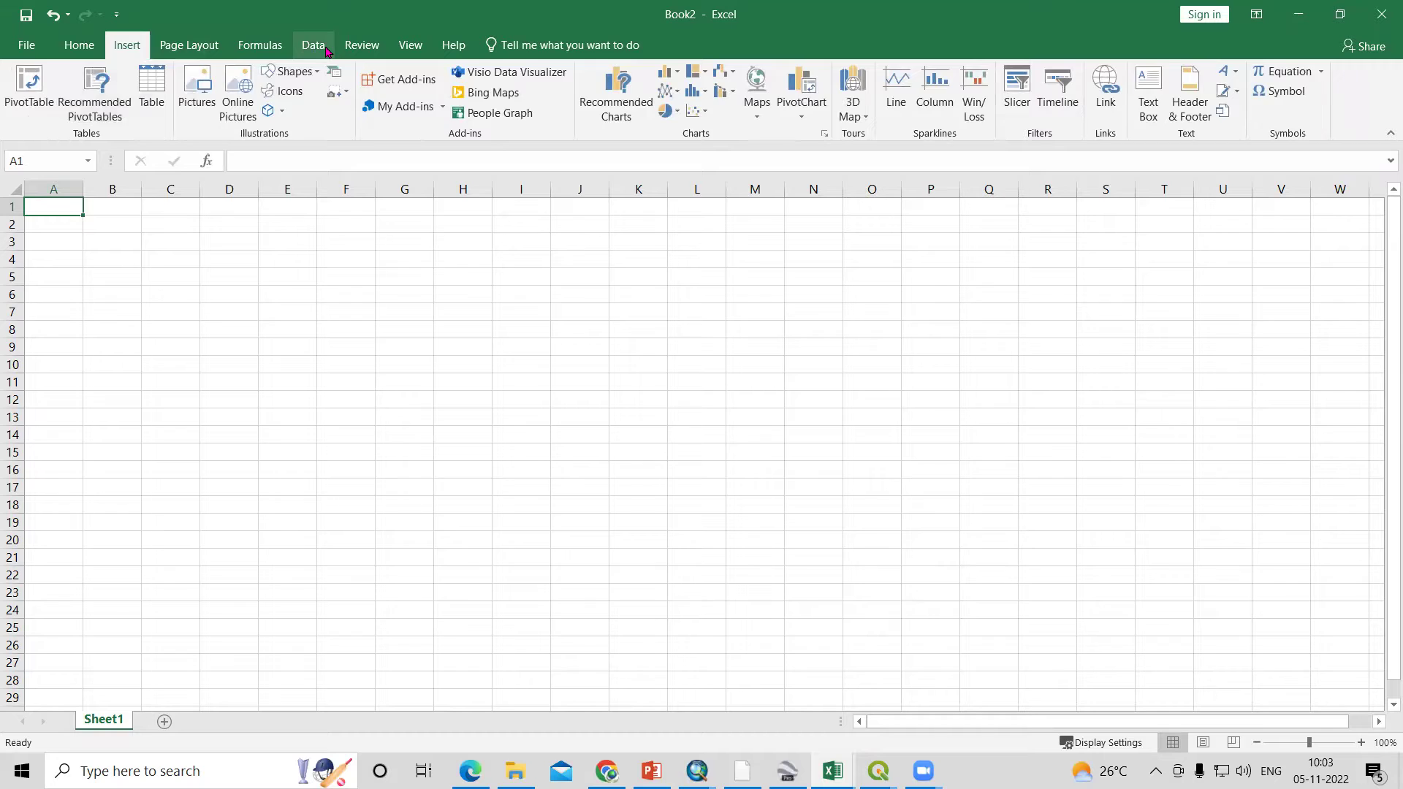
{"action": "left_click", "coordinate": [318, 48]}
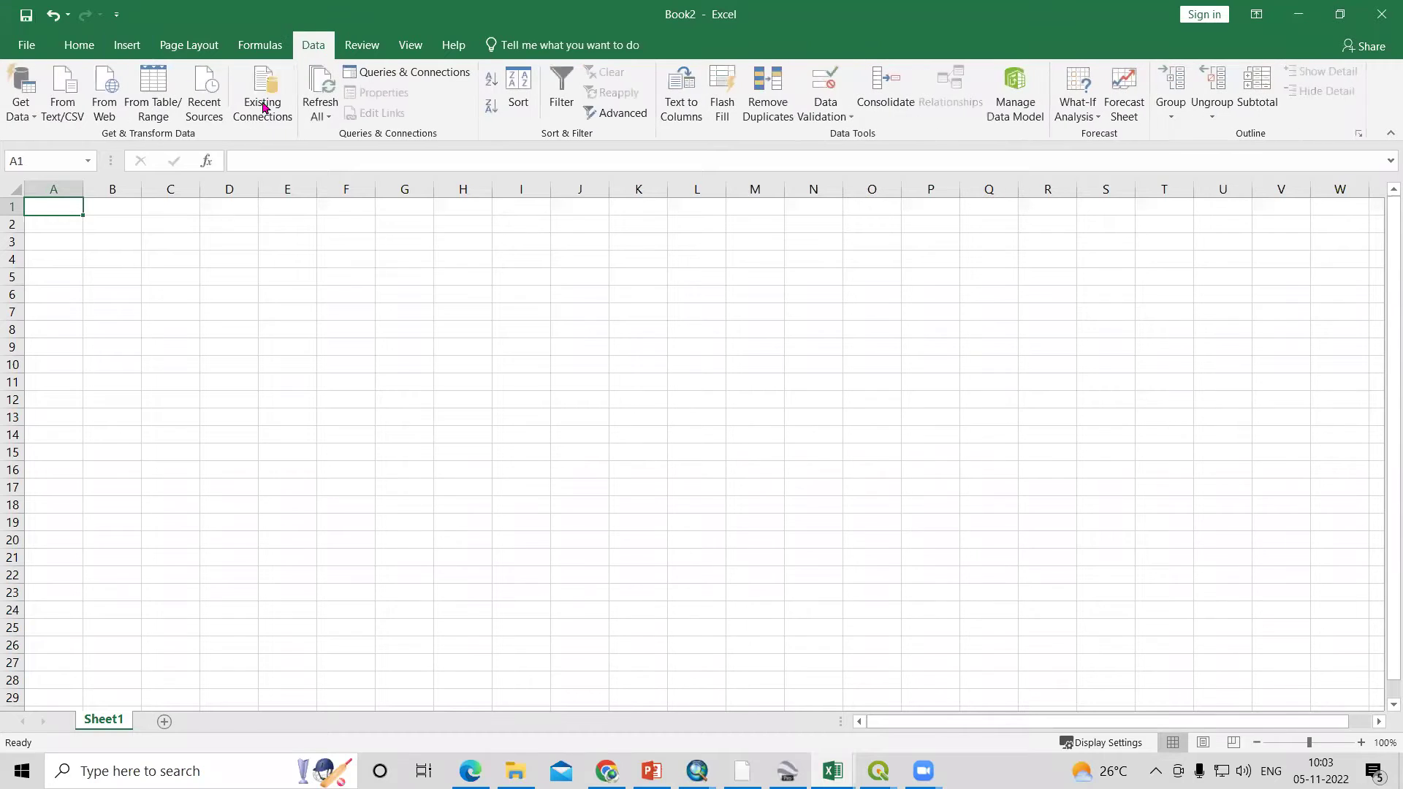
{"action": "left_click", "coordinate": [61, 113]}
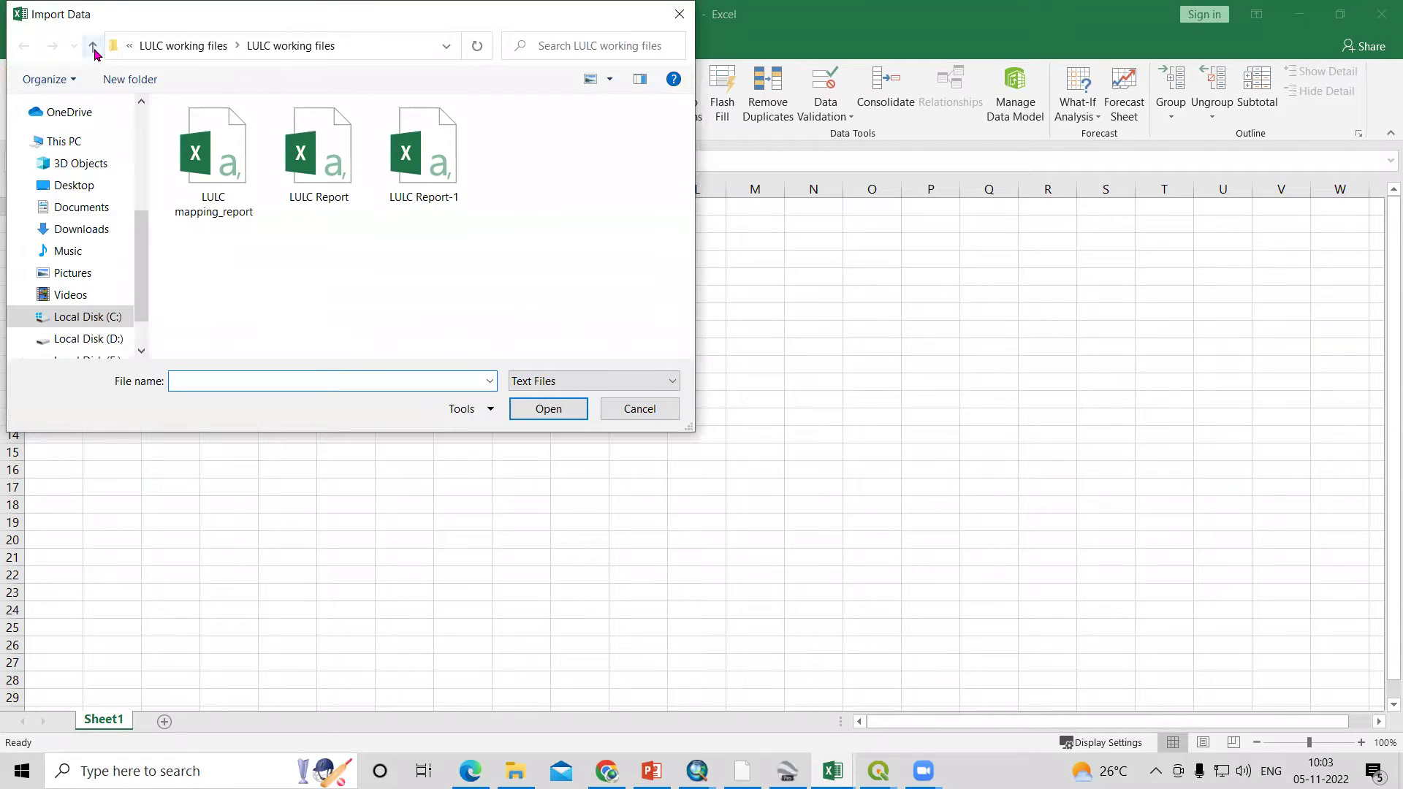
- Browse to Desktop > Workshop_2 > LULC_Classification and import the LULC_Area file
{"action": "left_click", "coordinate": [94, 47]}
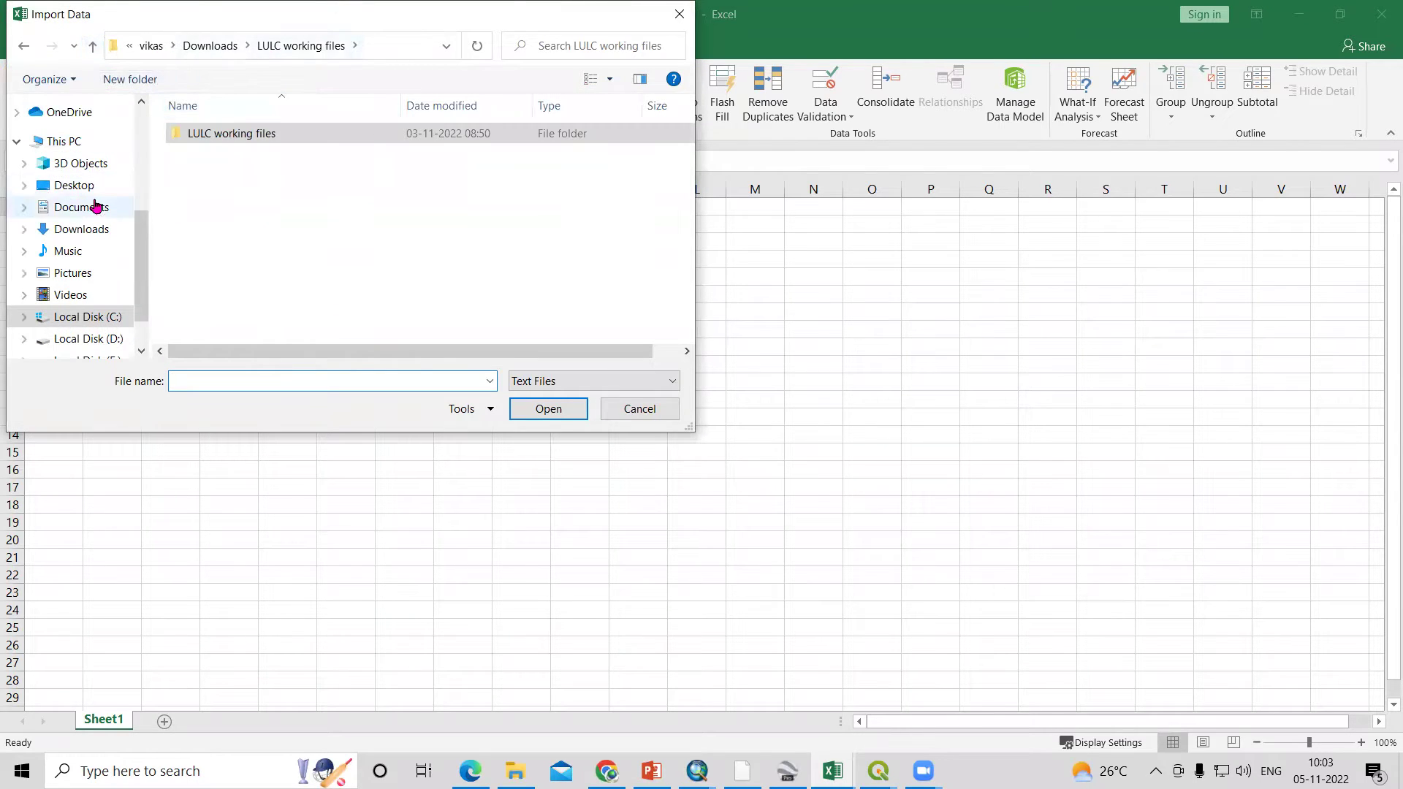
{"action": "scroll", "coordinate": [95, 210], "scroll_direction": "up", "scroll_amount": 2}
{"action": "scroll", "coordinate": [93, 190], "scroll_direction": "up", "scroll_amount": 3}
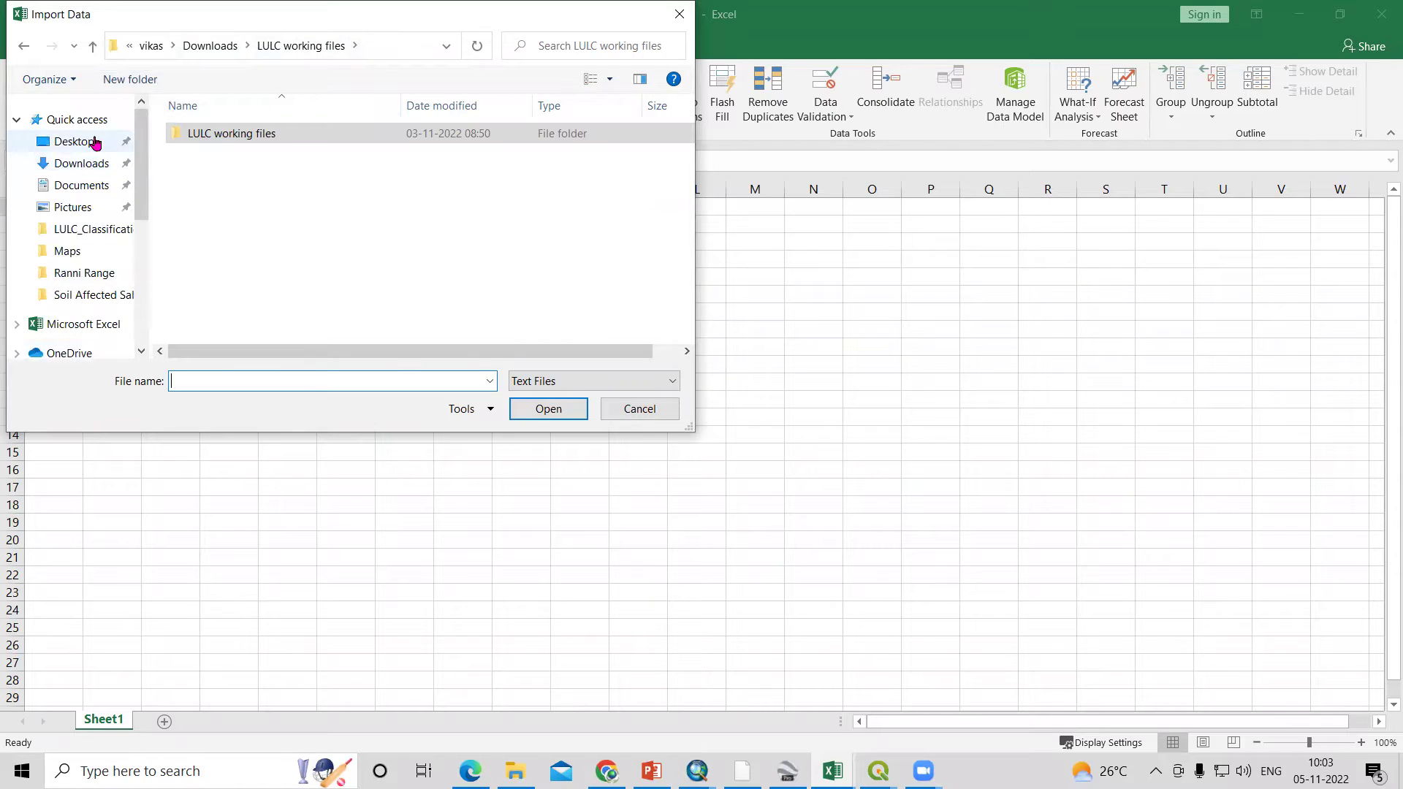
{"action": "left_click", "coordinate": [84, 141]}
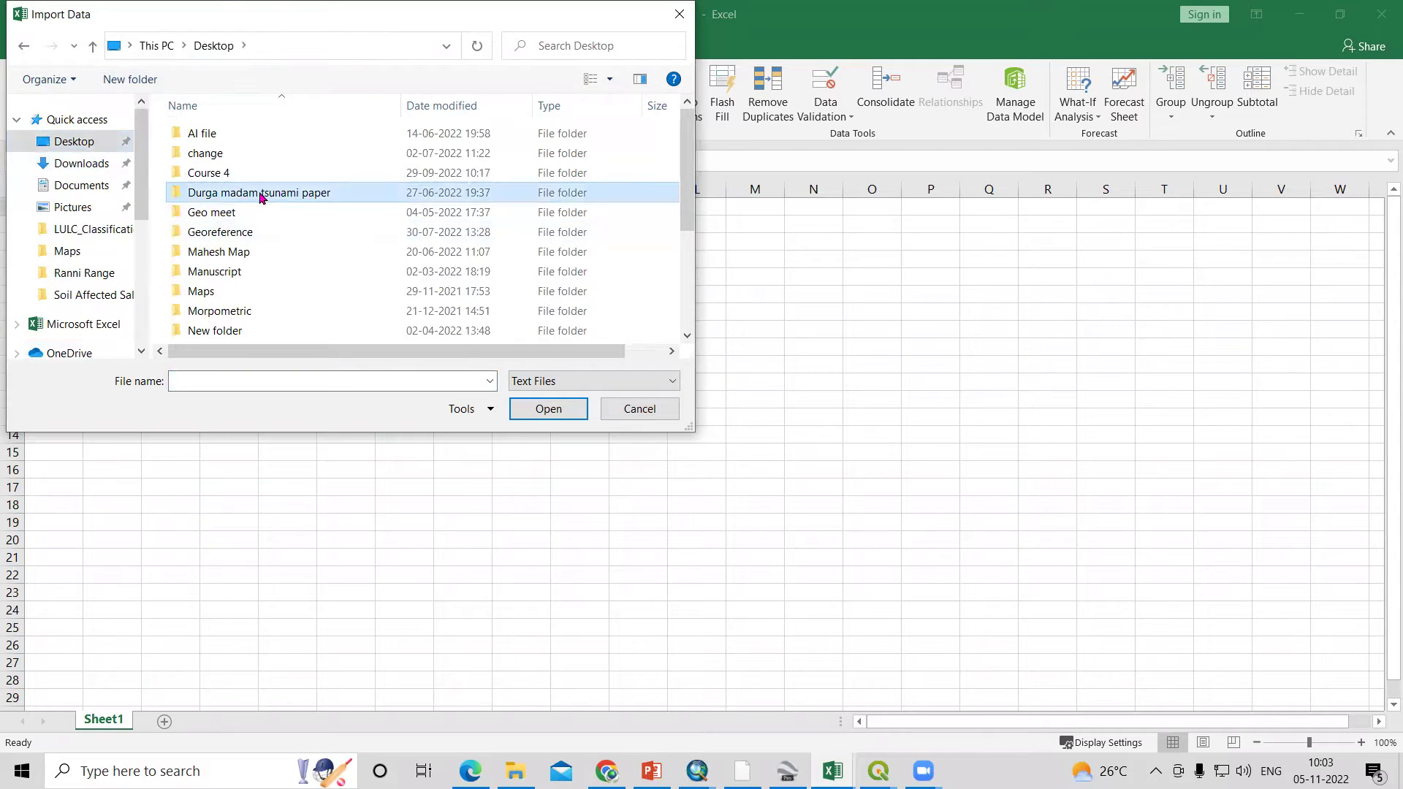
{"action": "scroll", "coordinate": [274, 247], "scroll_direction": "down", "scroll_amount": 3}
{"action": "double_click", "coordinate": [220, 295]}
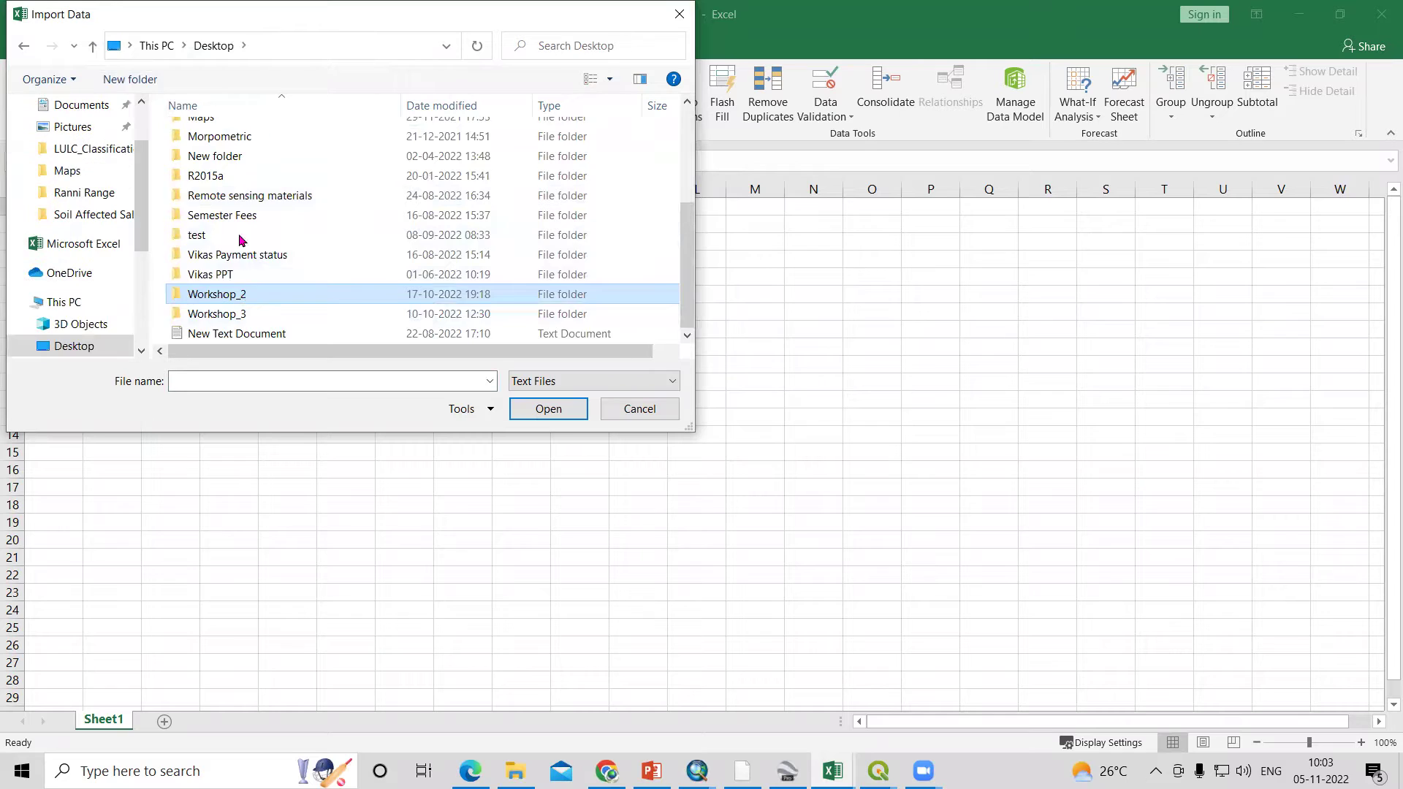
{"action": "left_click", "coordinate": [246, 191]}
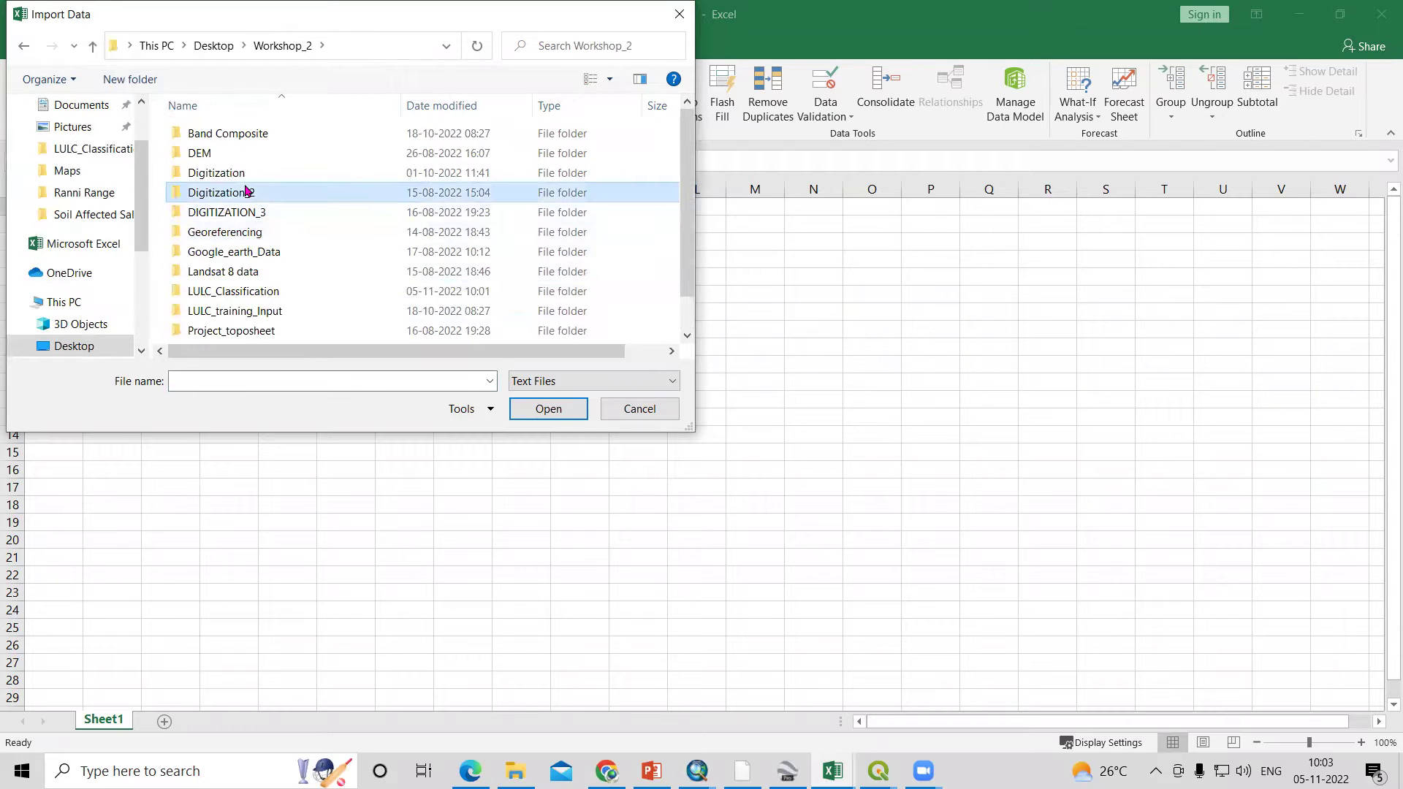
{"action": "left_click", "coordinate": [267, 271]}
{"action": "scroll", "coordinate": [270, 253], "scroll_direction": "down", "scroll_amount": 1}
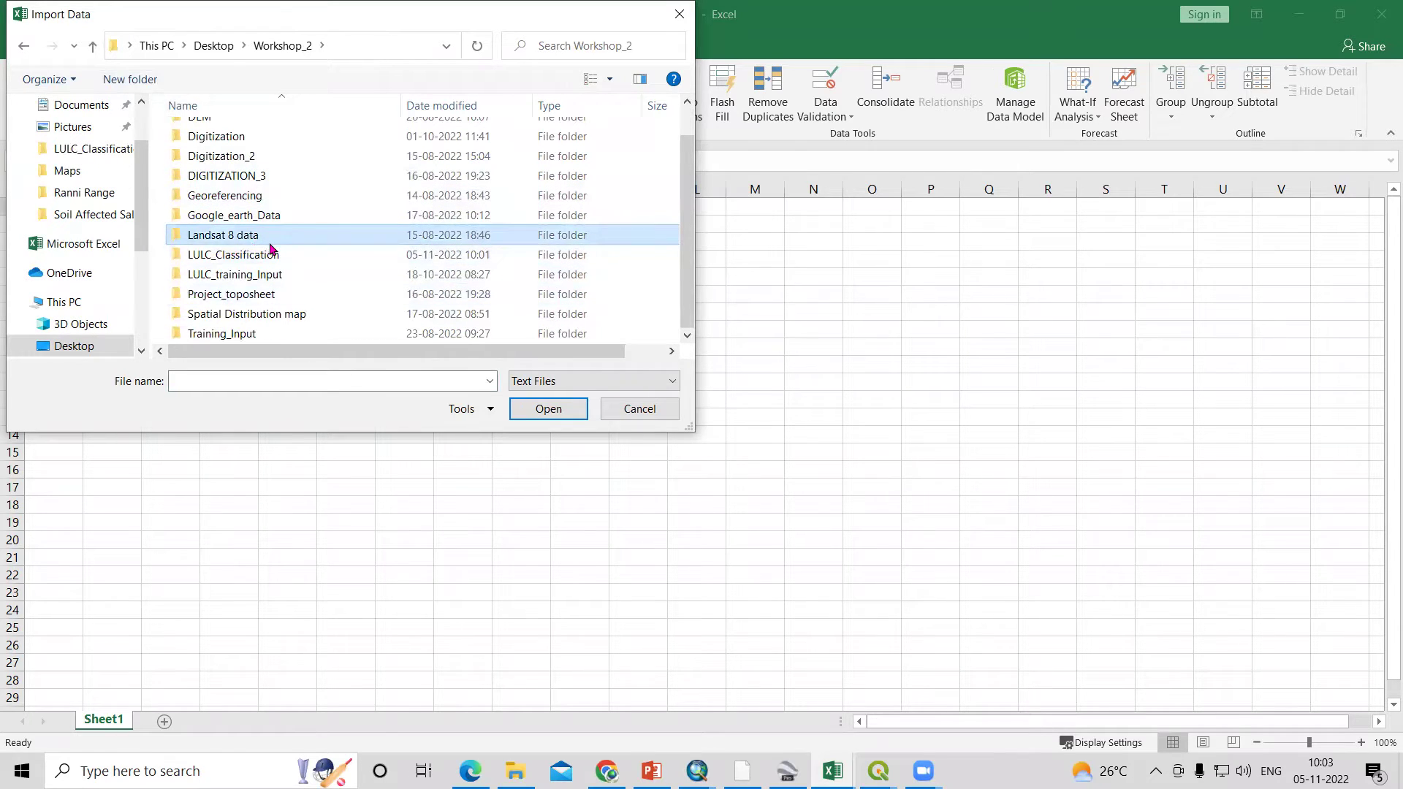
{"action": "double_click", "coordinate": [296, 260]}
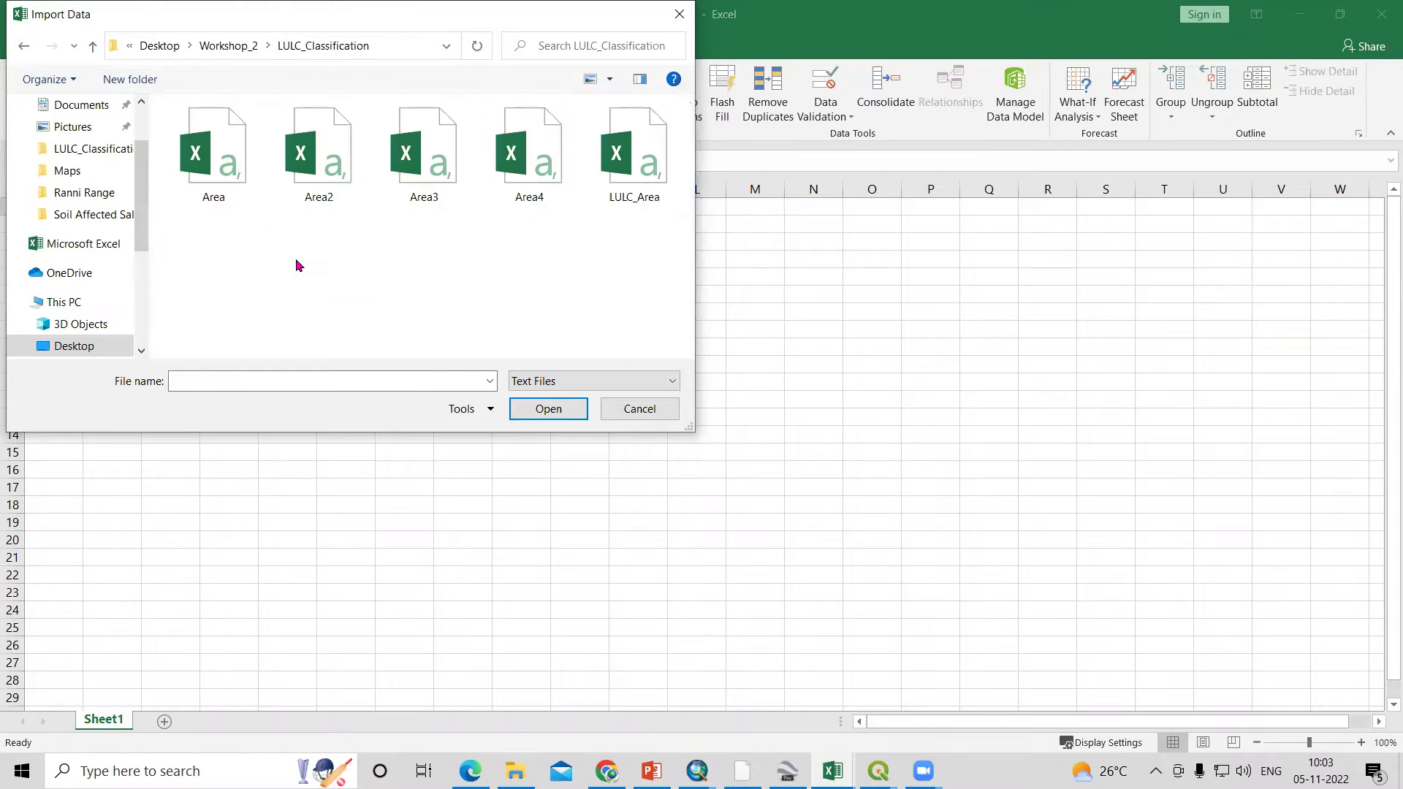
{"action": "left_click", "coordinate": [629, 203]}
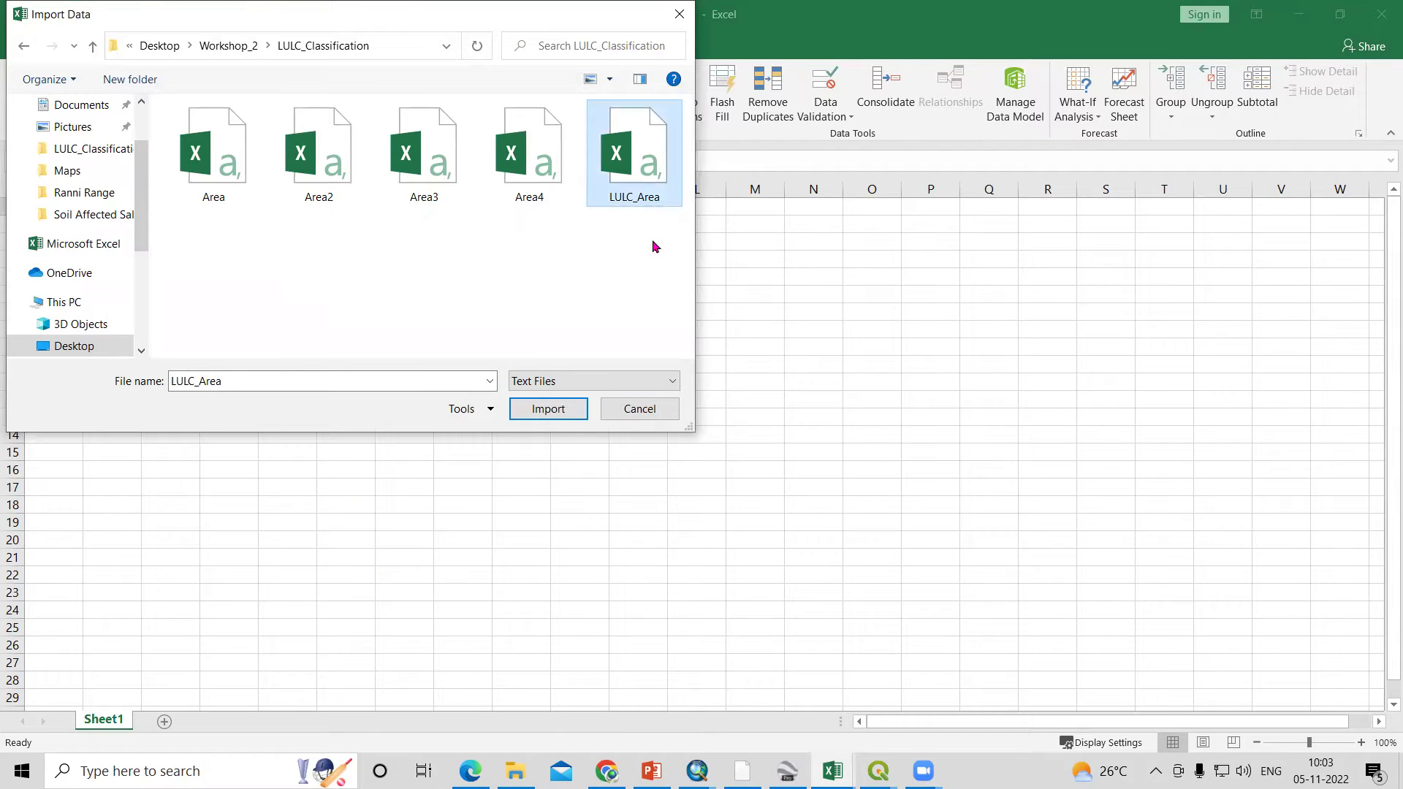
{"action": "left_click", "coordinate": [549, 410]}
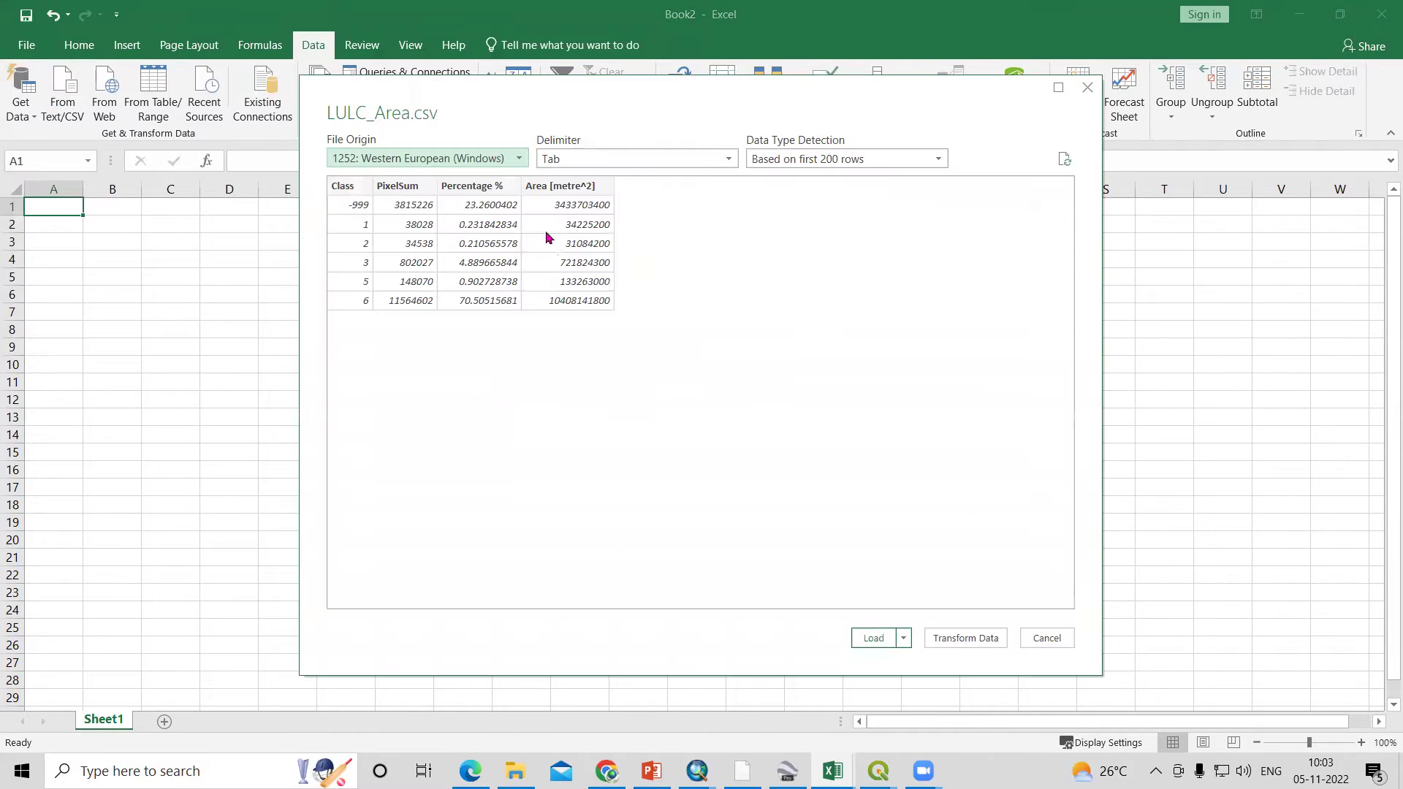
- Load the LULC_Area.csv preview as a table on a new Sheet2
{"action": "left_click", "coordinate": [874, 638]}
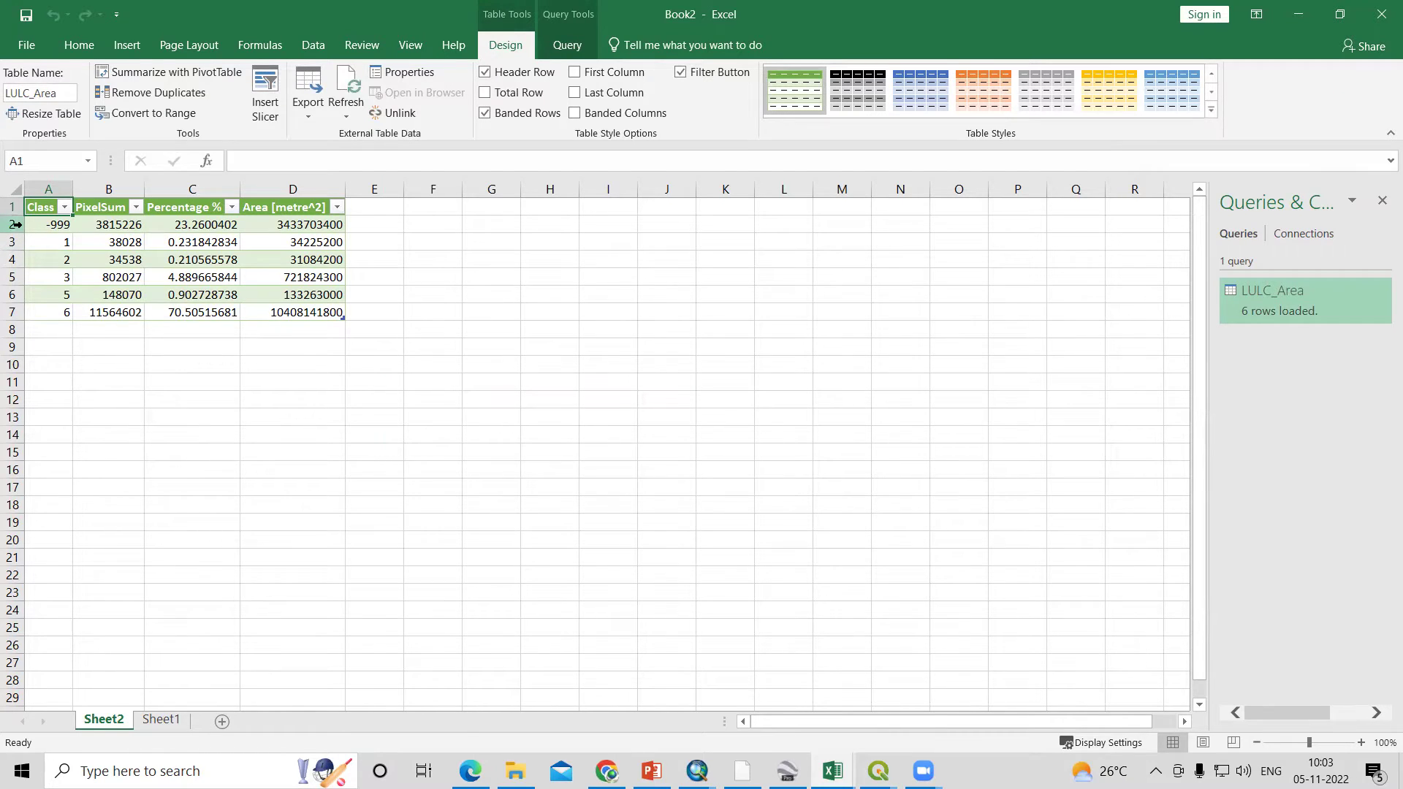
- Delete the -999 class row from the LULC_Area table
{"action": "left_click", "coordinate": [15, 224]}
{"action": "right_click", "coordinate": [14, 225]}
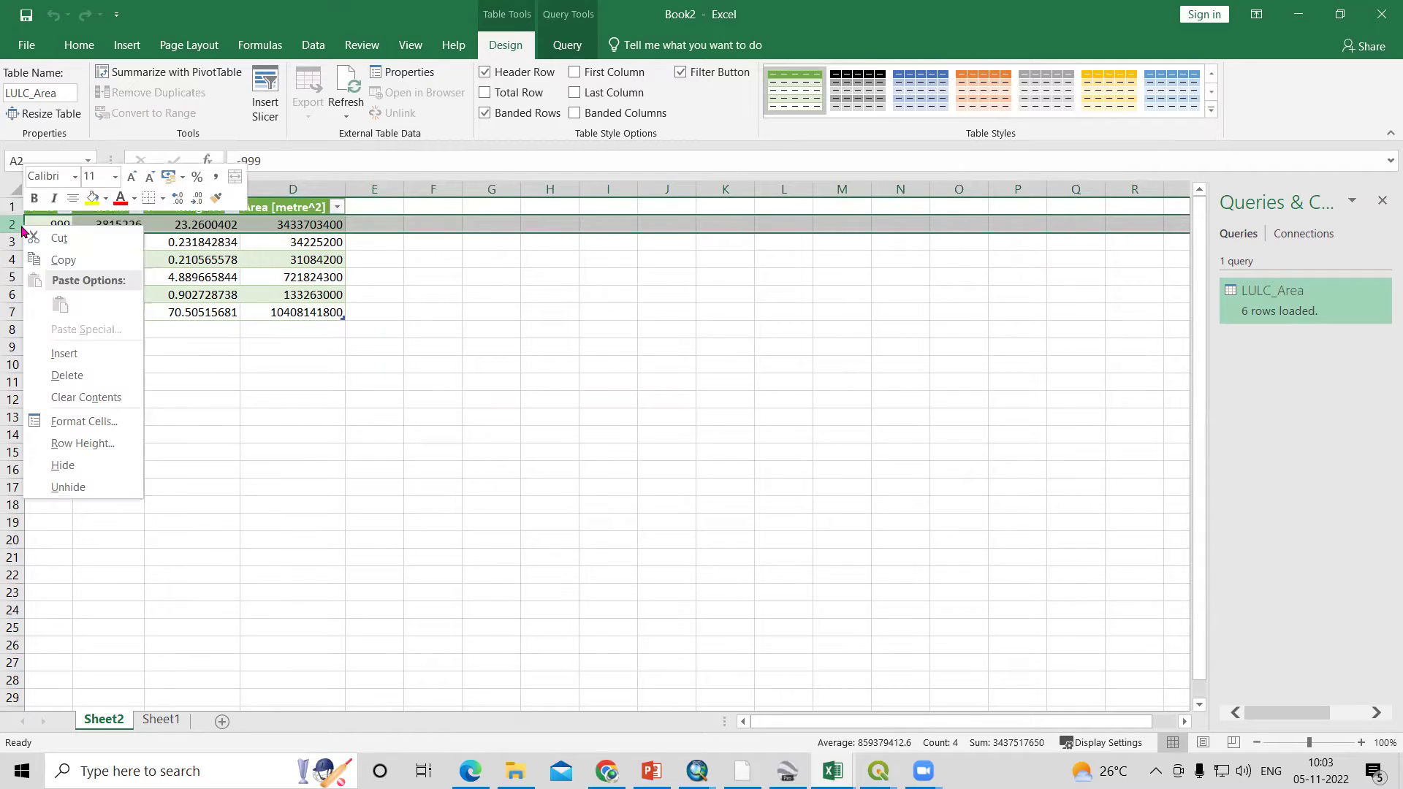
{"action": "left_click", "coordinate": [108, 378]}
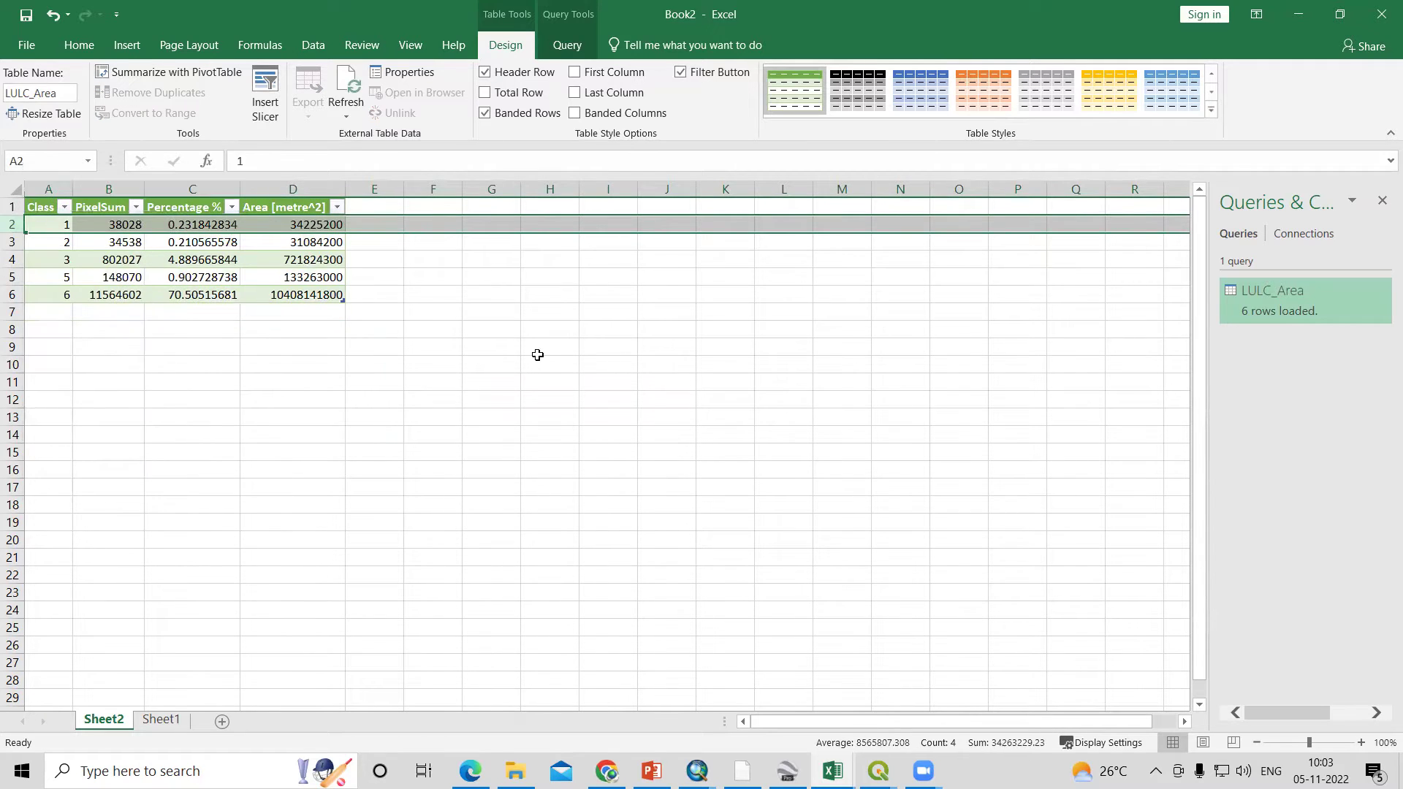
- Add the column heading 'Area SQ.Km' in cell E1
{"action": "left_click", "coordinate": [505, 349]}
{"action": "left_click", "coordinate": [379, 206]}
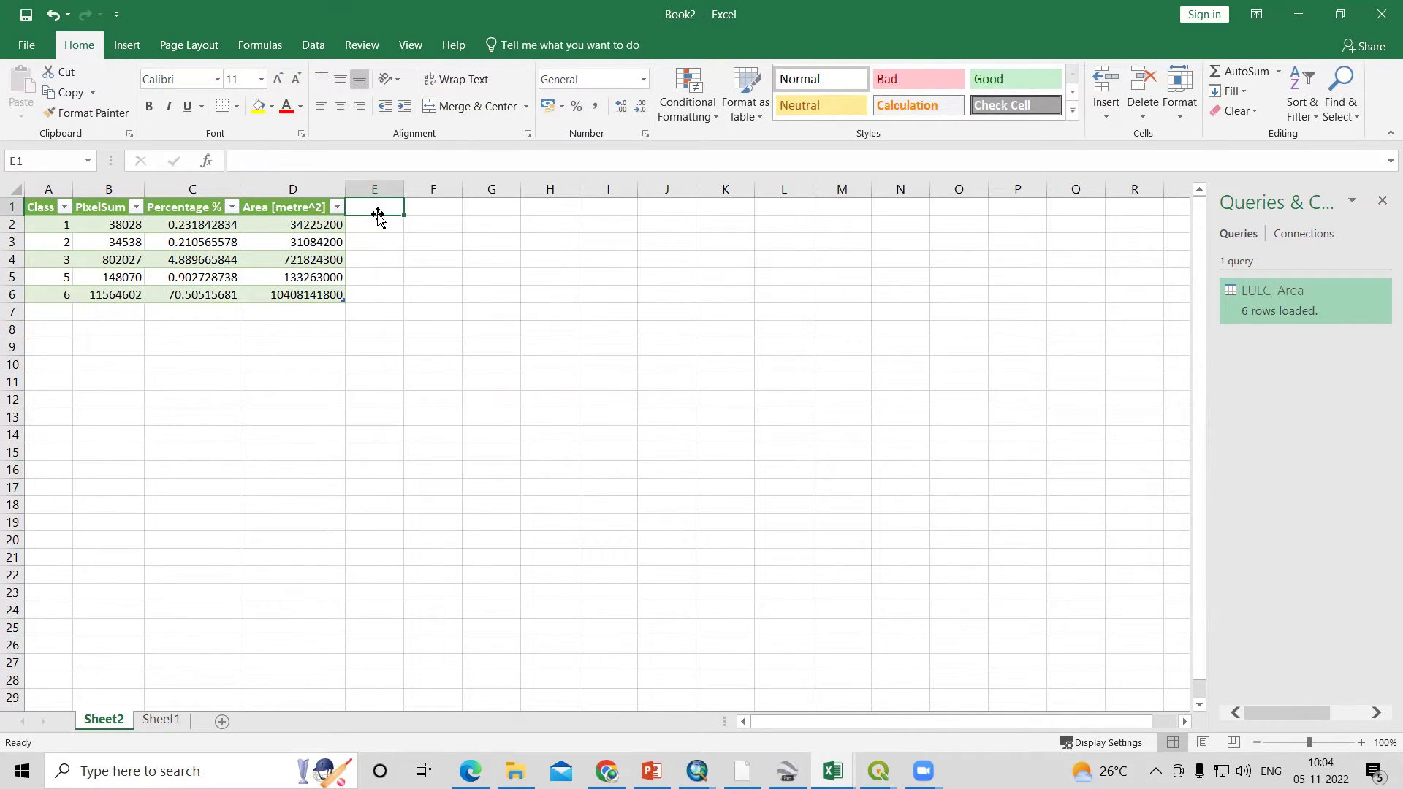
{"action": "type", "text": "Area"}
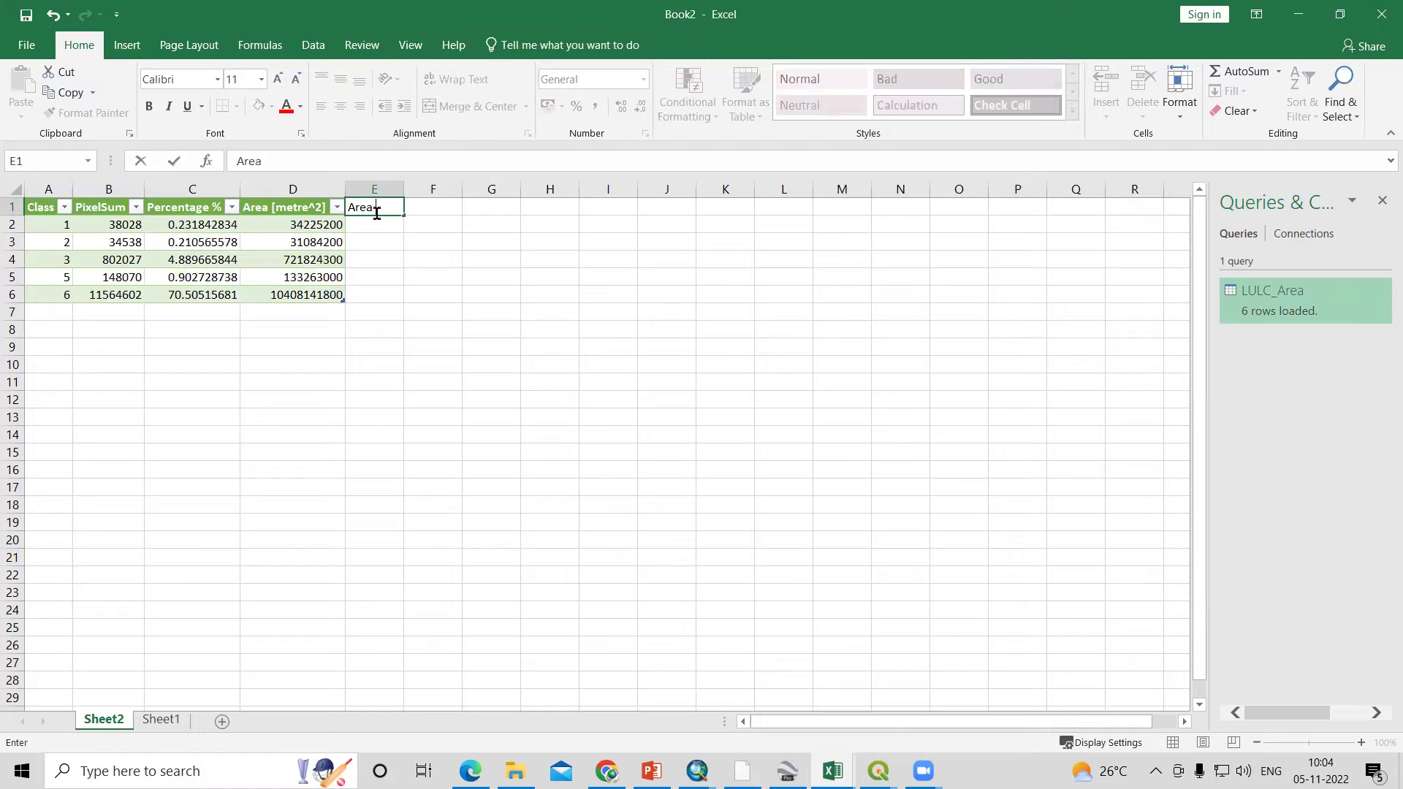
{"action": "type", "text": " SQ.Km"}
{"action": "key", "text": "Return"}
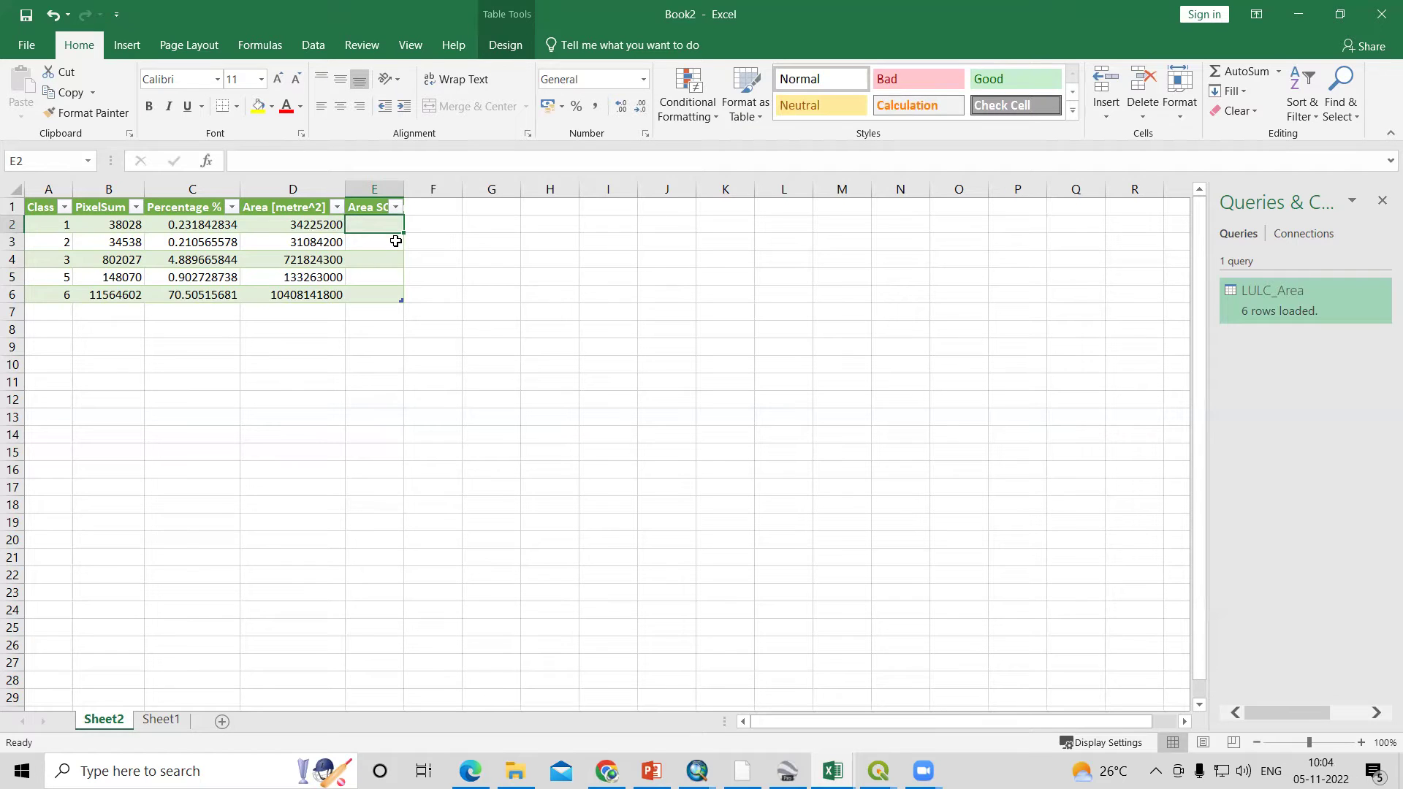
- Enter a formula dividing the square-metre area by 1000000 so each class shows km², e.g. 34.2252
{"action": "type", "text": "="}
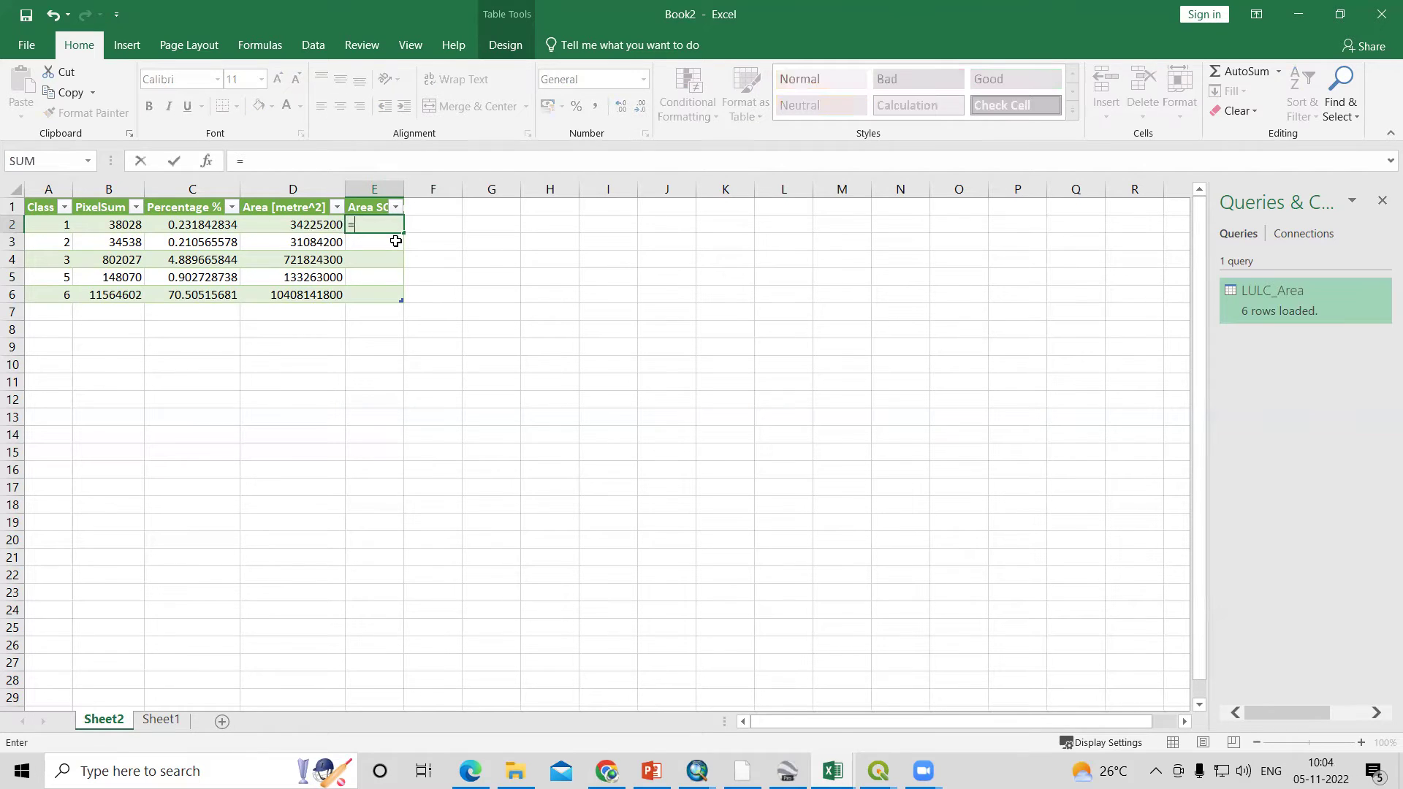
{"action": "left_click", "coordinate": [298, 225]}
{"action": "type", "text": "/10"}
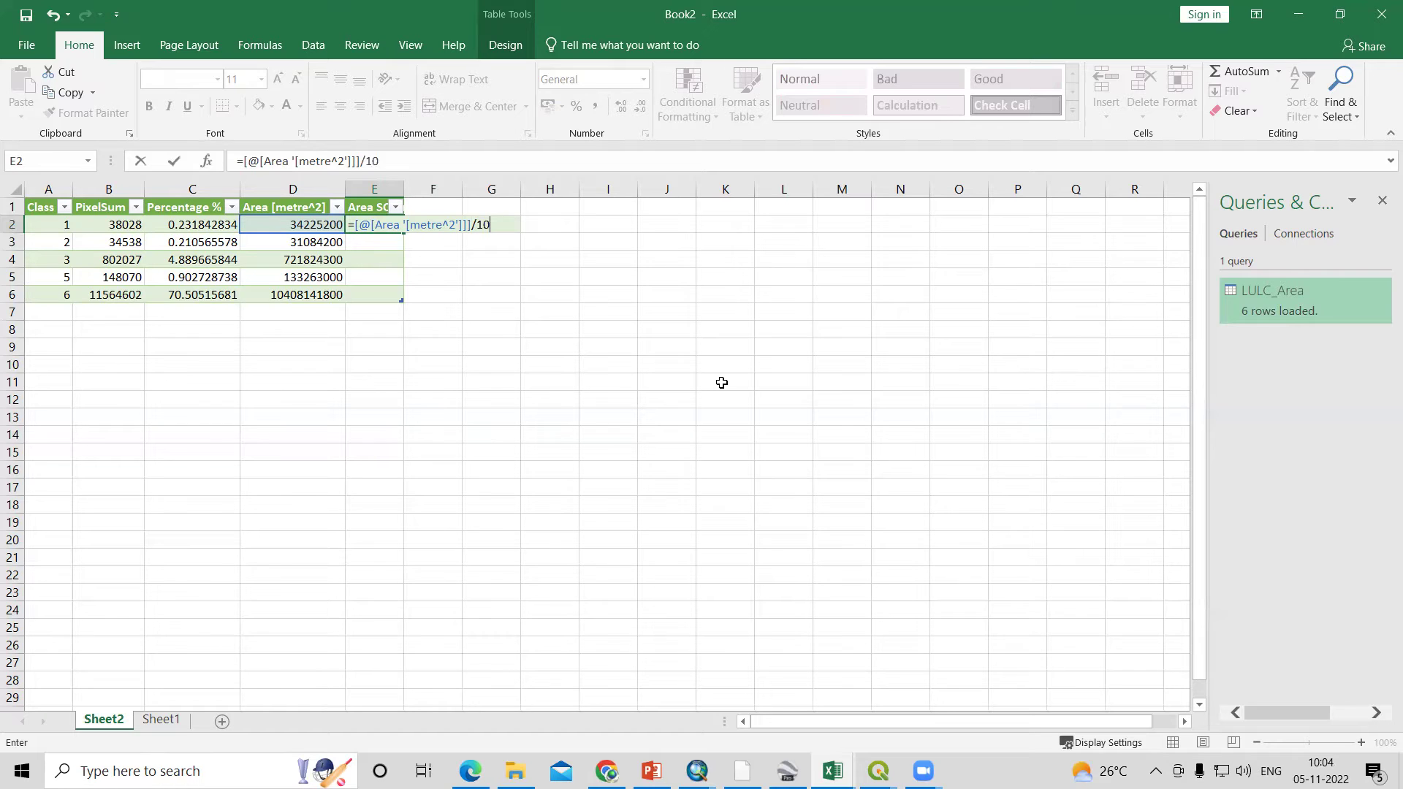
{"action": "type", "text": "00000"}
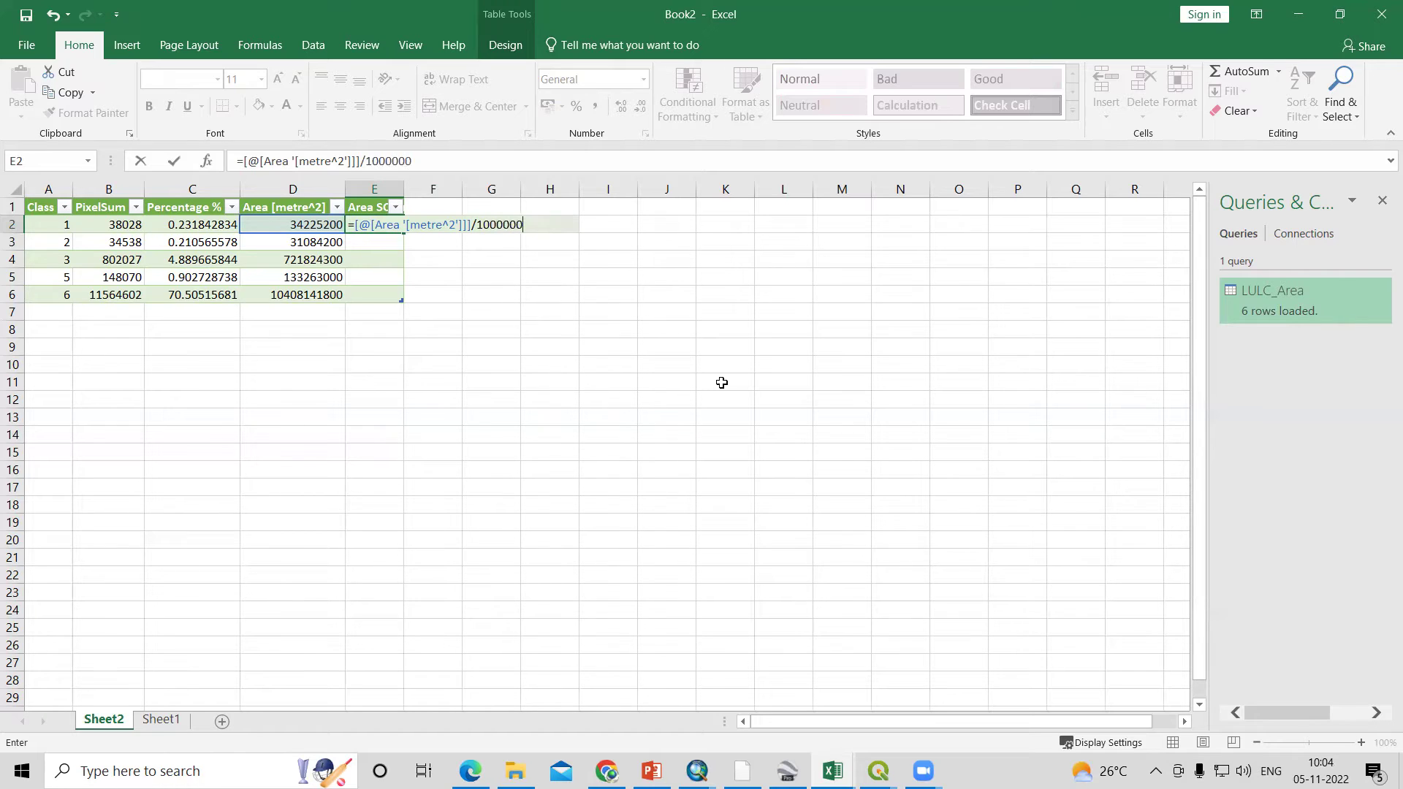
{"action": "key", "text": "Return"}
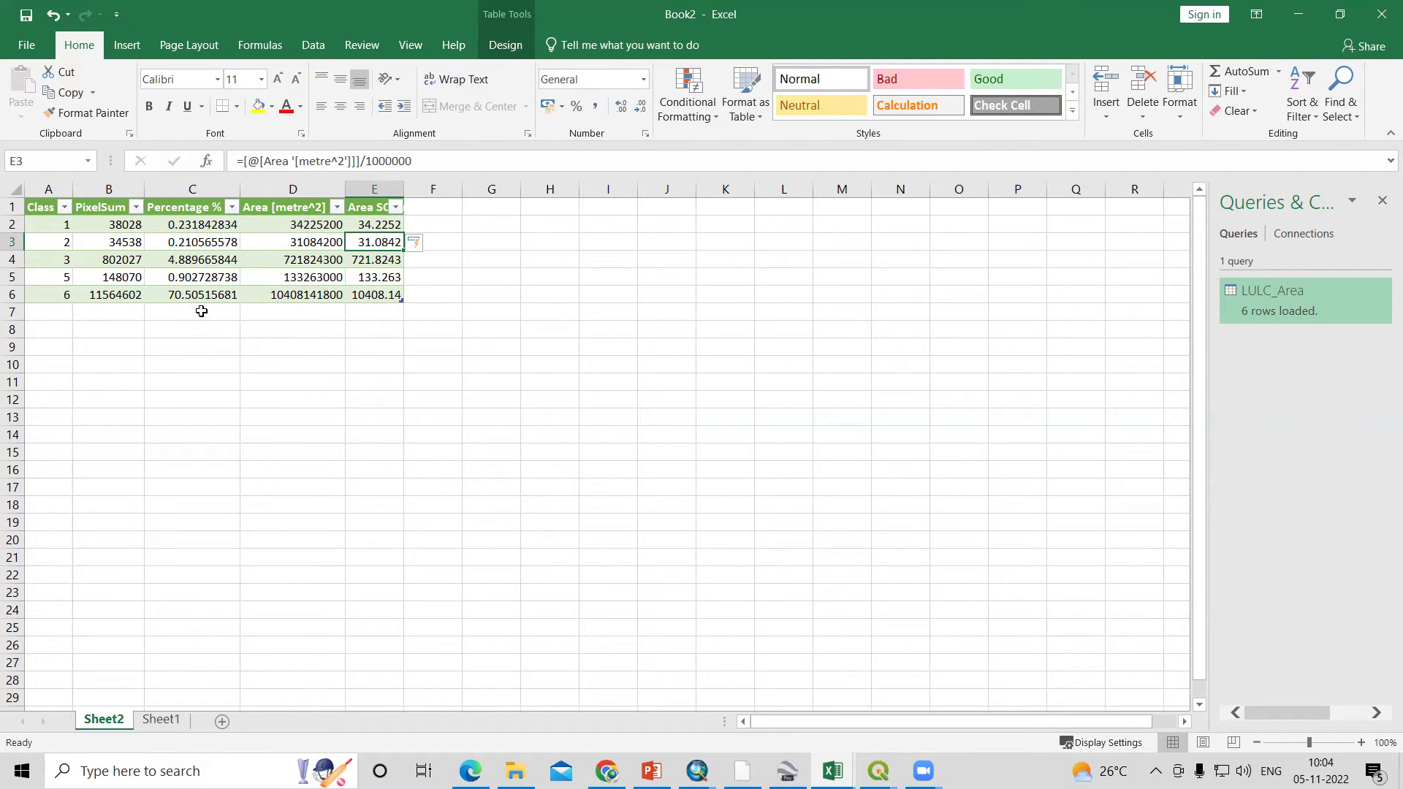
{"action": "left_click", "coordinate": [436, 208]}
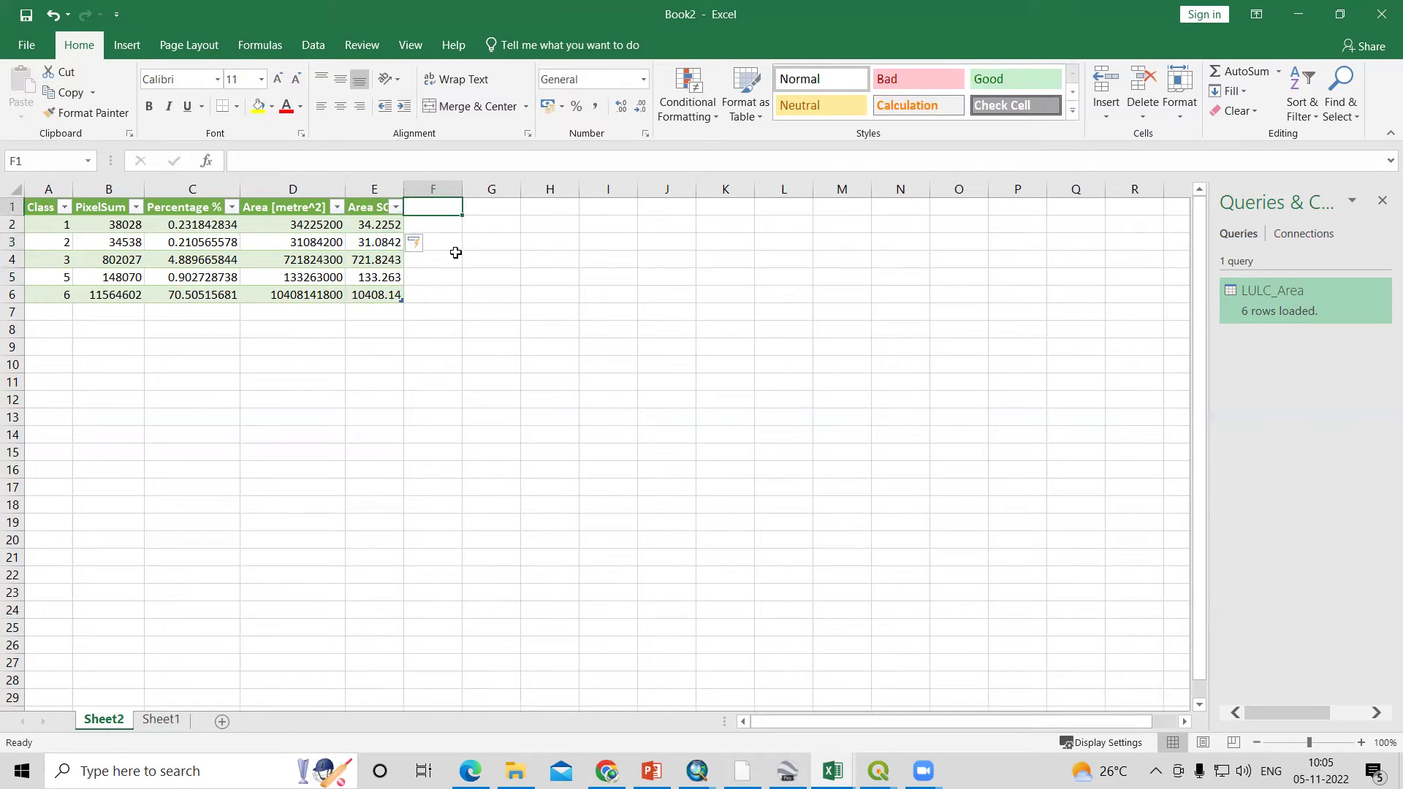
- Add a '%' heading in cell F1
{"action": "type", "text": "%"}
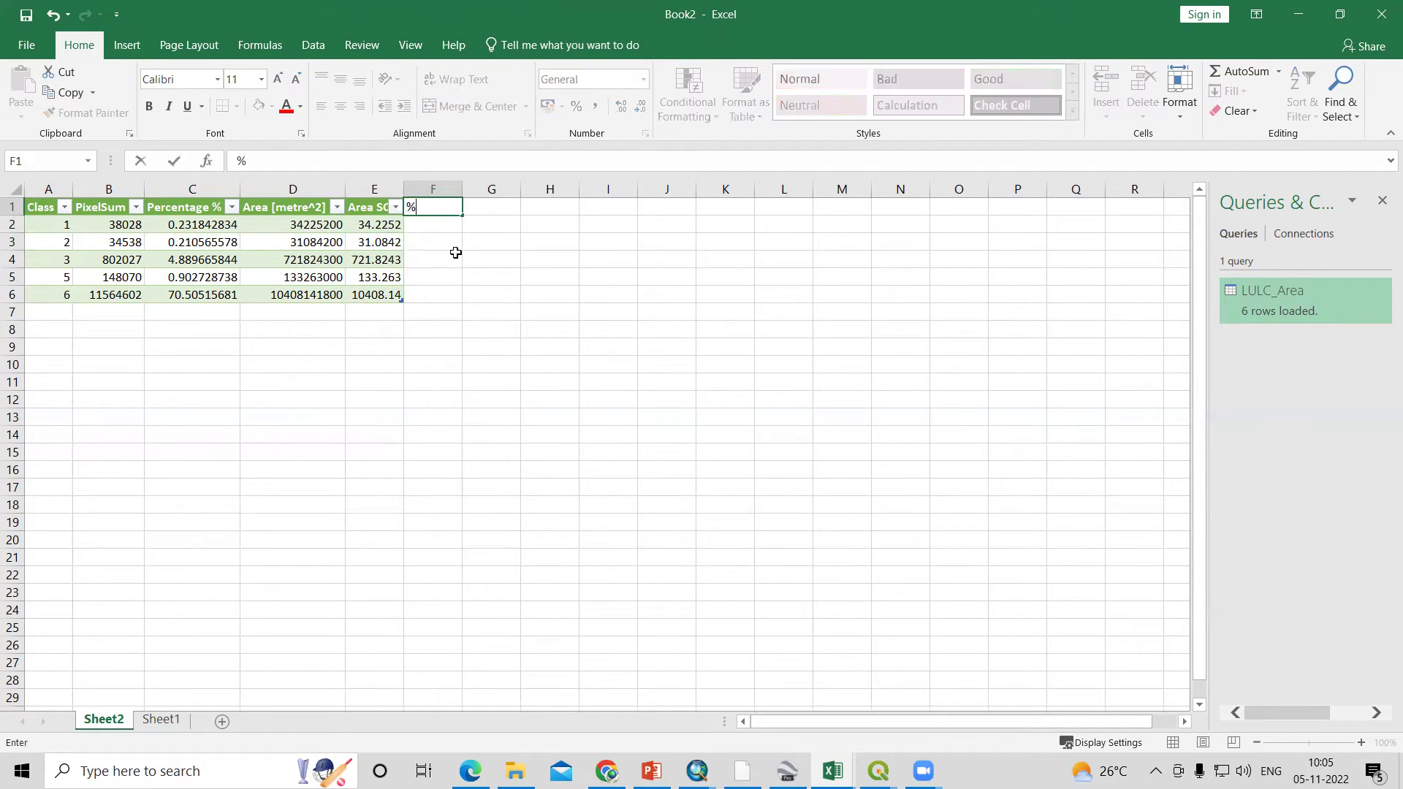
{"action": "left_click", "coordinate": [430, 223]}
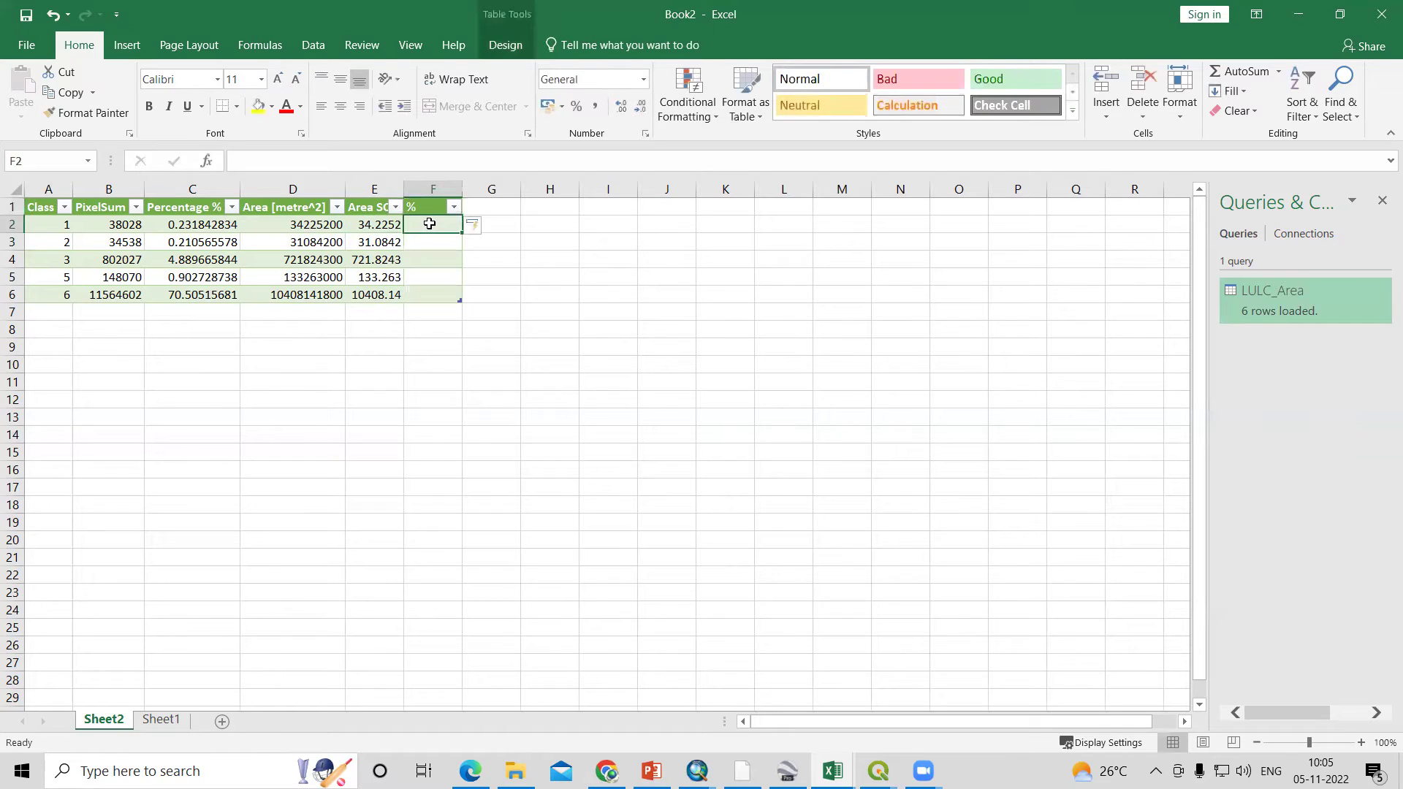
{"action": "type", "text": "="}
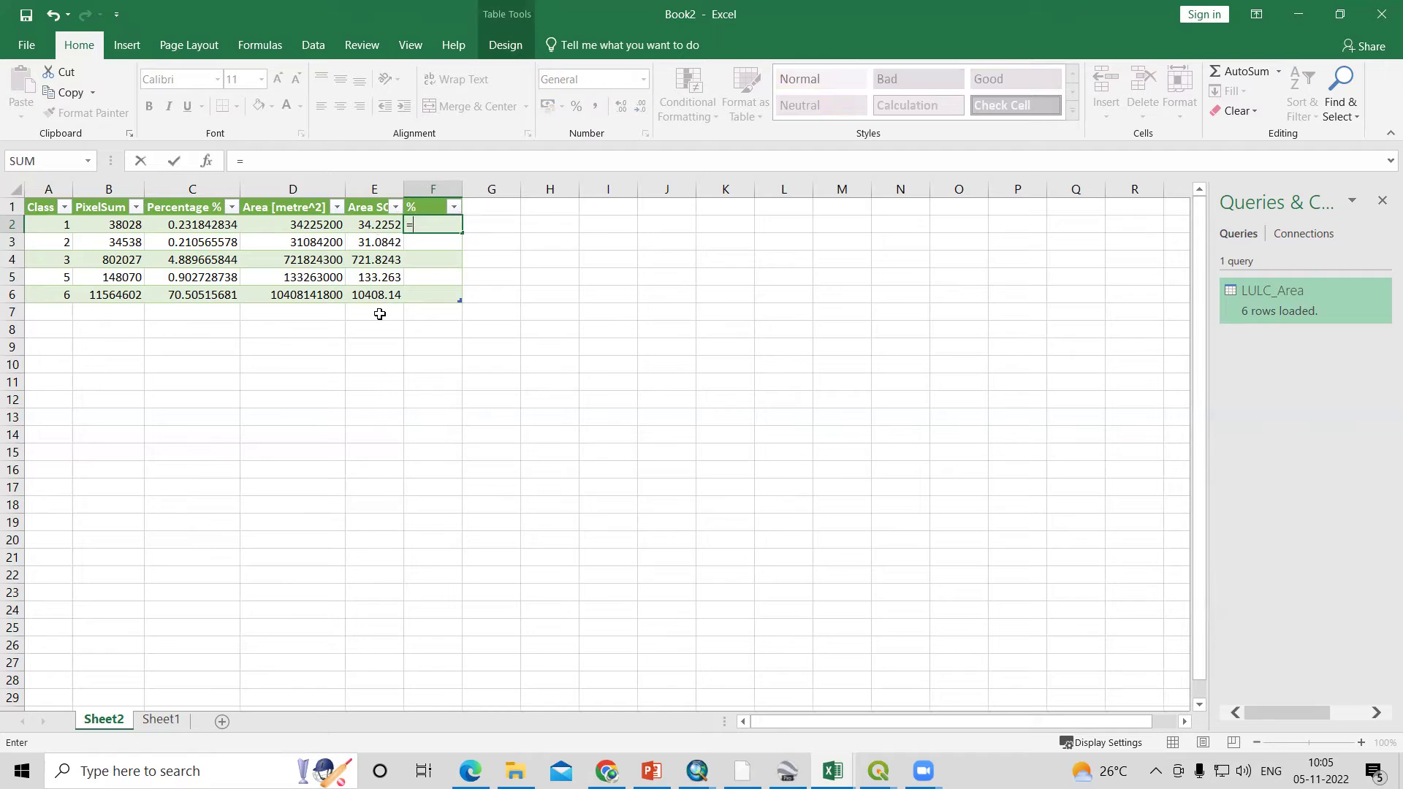
{"action": "key", "text": "Escape"}
- Total the class areas in E7 with a SUM formula, giving 11328.54 km²
{"action": "left_click", "coordinate": [394, 339]}
{"action": "left_click", "coordinate": [368, 314]}
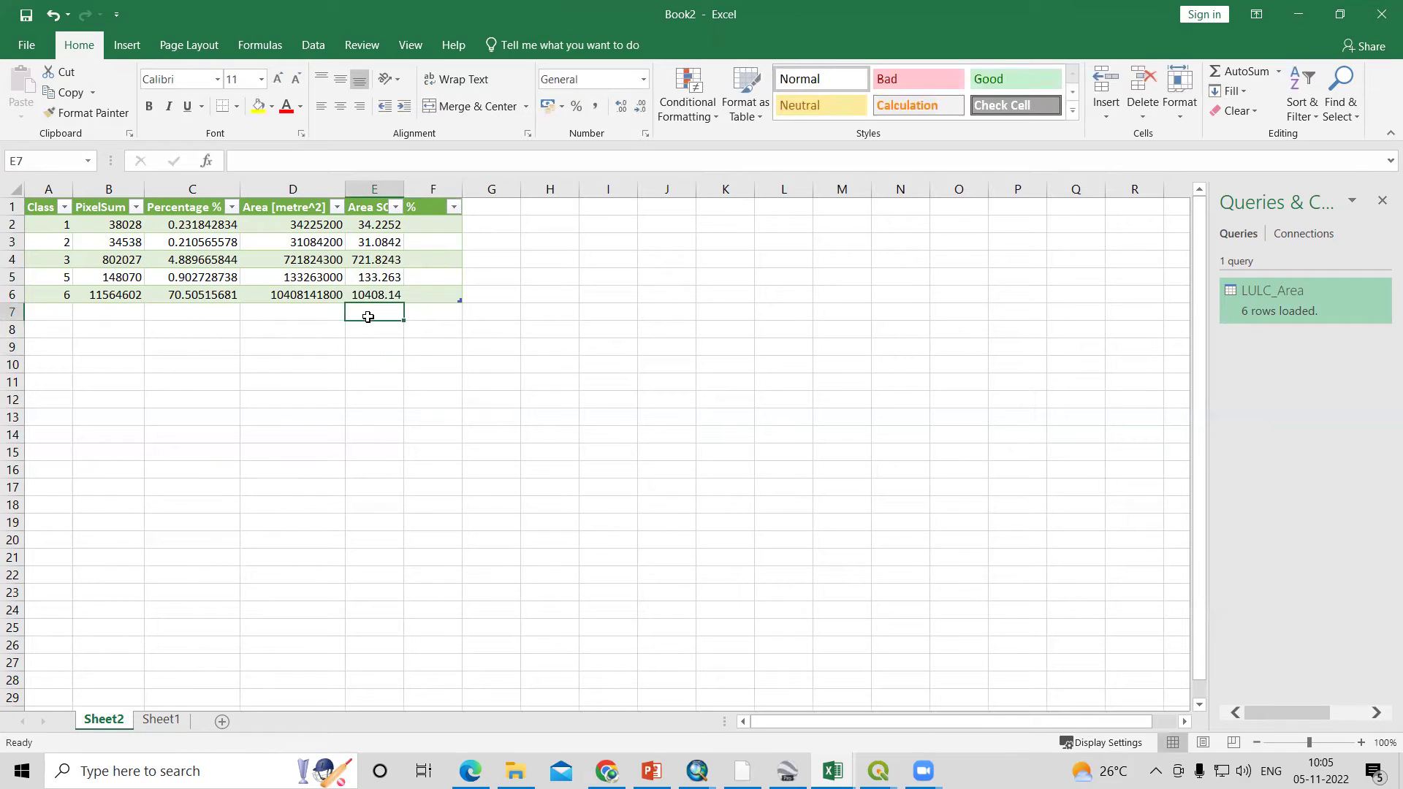
{"action": "type", "text": "="}
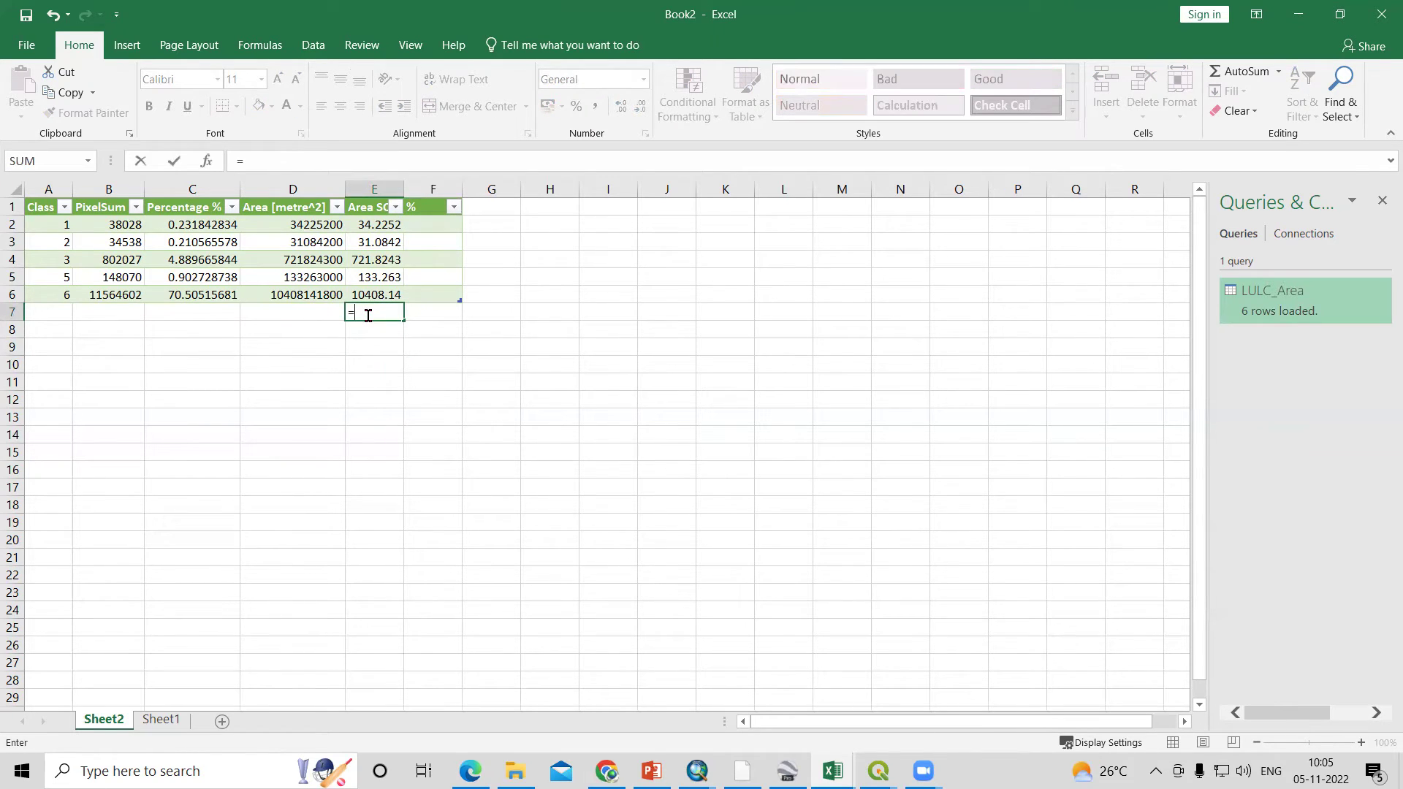
{"action": "type", "text": "sum"}
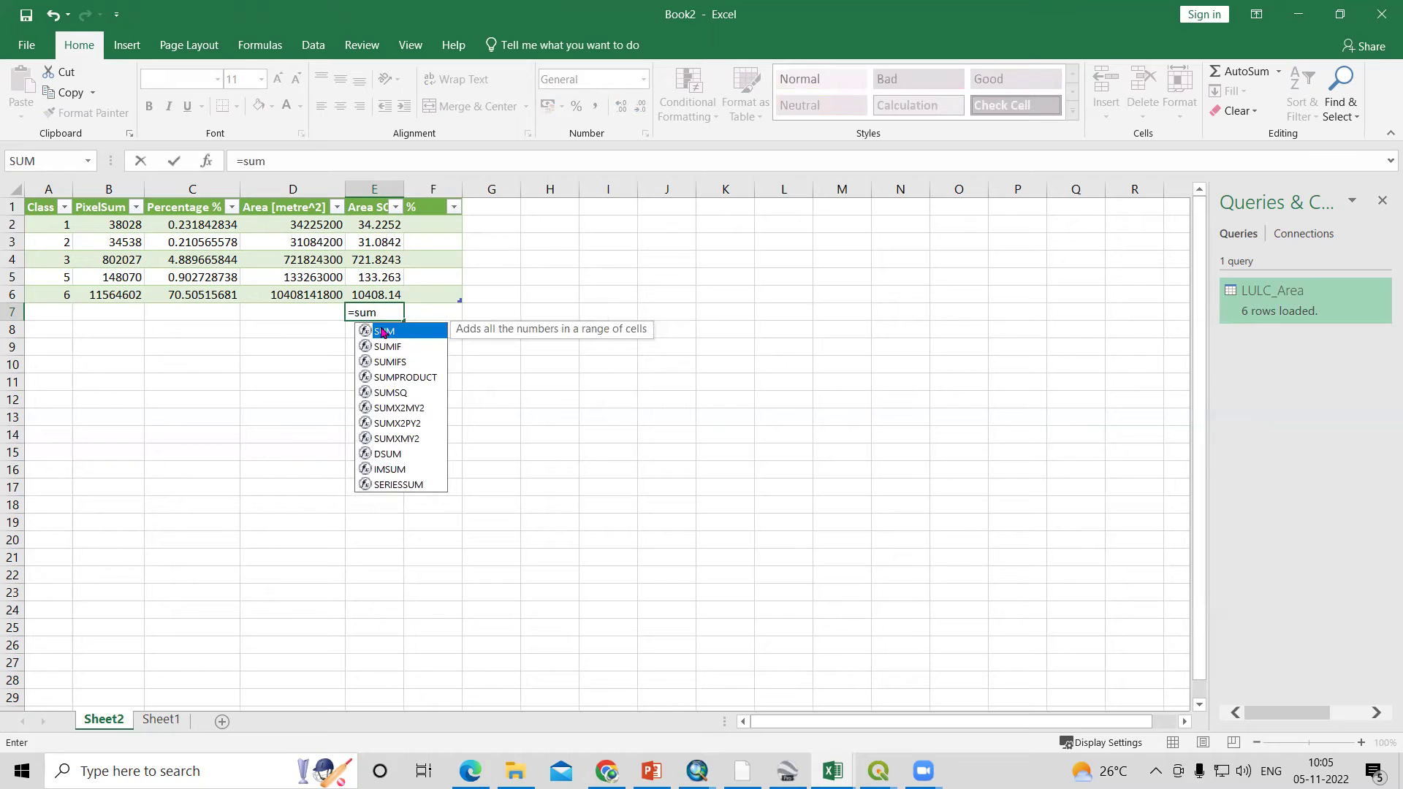
{"action": "double_click", "coordinate": [379, 330]}
{"action": "left_click_drag", "start_coordinate": [379, 225], "coordinate": [379, 295]}
{"action": "key", "text": "Return"}
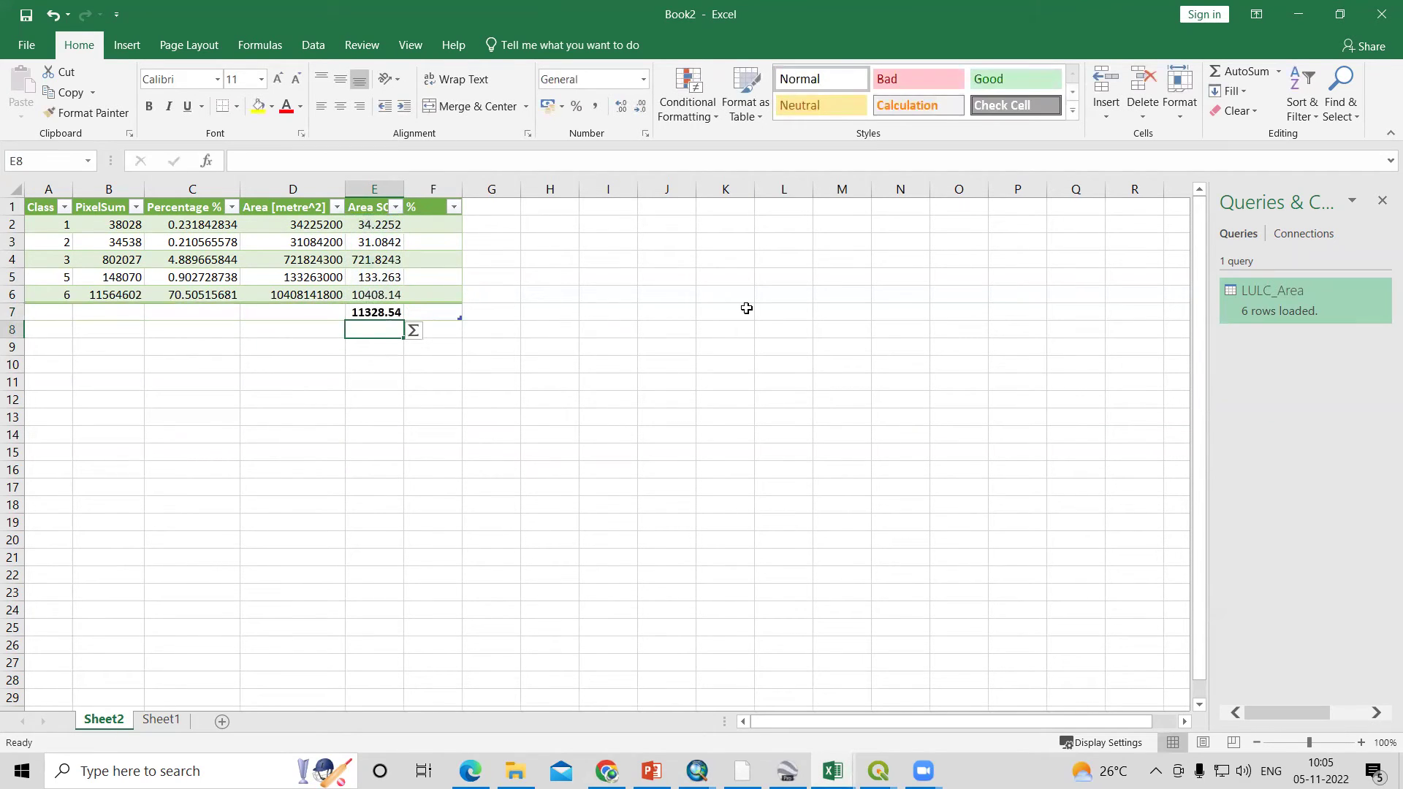
- Fill the % column with each class area as a percentage of the E7 total
{"action": "left_click", "coordinate": [447, 228]}
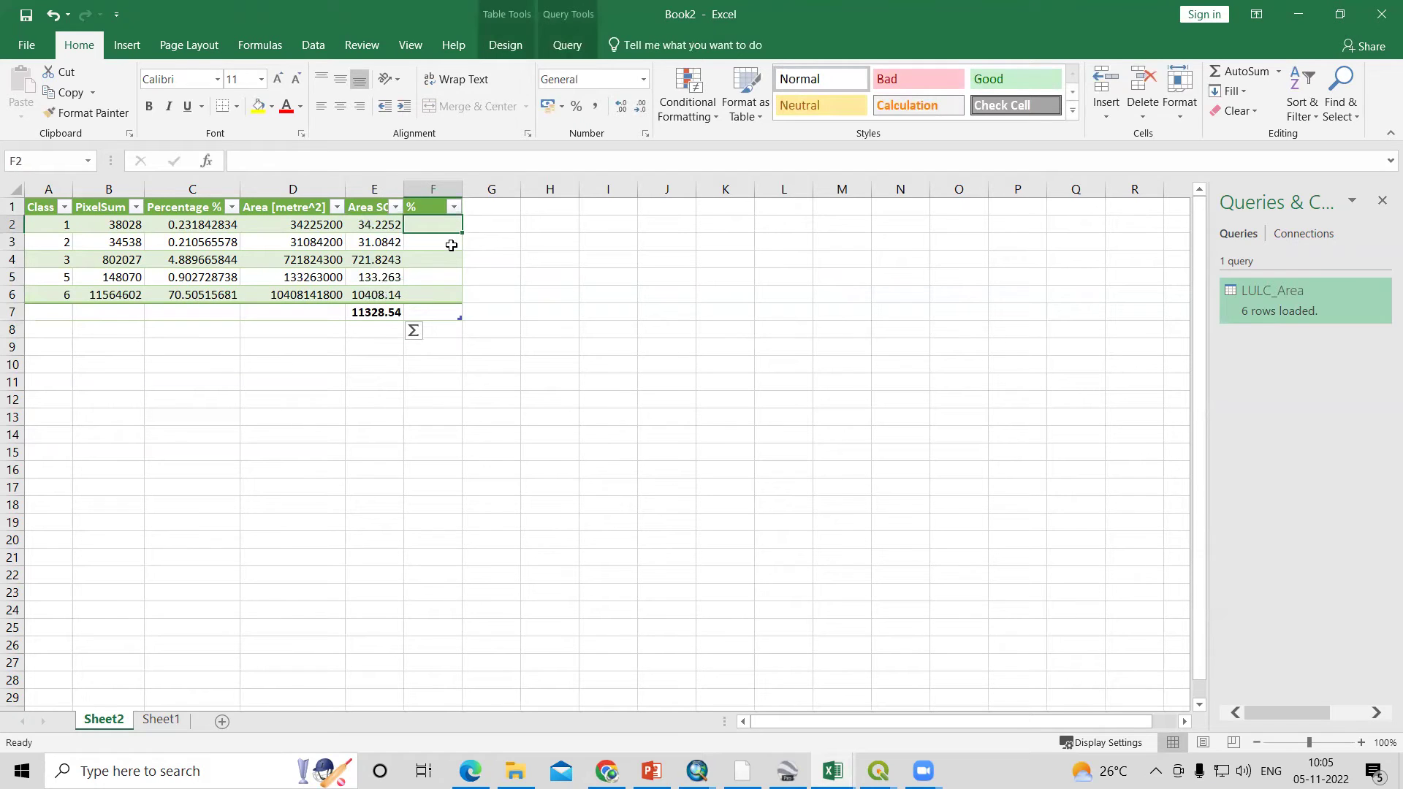
{"action": "type", "text": "="}
{"action": "left_click", "coordinate": [376, 229]}
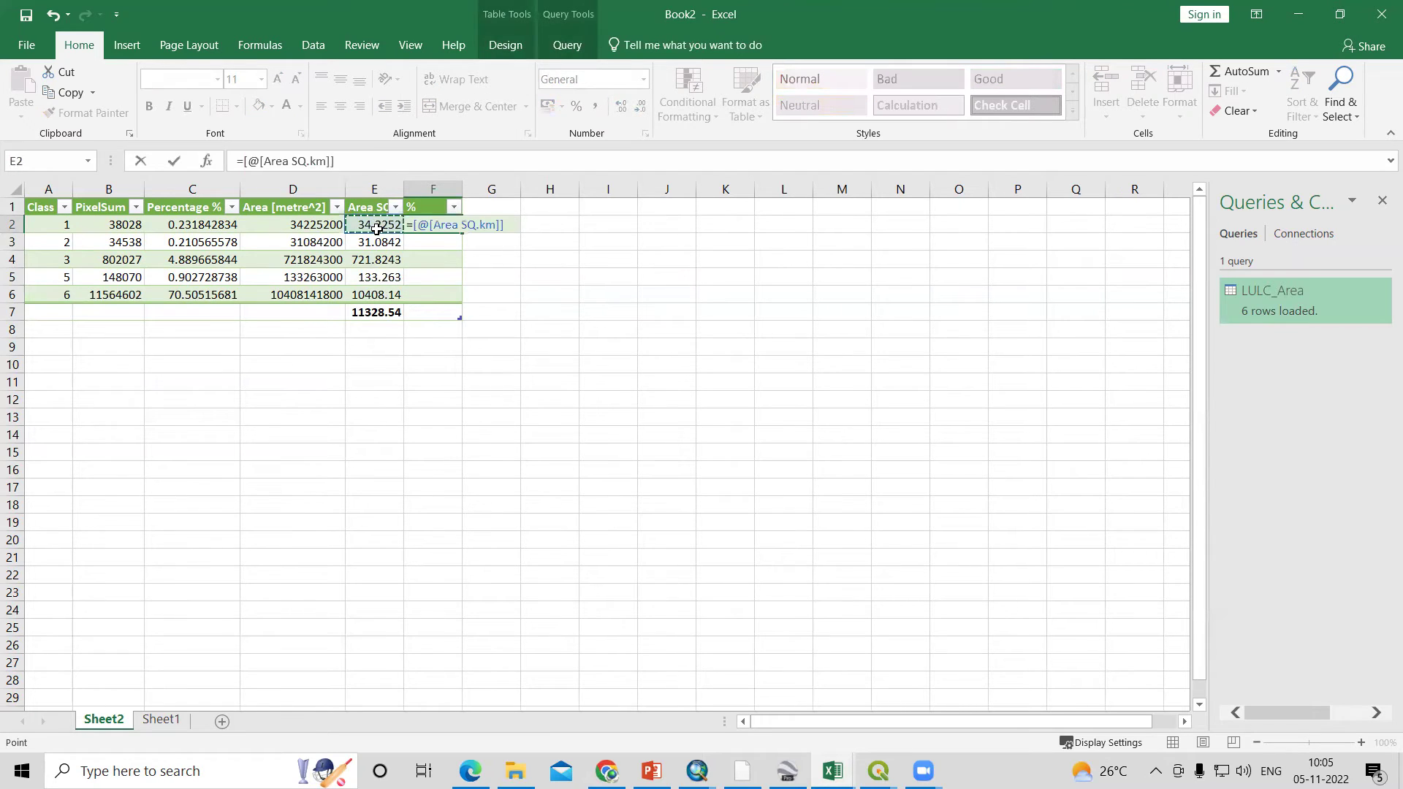
{"action": "type", "text": "/"}
{"action": "left_click", "coordinate": [387, 314]}
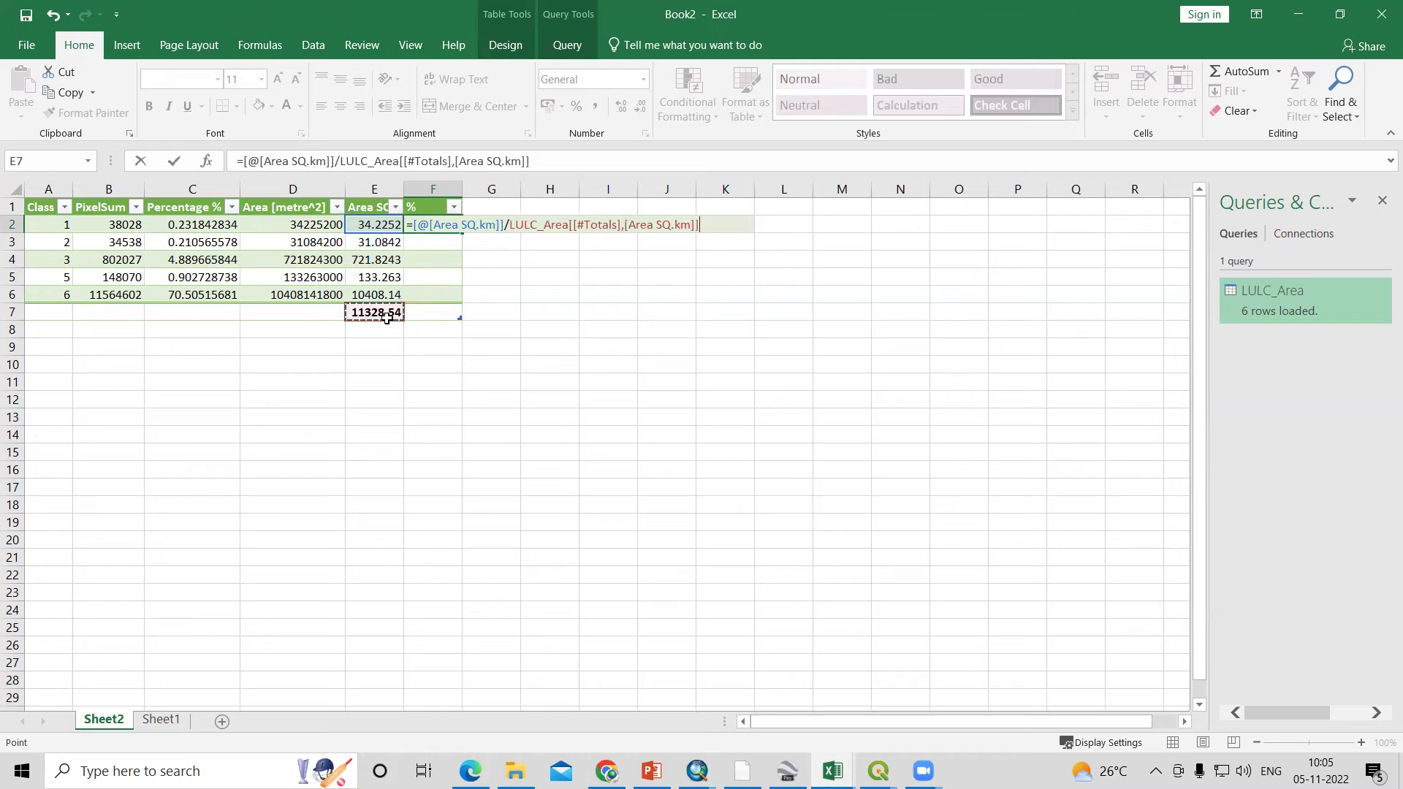
{"action": "type", "text": "*100"}
{"action": "key", "text": "Return"}
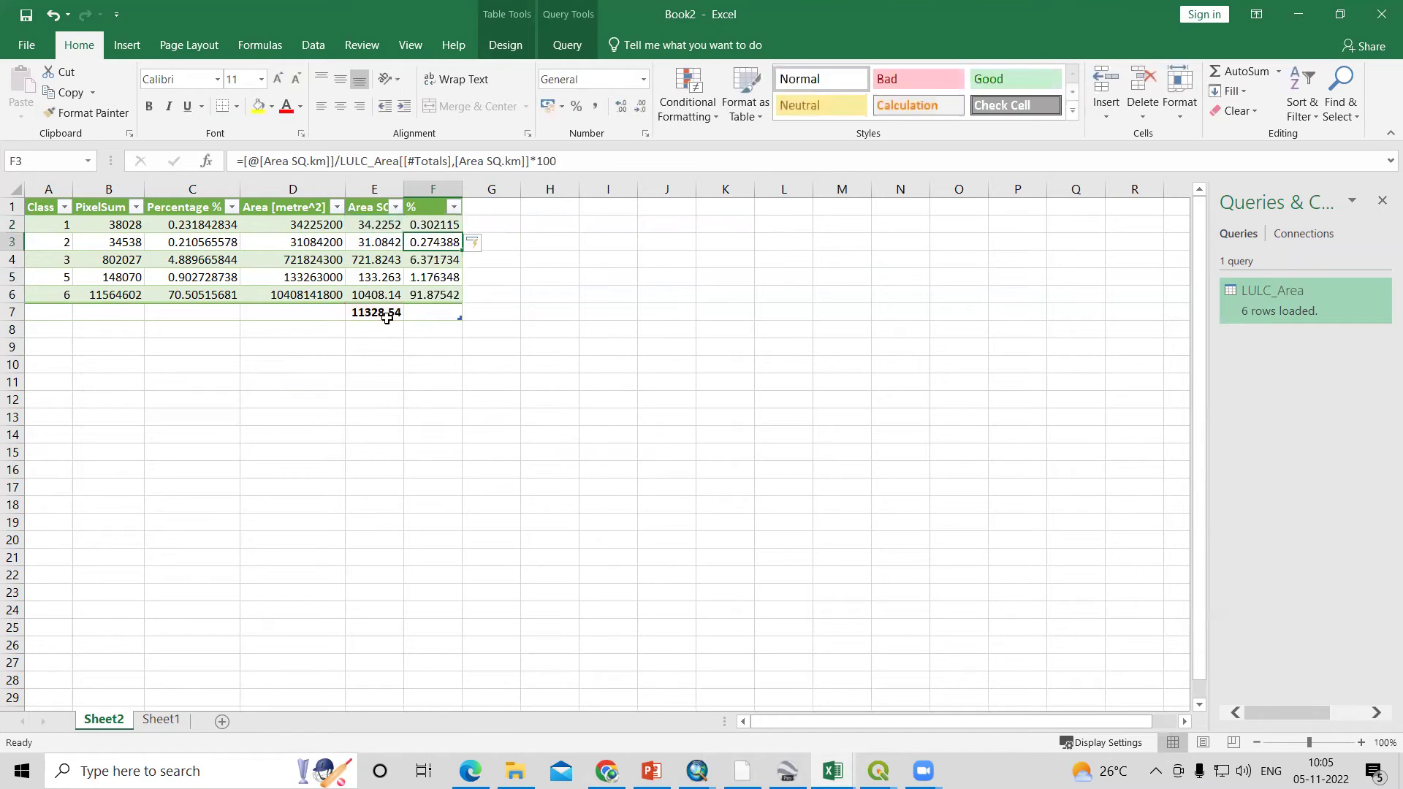
{"action": "left_click", "coordinate": [479, 380]}
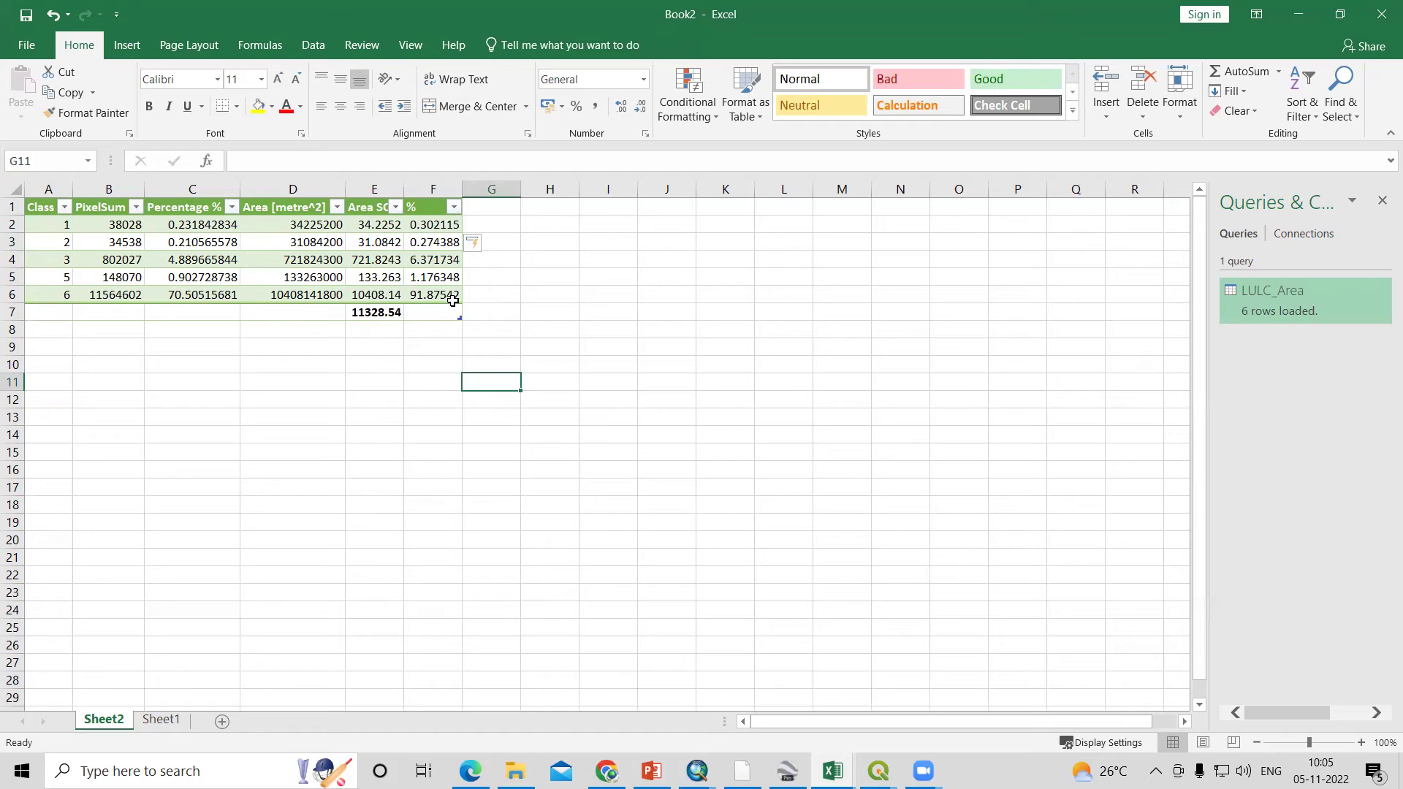
{"action": "left_click_drag", "start_coordinate": [183, 204], "coordinate": [208, 291]}
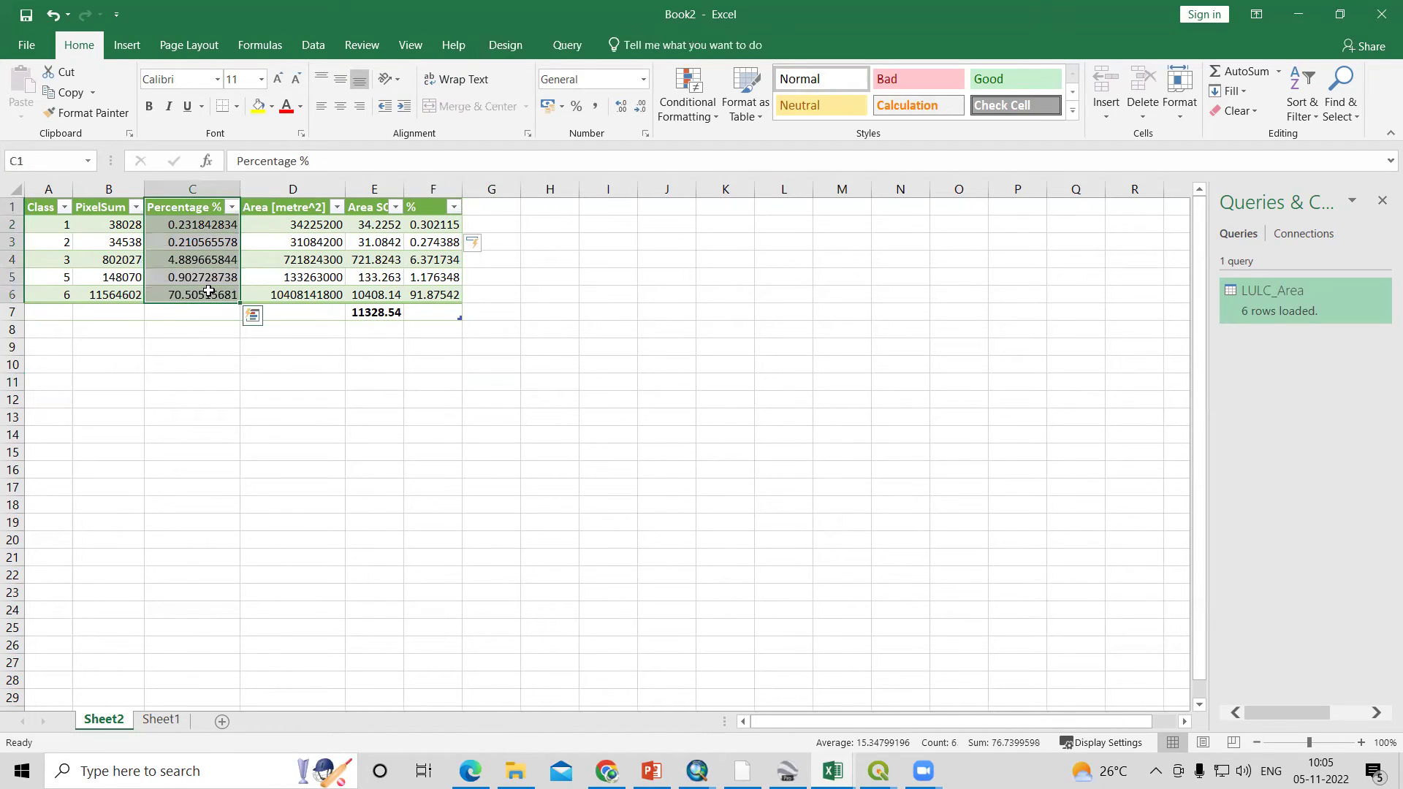
- Clear and delete the old Percentage % column C from the table
{"action": "key", "text": "Delete"}
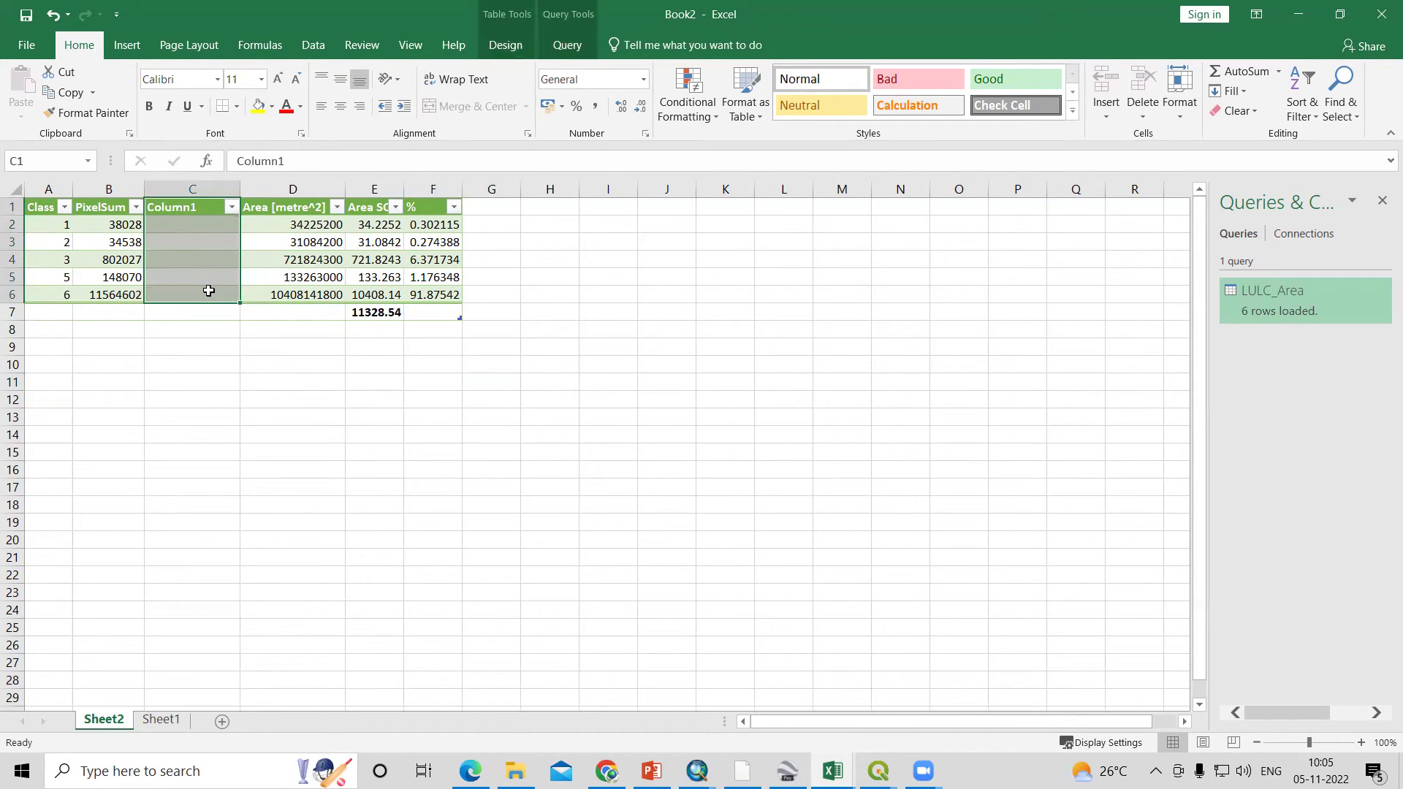
{"action": "left_click", "coordinate": [211, 191]}
{"action": "right_click", "coordinate": [210, 193]}
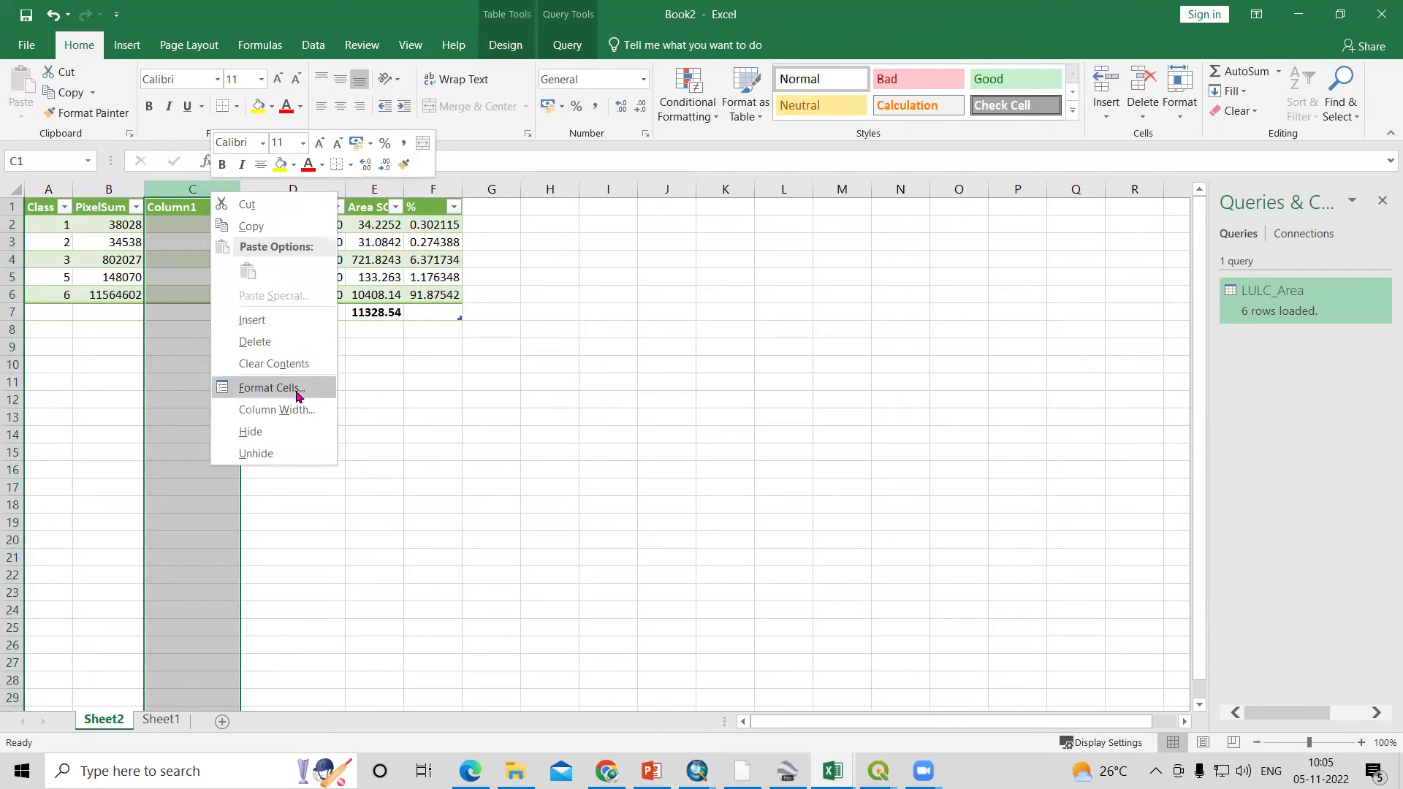
{"action": "left_click", "coordinate": [292, 360]}
{"action": "right_click", "coordinate": [209, 204]}
{"action": "key", "text": "Escape"}
{"action": "right_click", "coordinate": [207, 212]}
{"action": "left_click", "coordinate": [263, 335]}
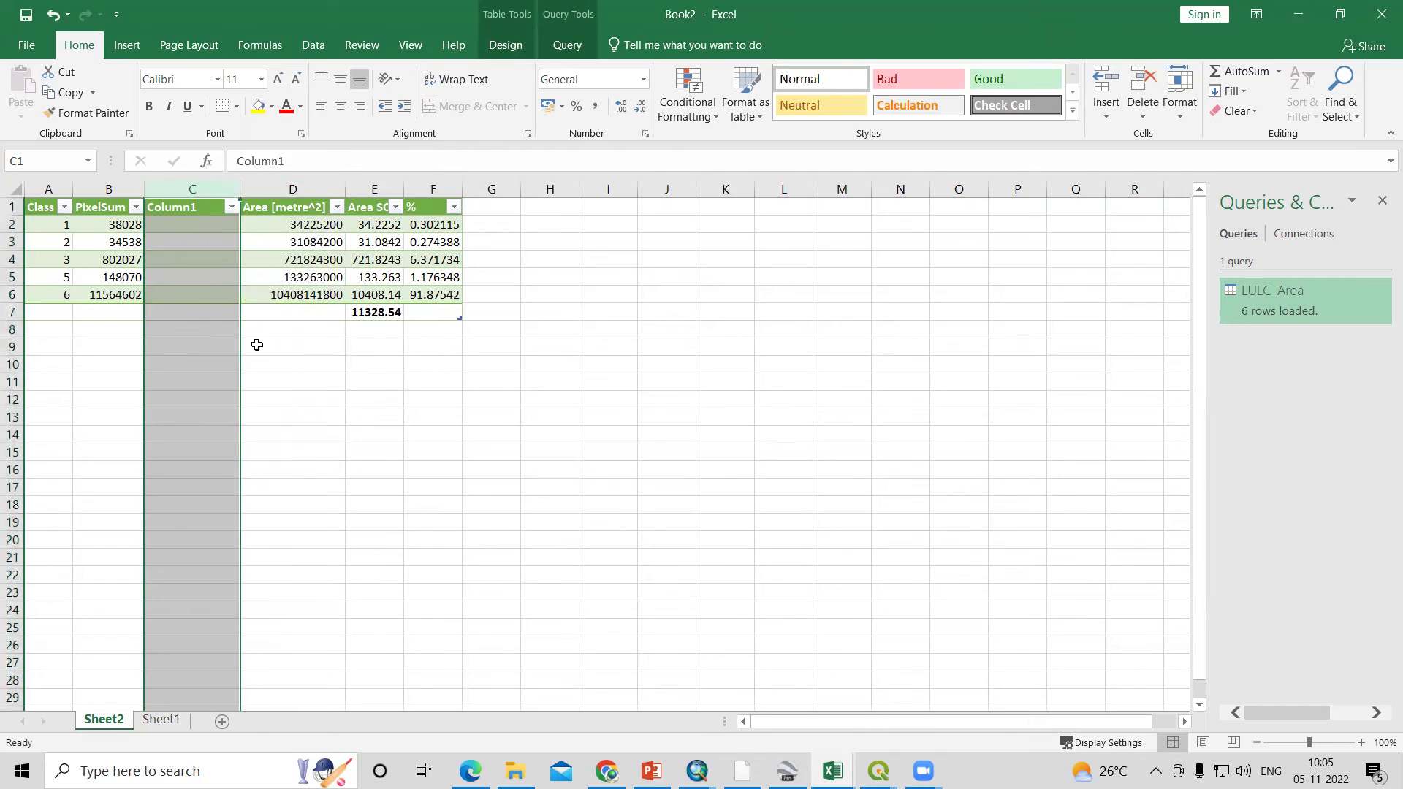
{"action": "left_click", "coordinate": [277, 382]}
- Total the % column with a SUM formula so it reads 100
{"action": "left_click", "coordinate": [330, 312]}
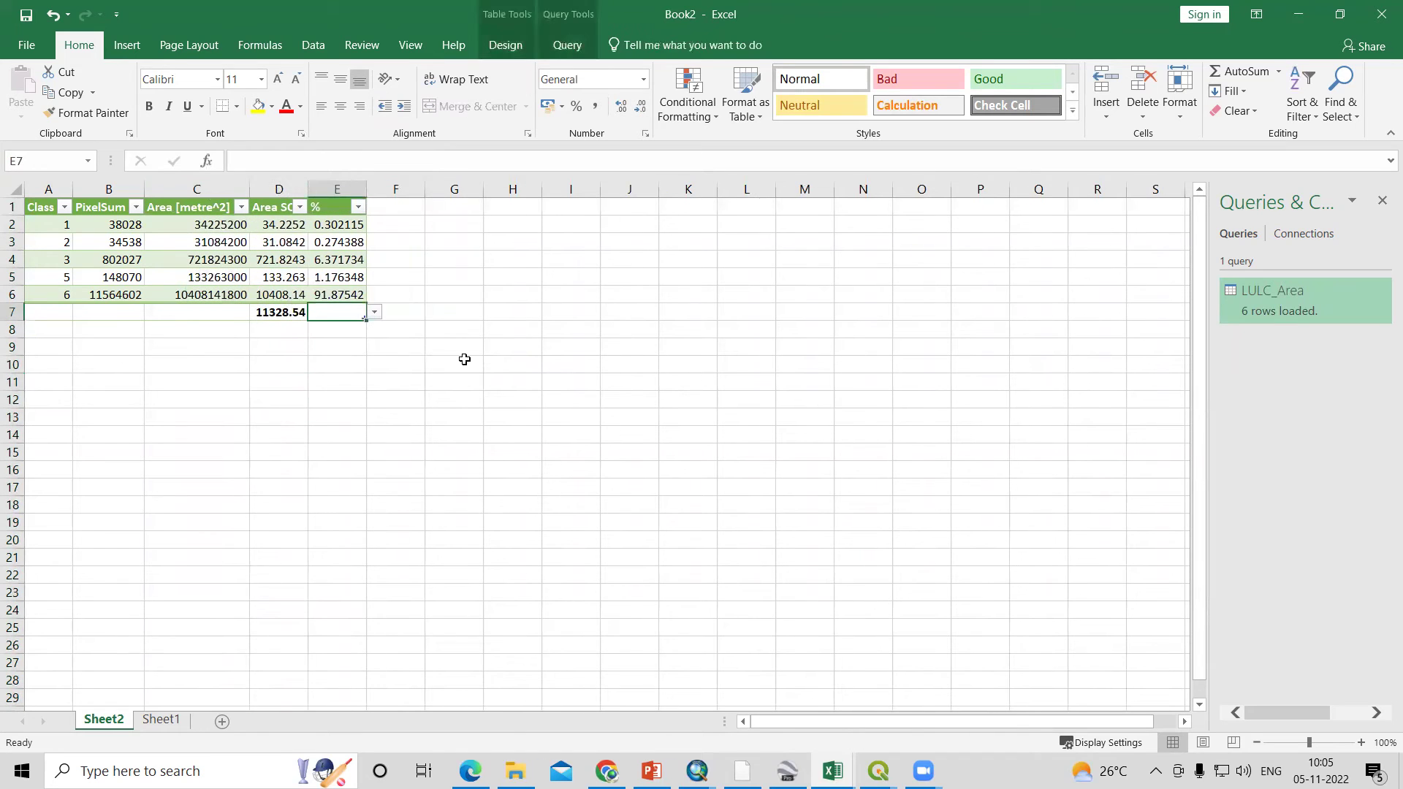
{"action": "type", "text": "=sum"}
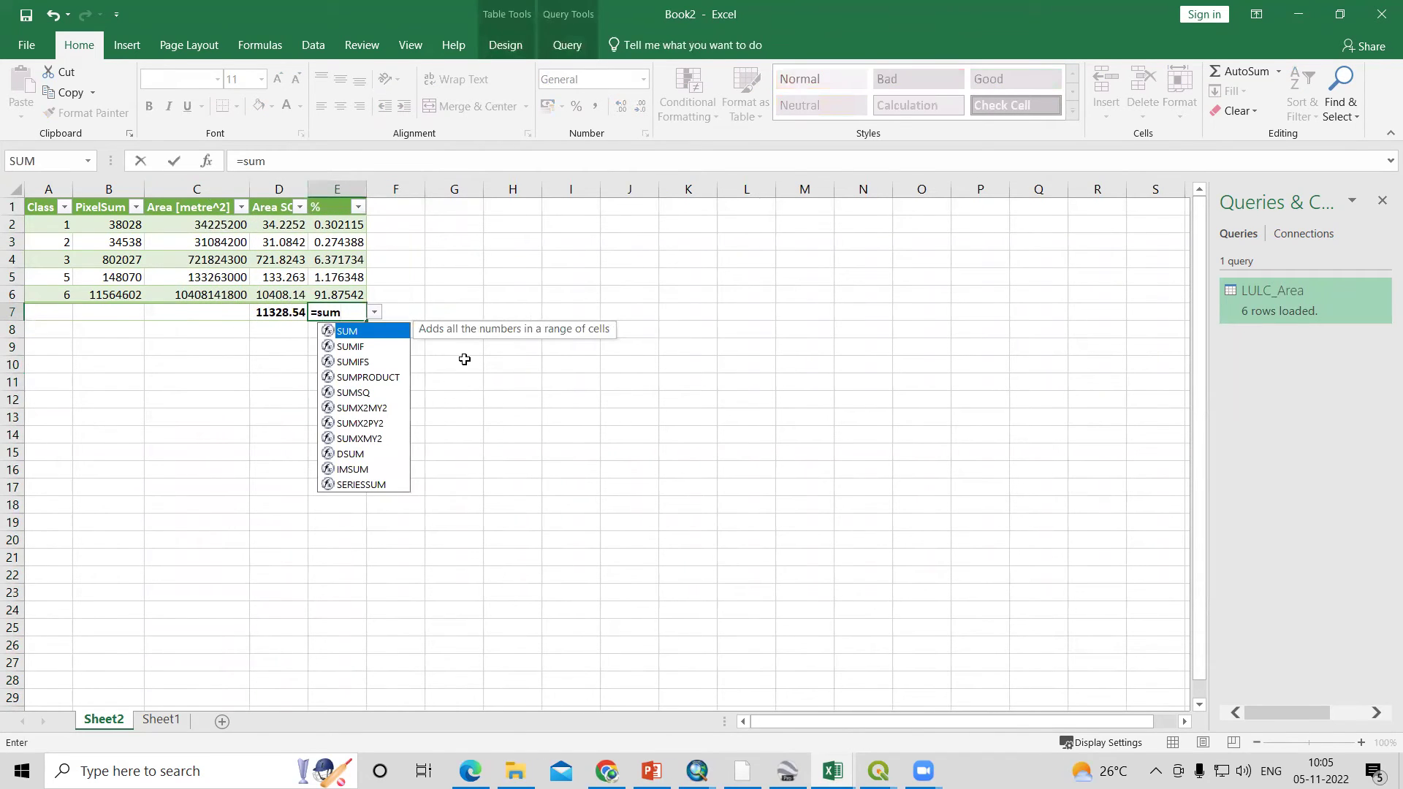
{"action": "double_click", "coordinate": [375, 337]}
{"action": "left_click_drag", "start_coordinate": [337, 224], "coordinate": [339, 293]}
{"action": "key", "text": "Return"}
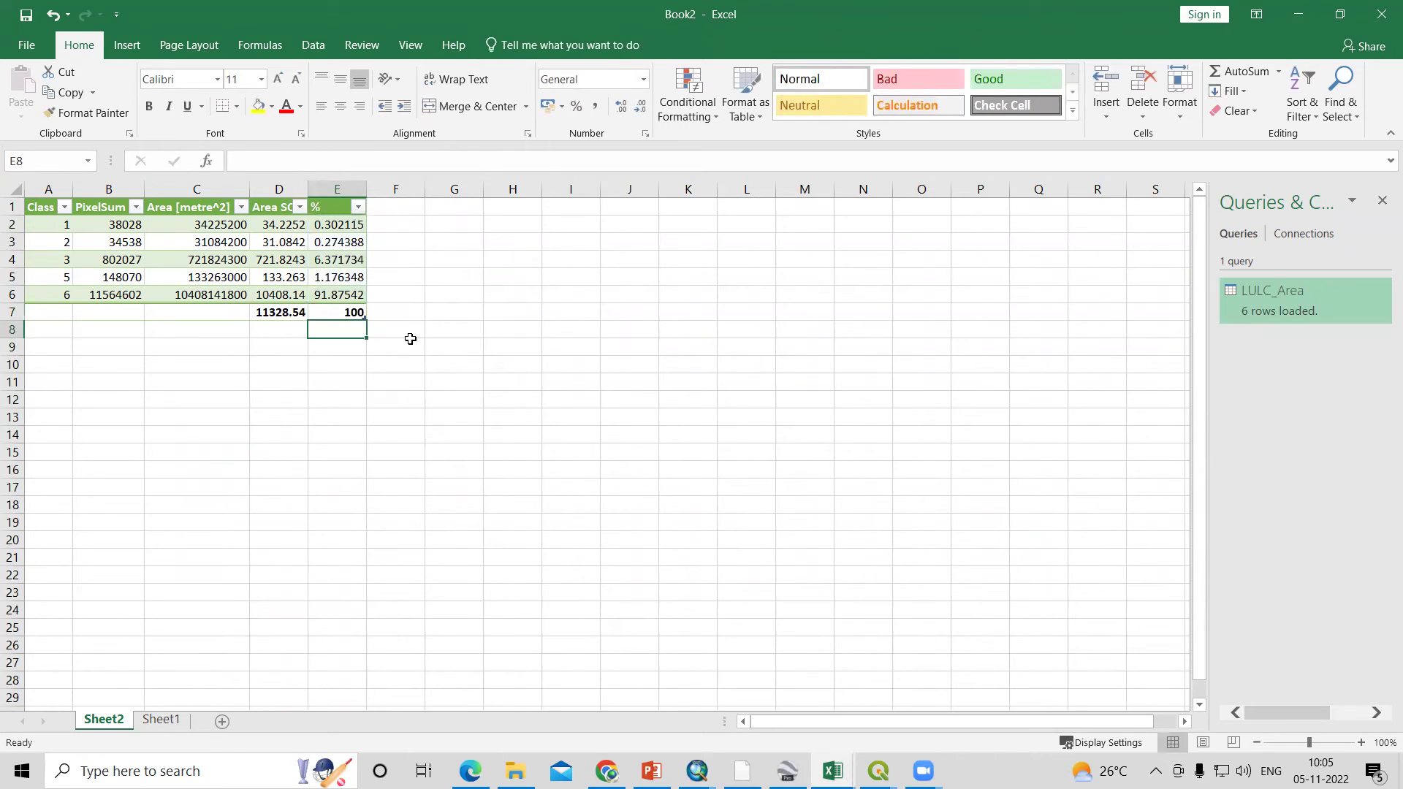
{"action": "key", "text": "Up"}
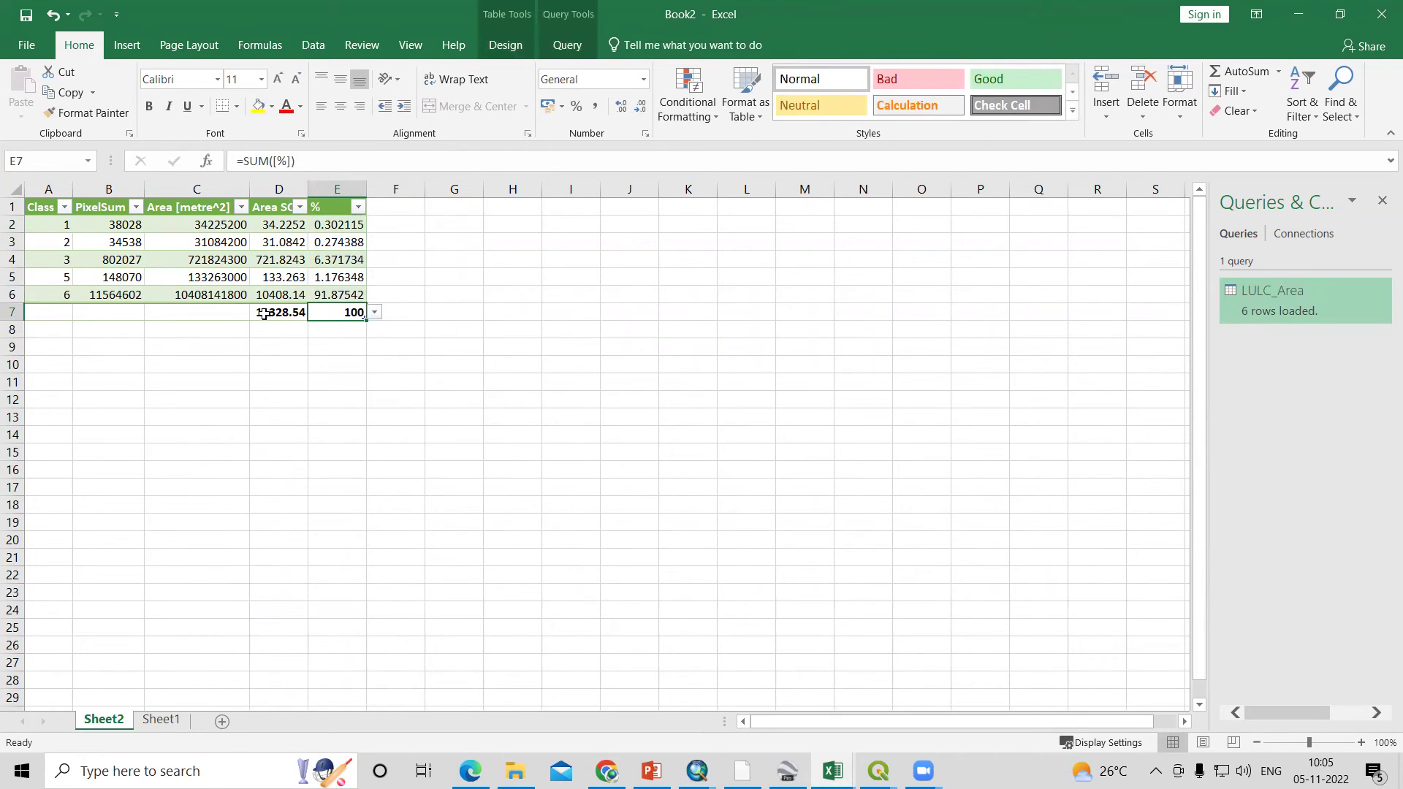
- Review the class rows and the percentage formulas for classes 6 and 3
{"action": "left_click", "coordinate": [51, 233]}
{"action": "left_click_drag", "start_coordinate": [50, 233], "coordinate": [362, 293]}
{"action": "left_click", "coordinate": [380, 342]}
{"action": "left_click", "coordinate": [321, 298]}
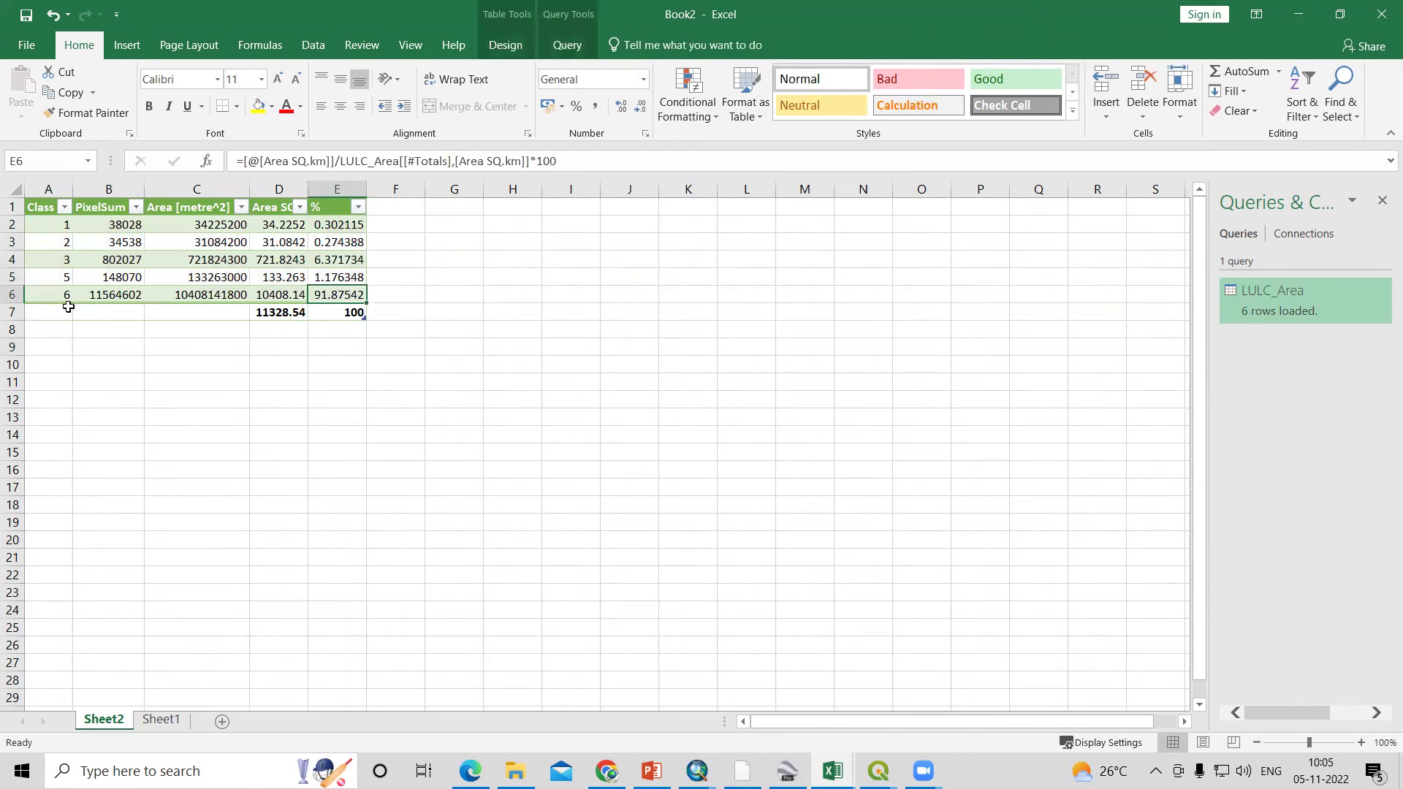
{"action": "left_click", "coordinate": [347, 263]}
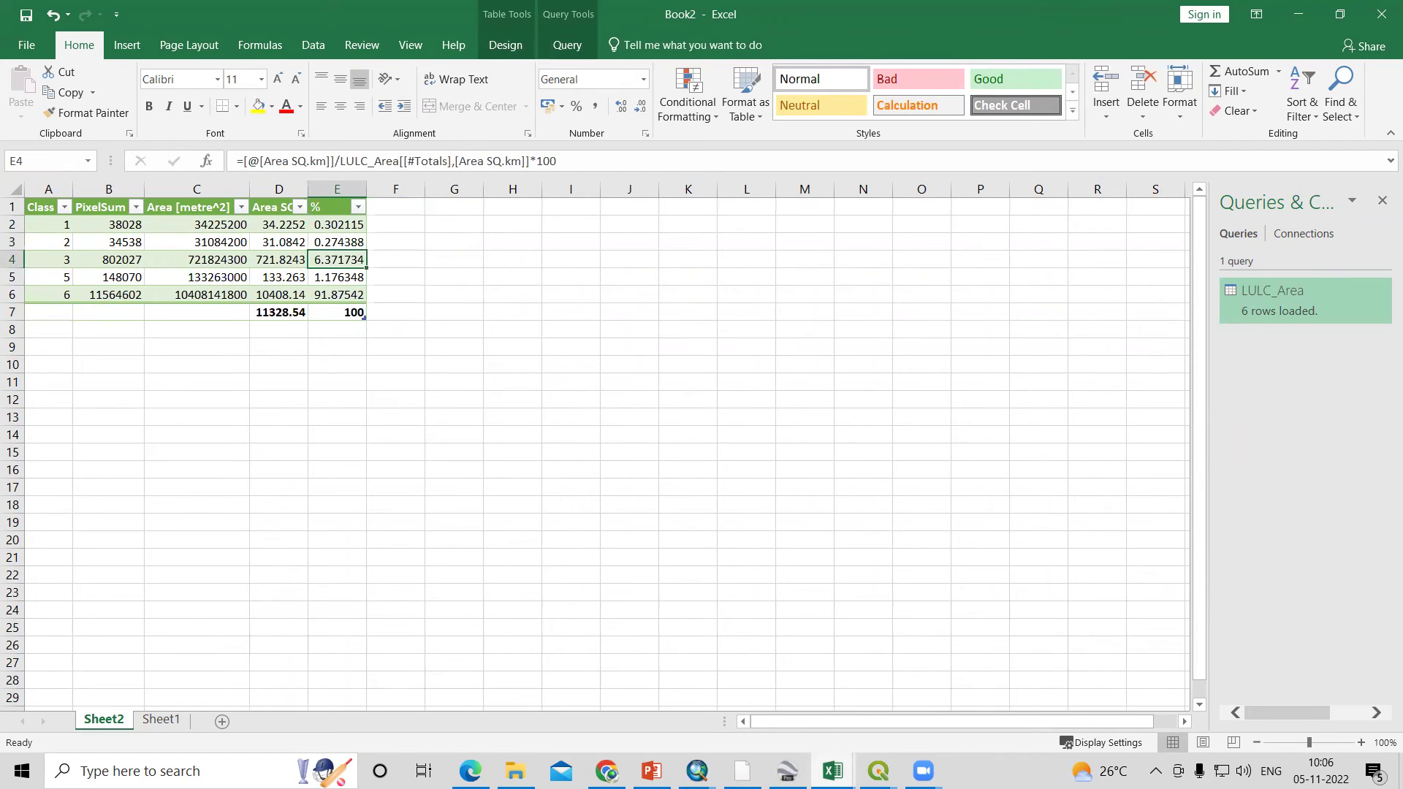
- Check the Agricultural and Built Up legend classes in LULC map3, then switch to the Untitled Project
{"action": "mouse_move", "coordinate": [878, 771]}
{"action": "left_click", "coordinate": [732, 720]}
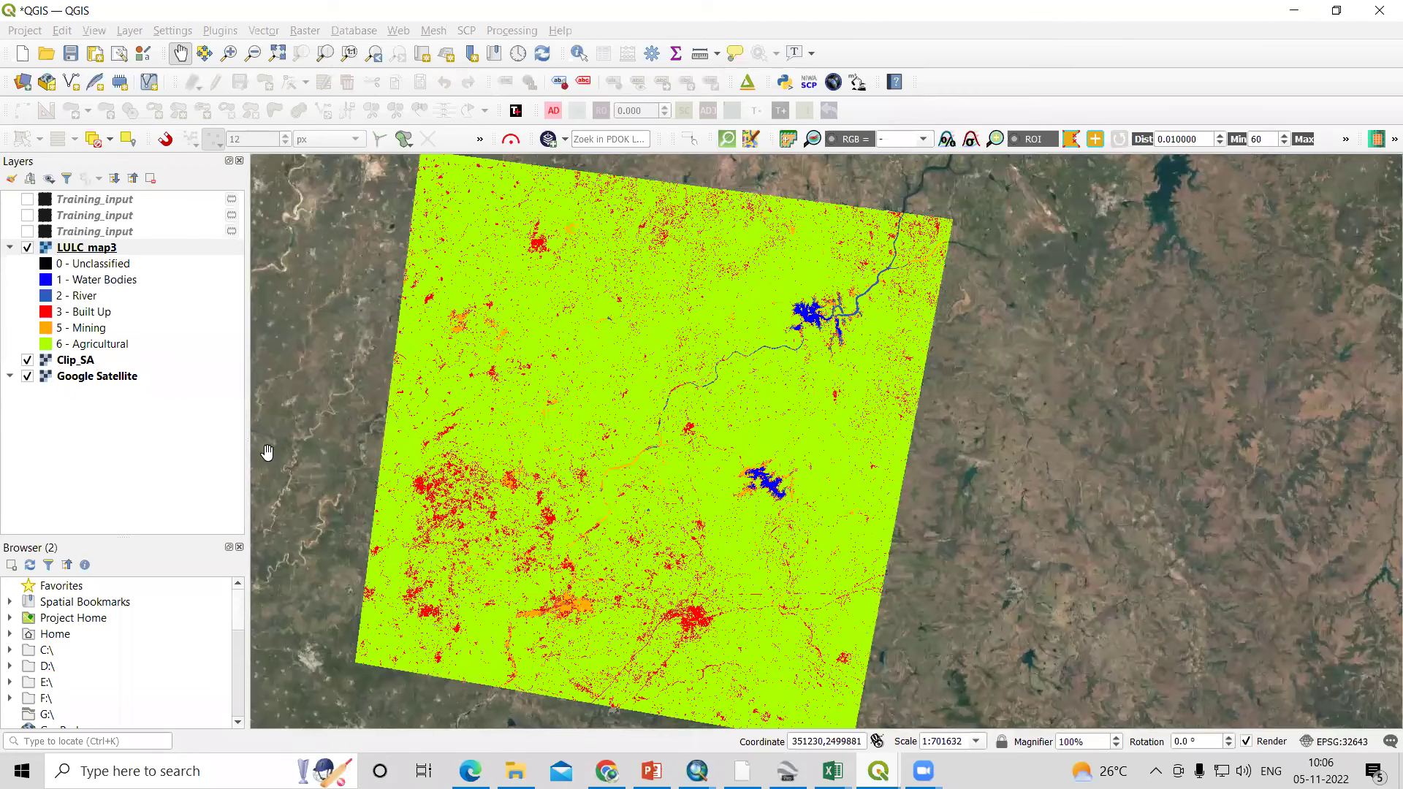
{"action": "left_click", "coordinate": [80, 344]}
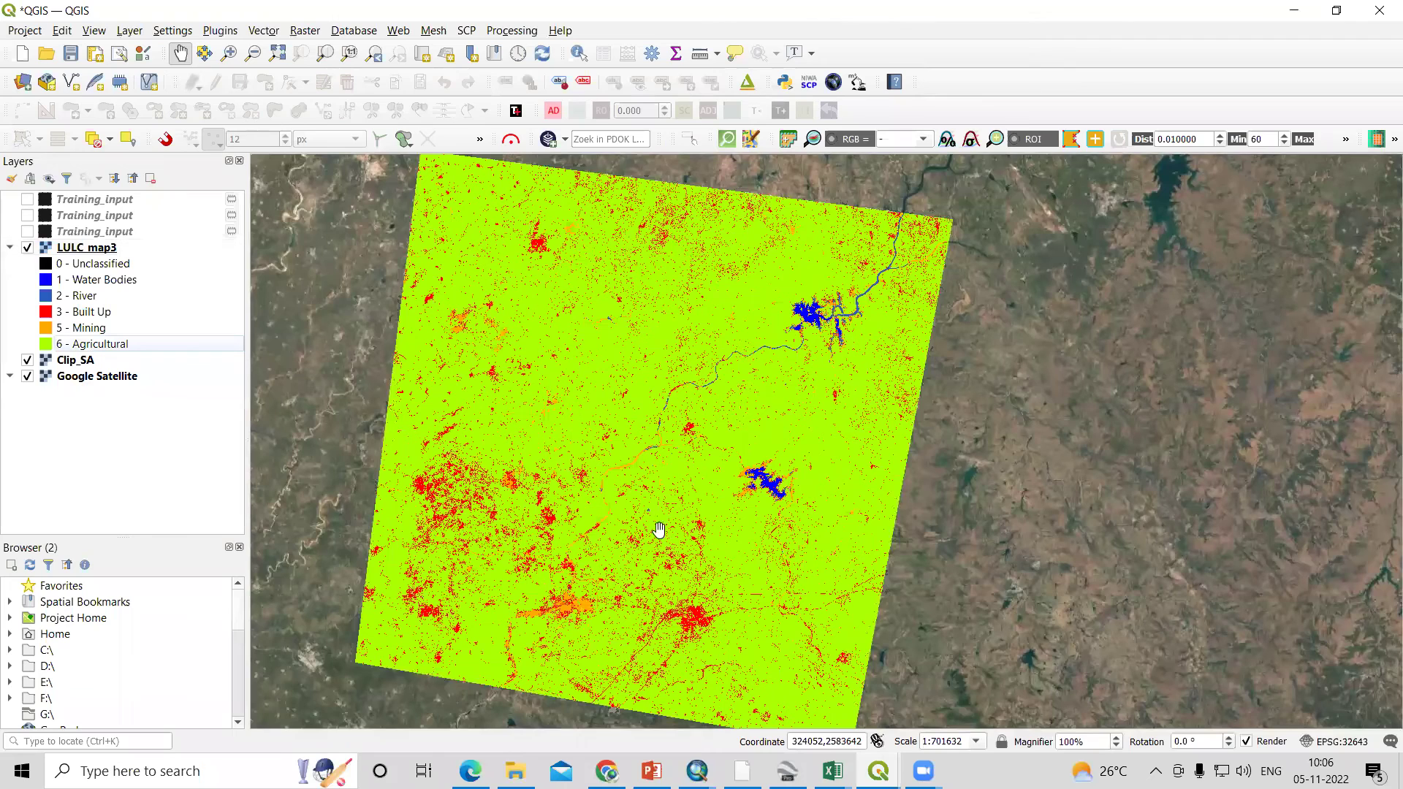
{"action": "left_click", "coordinate": [86, 314]}
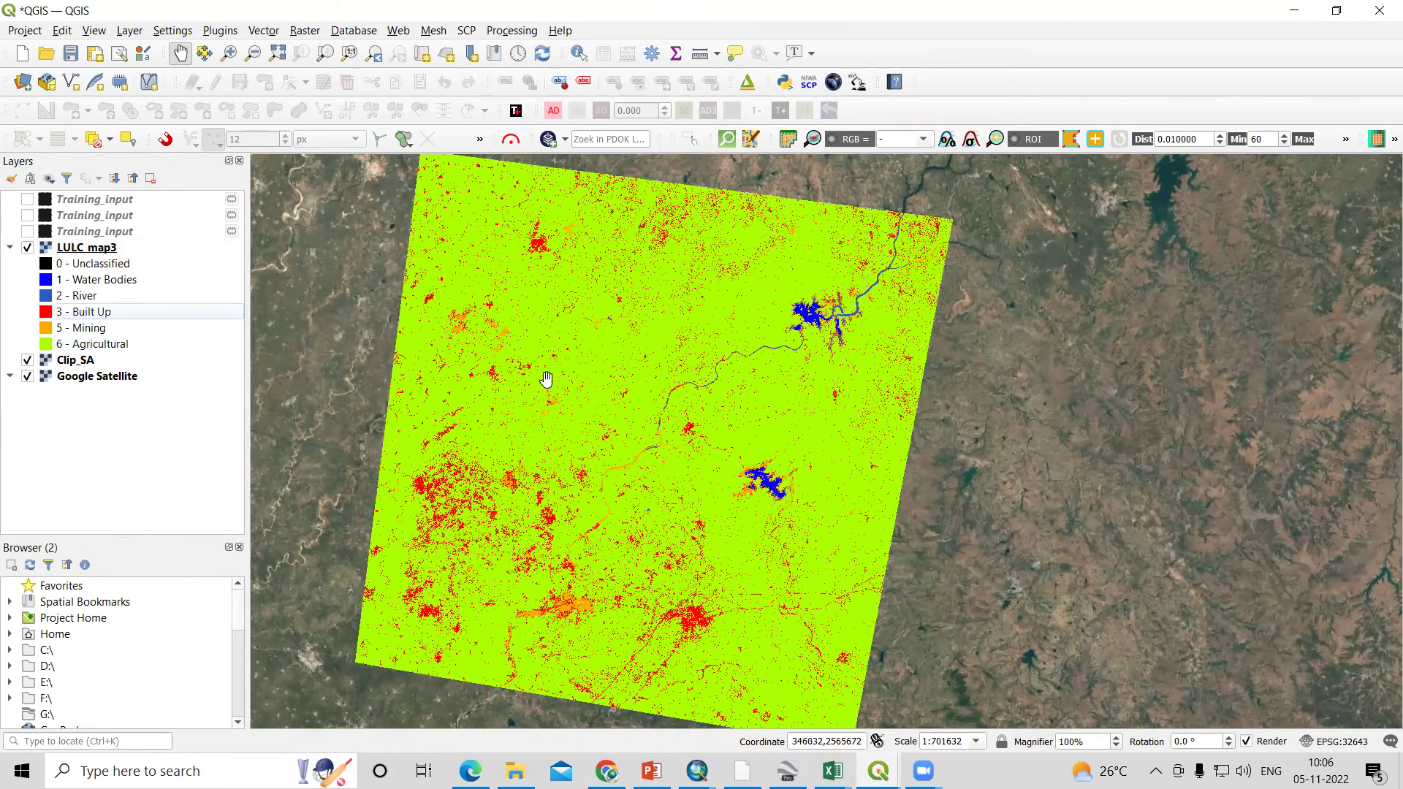
{"action": "mouse_move", "coordinate": [878, 771]}
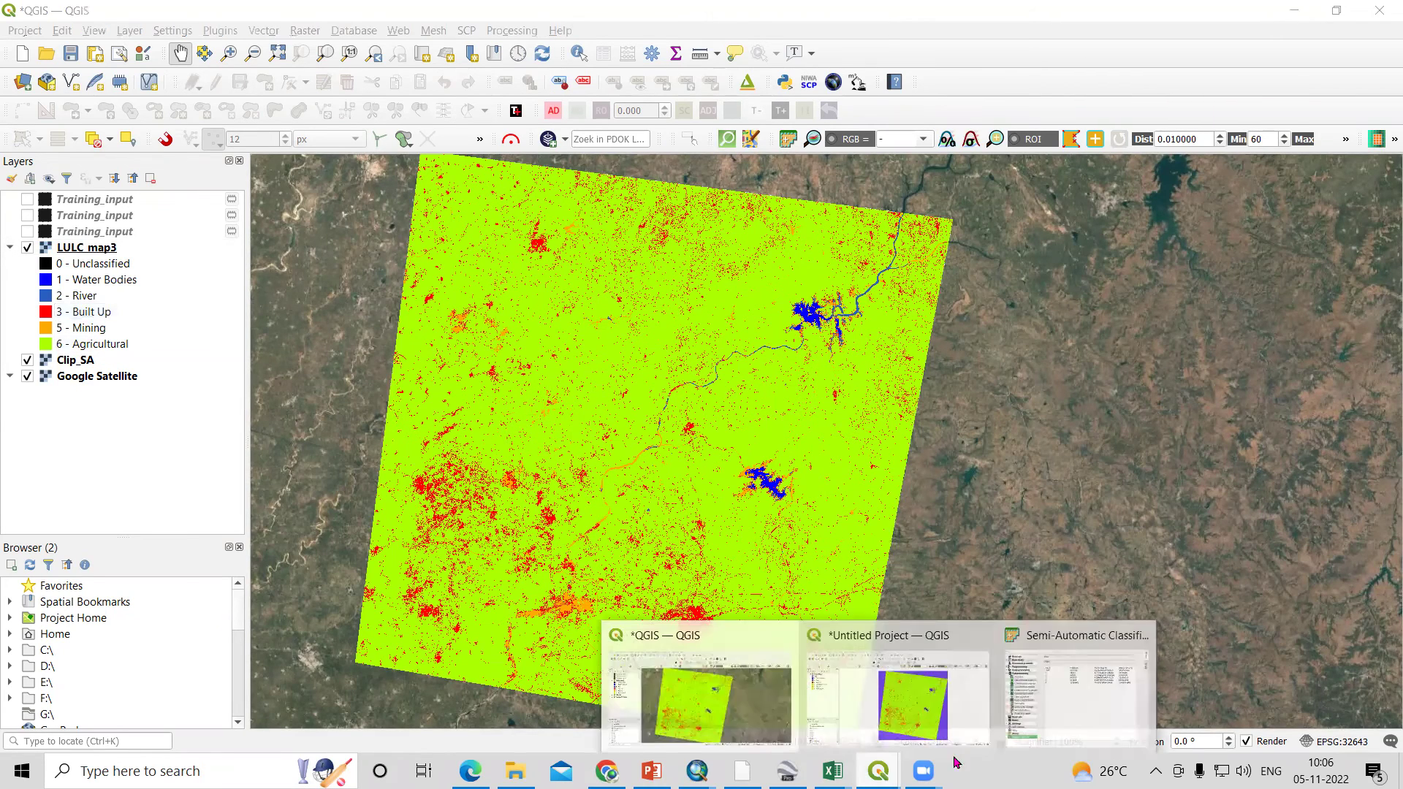
{"action": "left_click", "coordinate": [895, 683]}
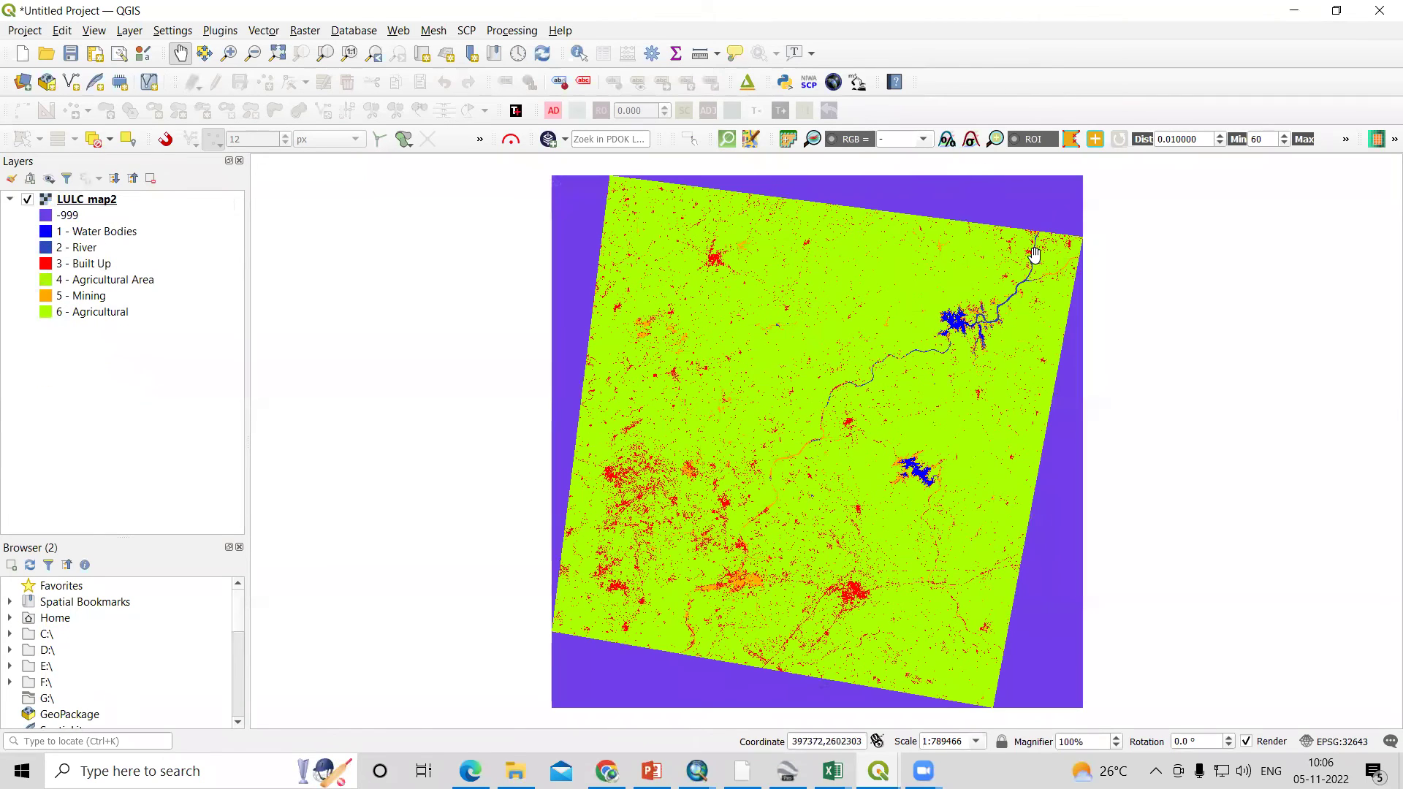